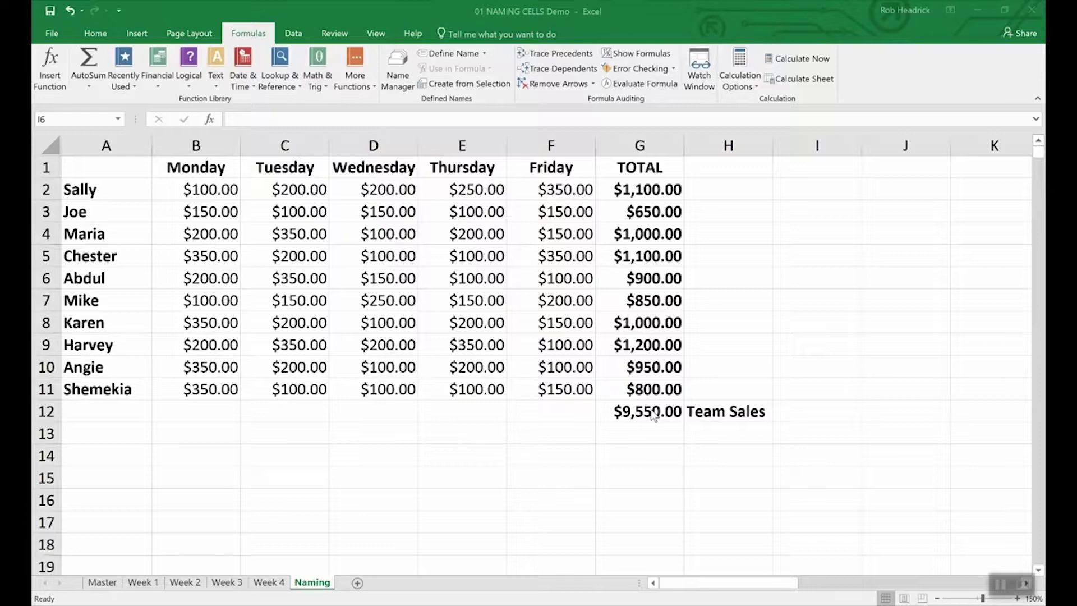
# Step: Use Define Name to name the $9,550.00 total in G12 Team_Sales, then verify it in the Name Box
pyautogui.click(649, 413)
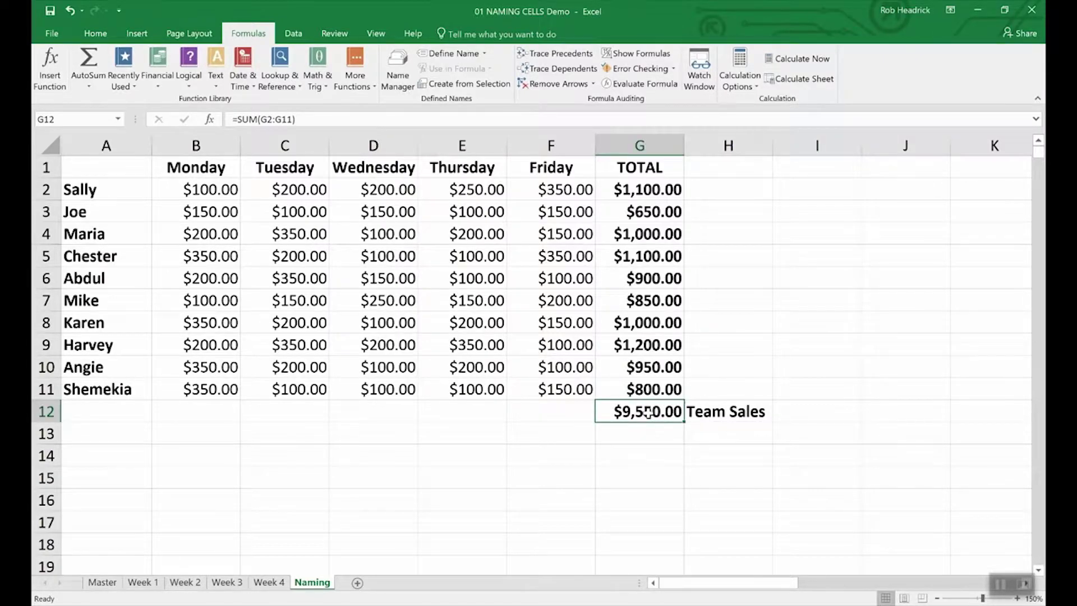
pyautogui.rightClick(648, 413)
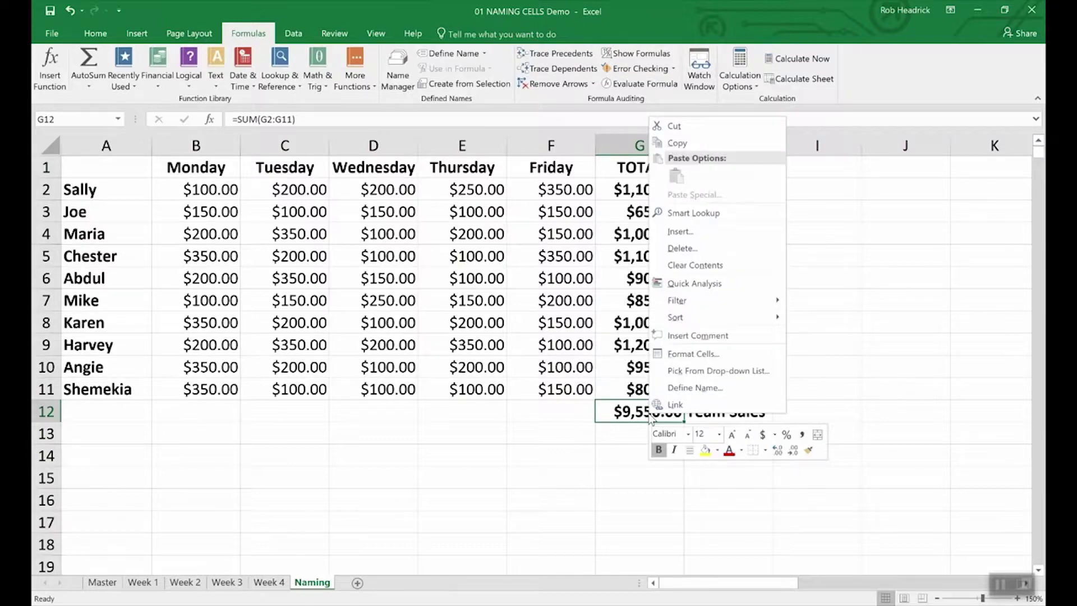
pyautogui.click(676, 389)
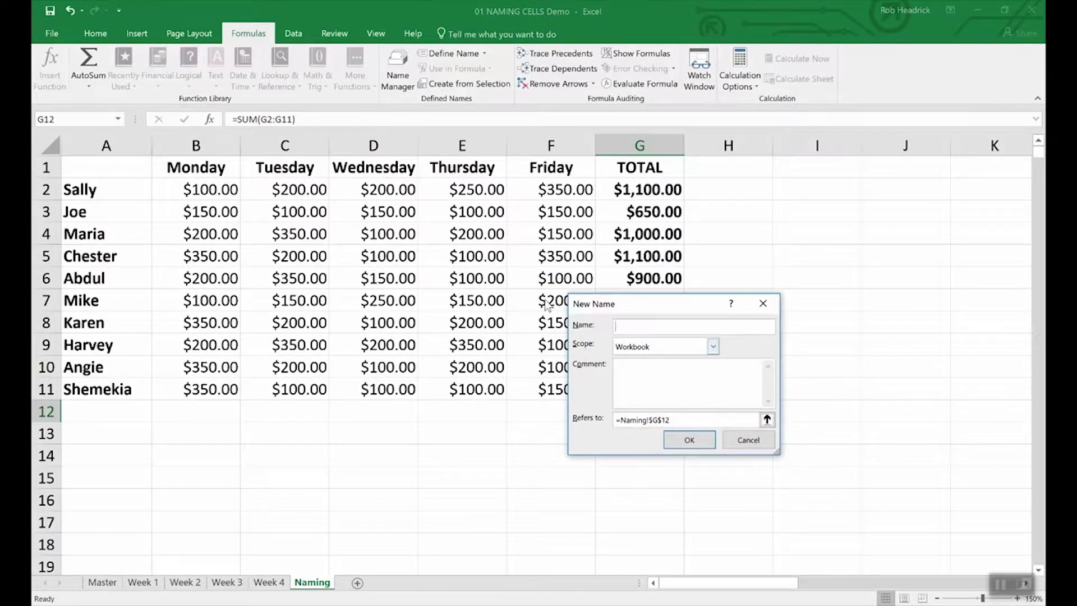
pyautogui.write('Team_Sales')
pyautogui.click(671, 440)
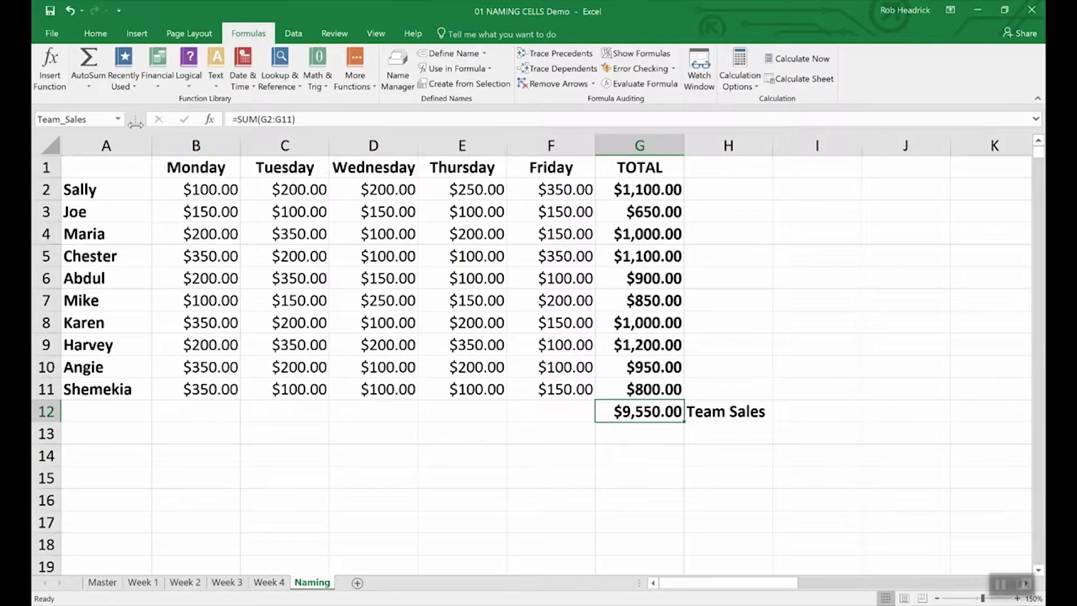
pyautogui.click(94, 120)
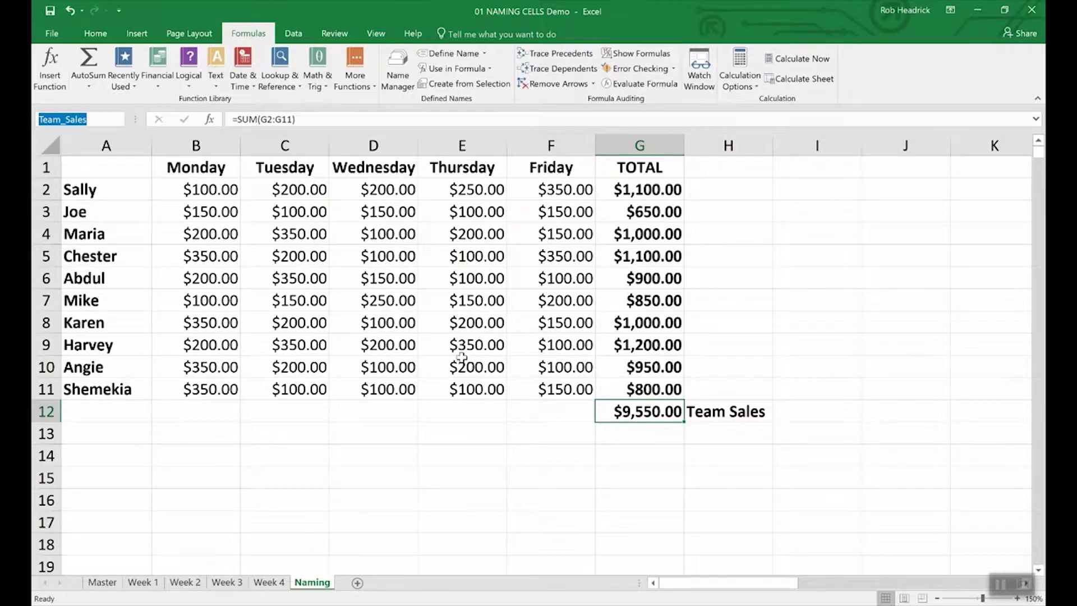
pyautogui.click(653, 188)
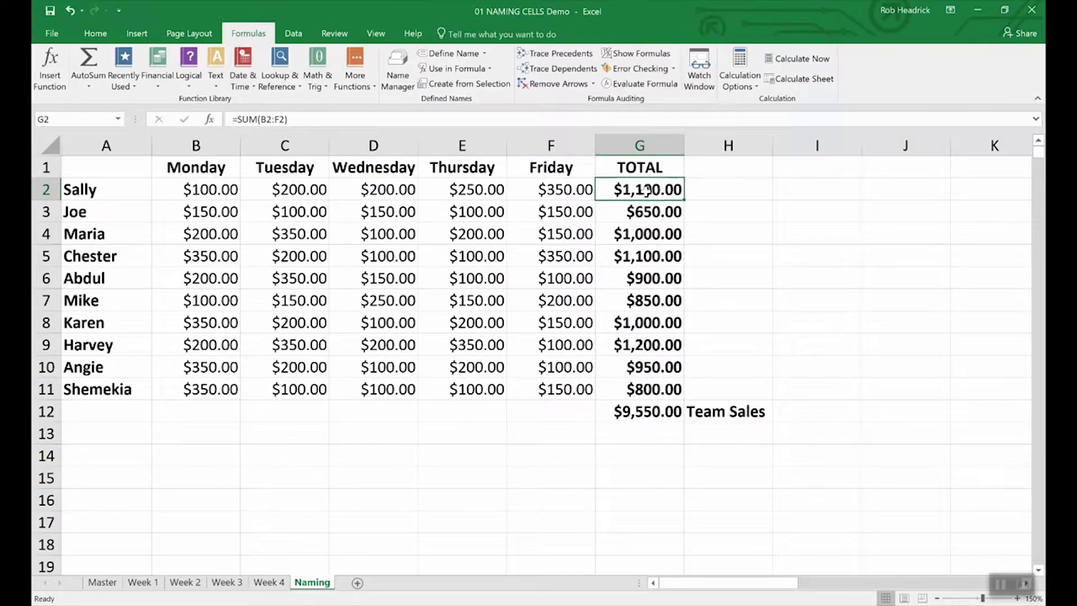
# Step: Select G2:G11 and name the range Rep_Sales through the Name Box
pyautogui.click(719, 235)
pyautogui.moveTo(630, 190); pyautogui.dragTo(619, 389)
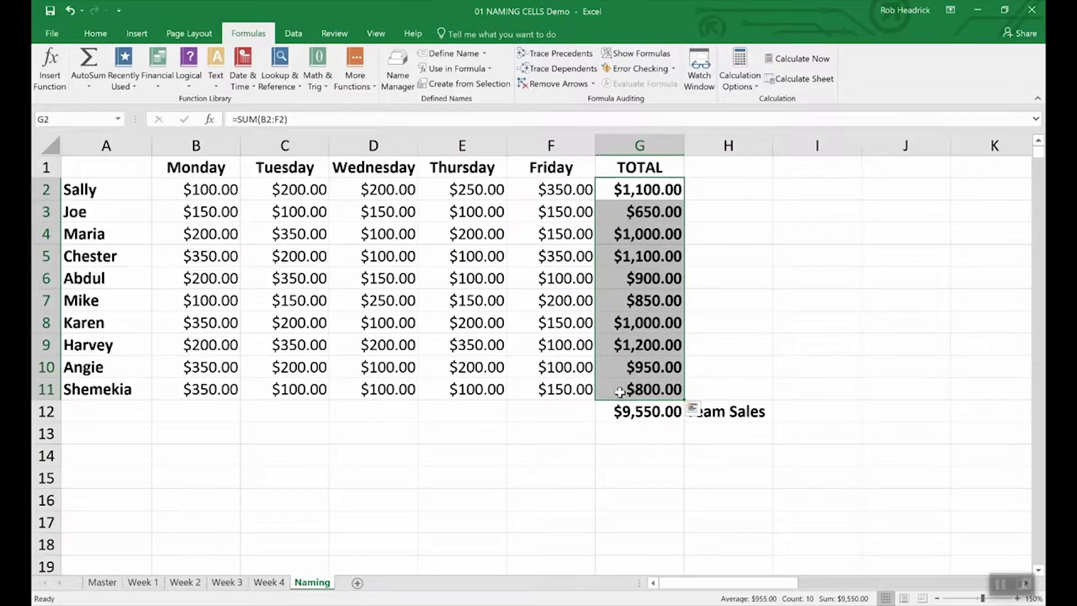
pyautogui.click(83, 118)
pyautogui.write('Rep_Sales')
pyautogui.press('Return')
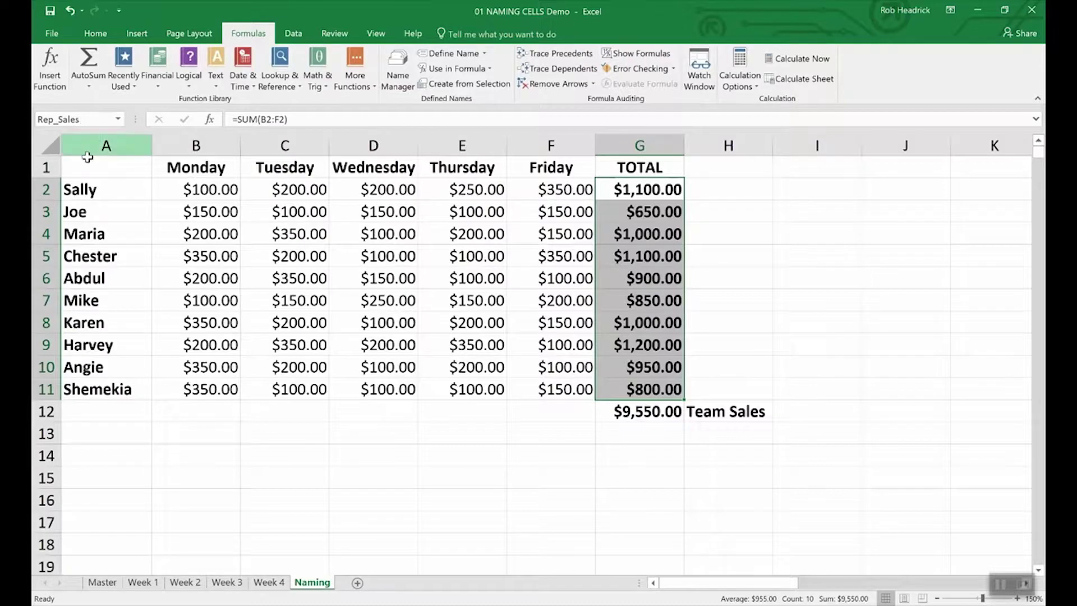
pyautogui.click(637, 436)
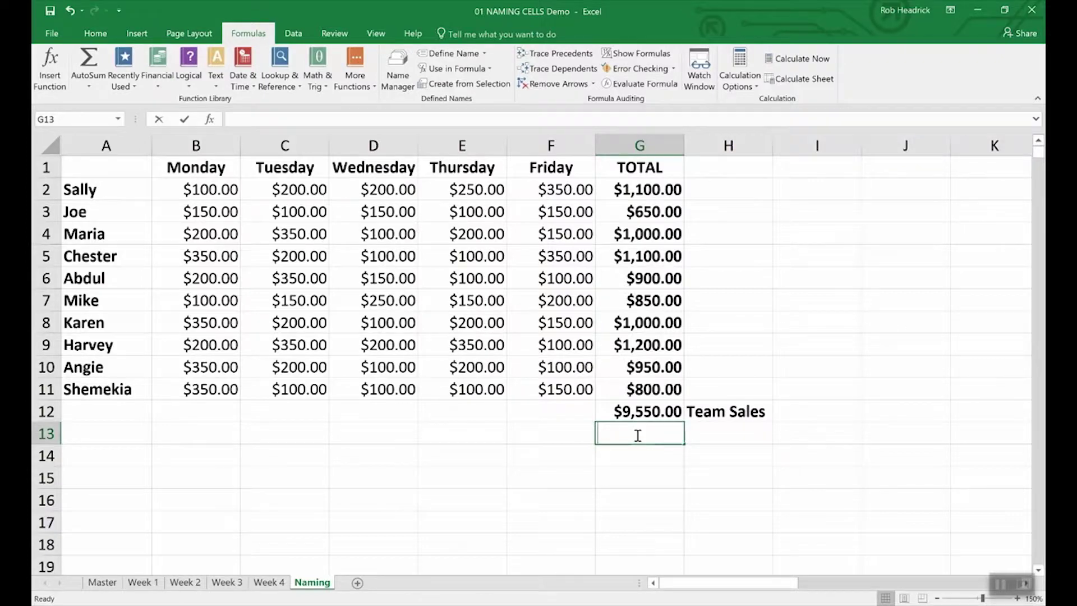
# Step: Enter =SUM(Rep_Sales) in G13, totalling $9,550.00, and review the workbook's defined names
pyautogui.write('=')
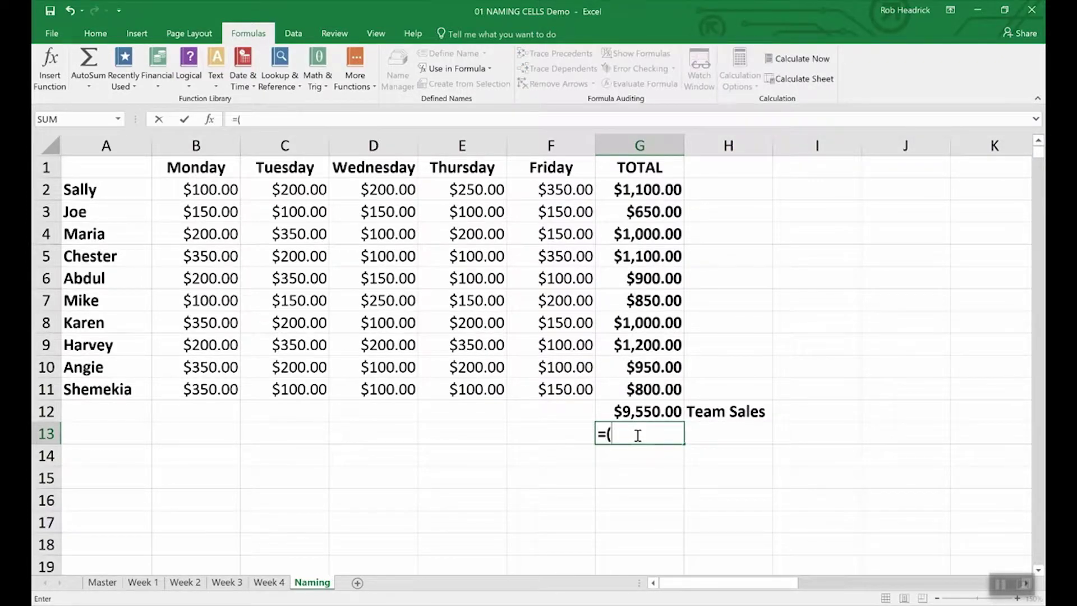
pyautogui.write('Sum)')
pyautogui.press('BackSpace')
pyautogui.write('(R')
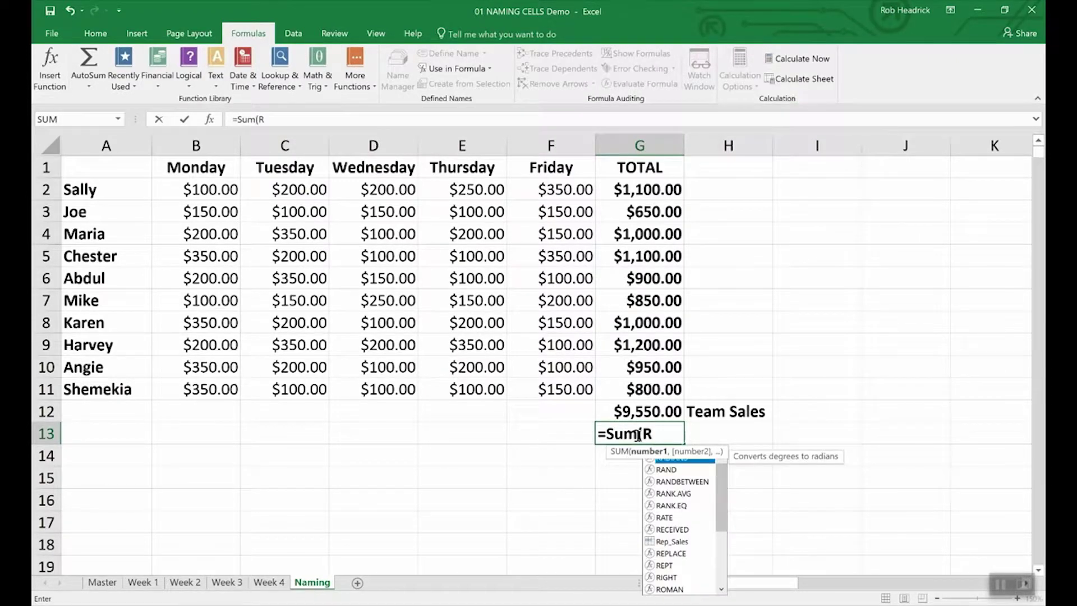
pyautogui.write('ep')
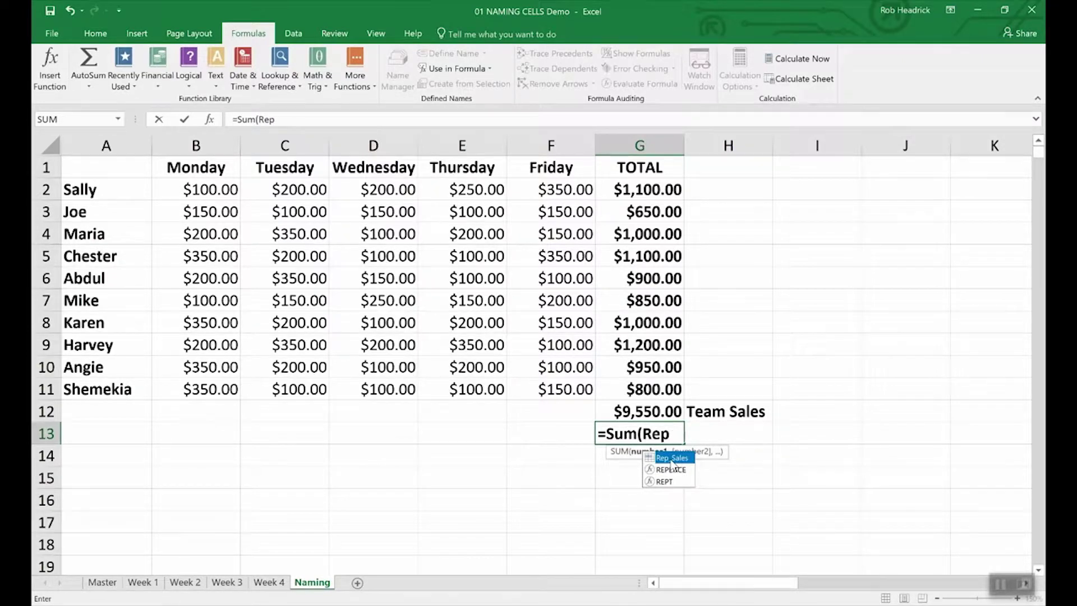
pyautogui.doubleClick(672, 458)
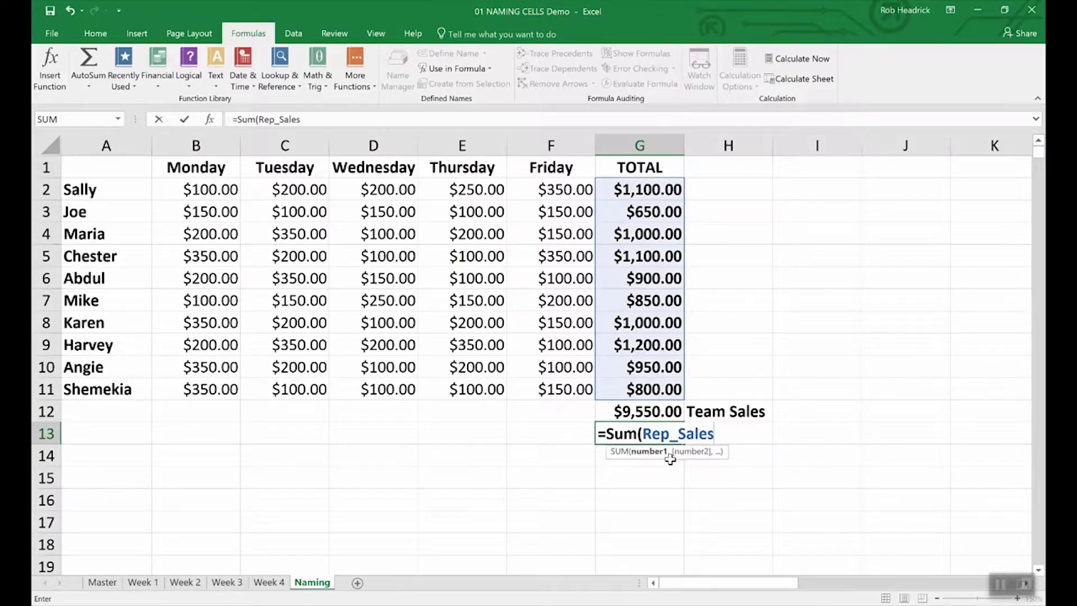
pyautogui.press('Return')
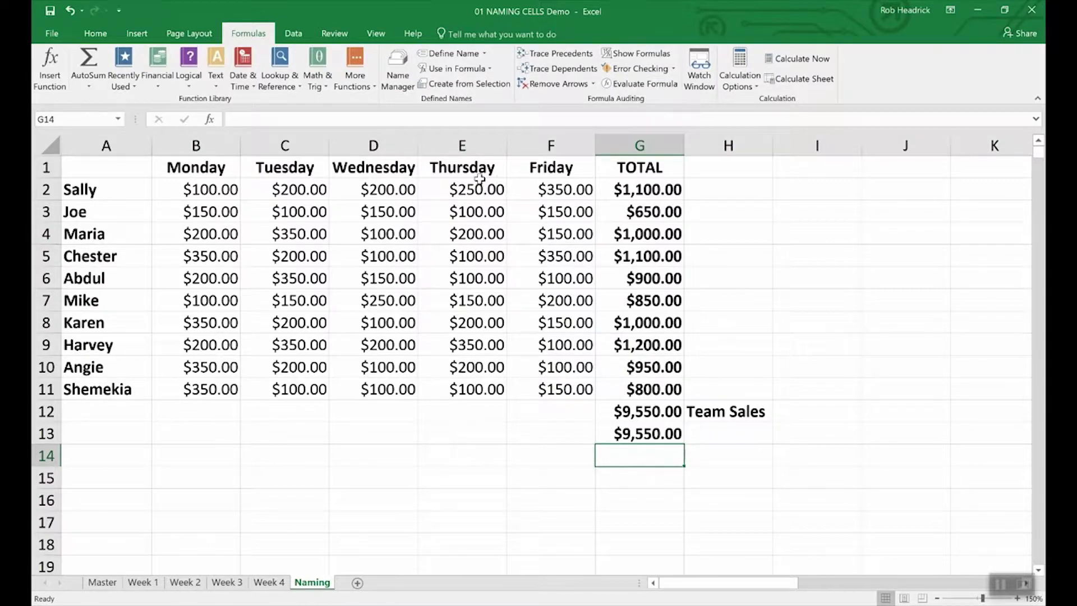
pyautogui.click(397, 60)
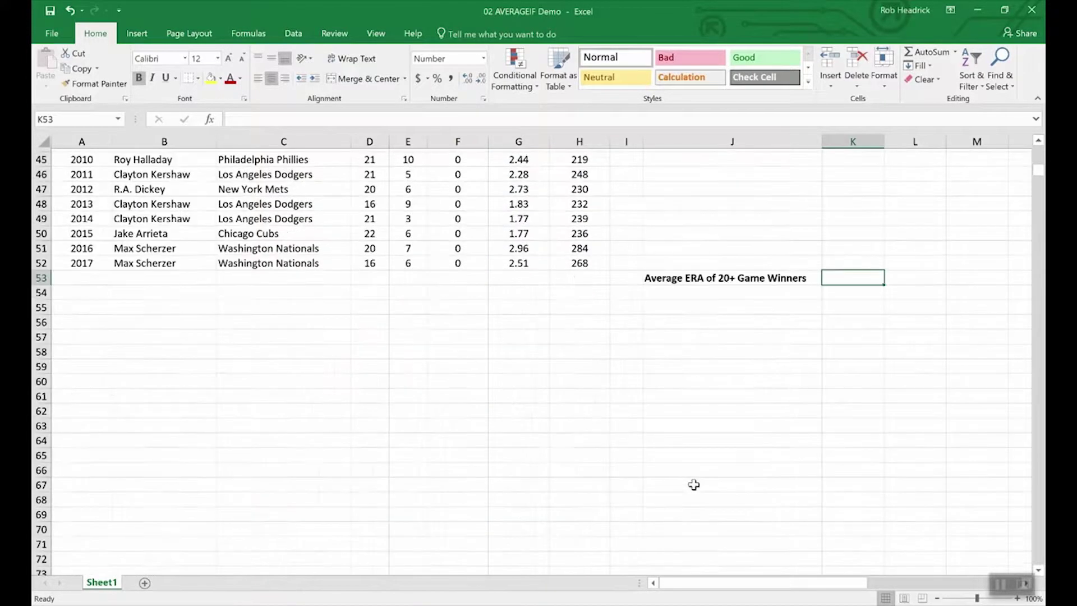
# Step: Enter =AVERAGEIF(wins,">19",era) in K53 for the average ERA of 20+ game winners
pyautogui.scroll(-9, 694, 485)
pyautogui.scroll(12, 694, 484)
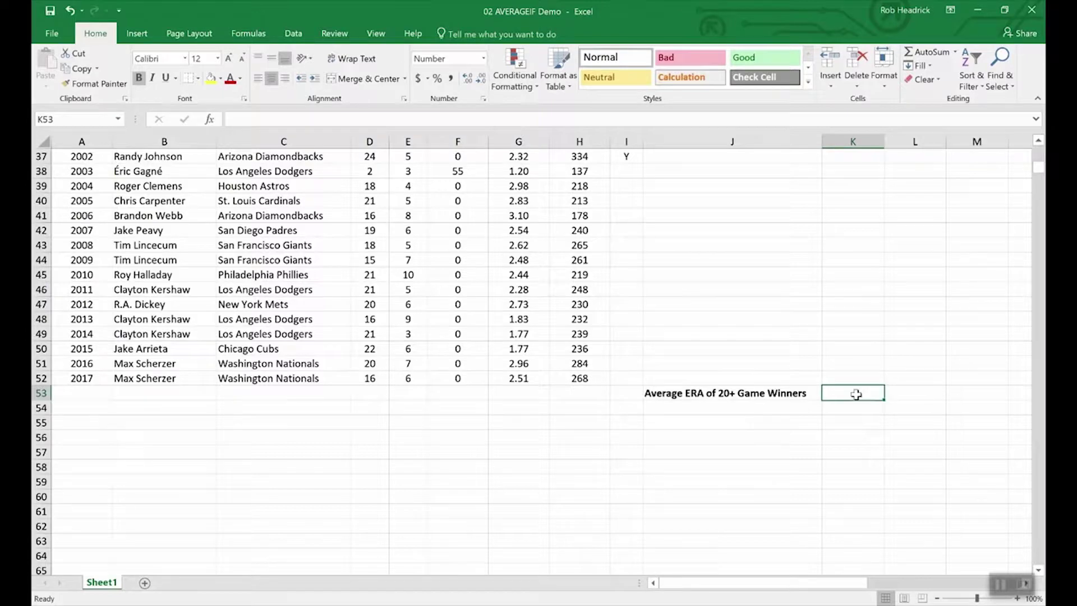
pyautogui.write('=')
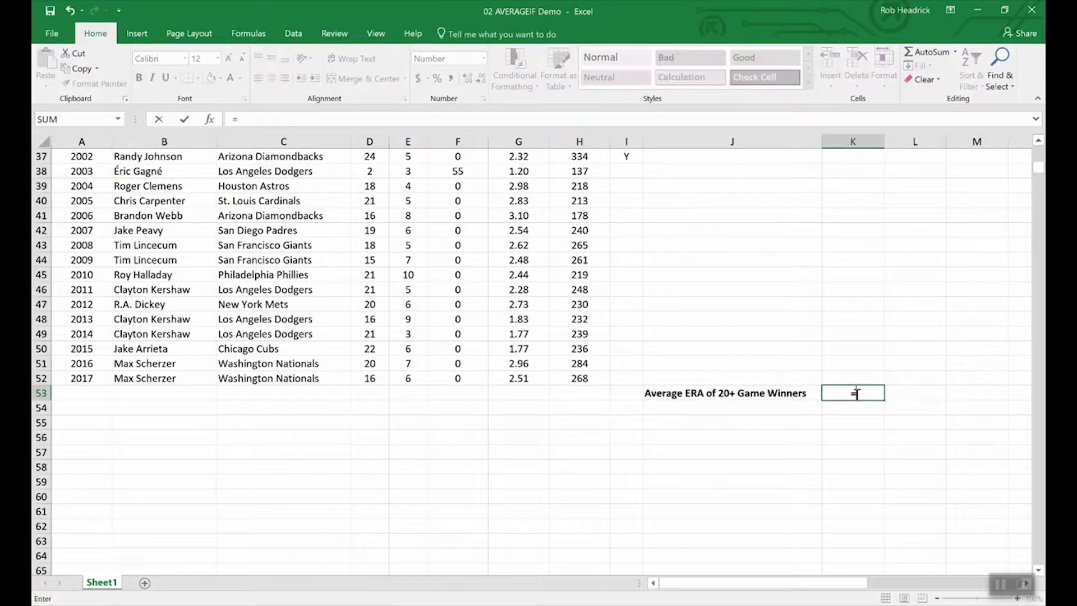
pyautogui.write('averageif')
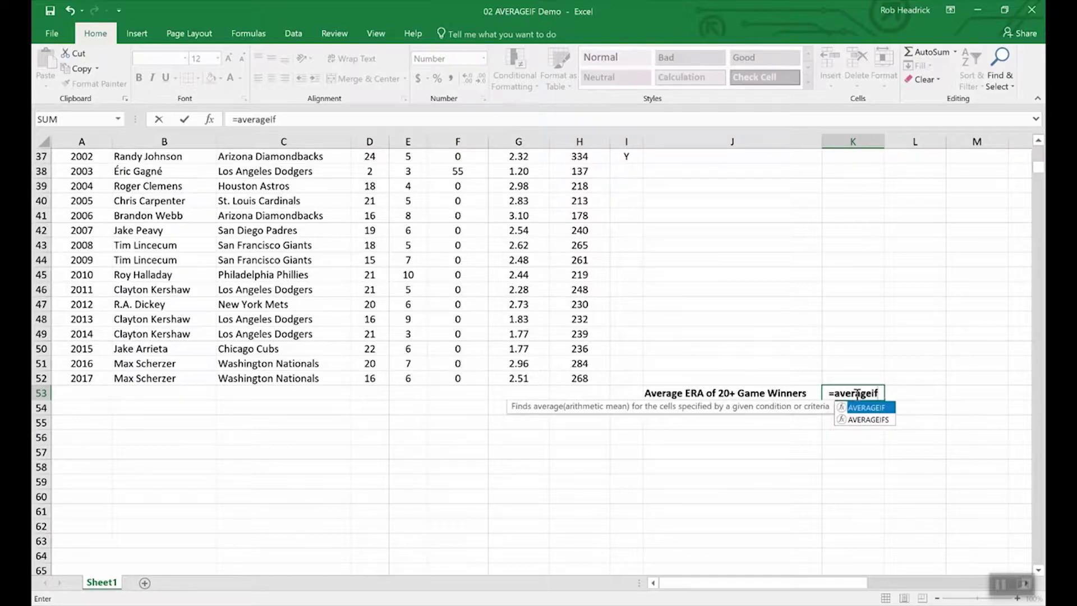
pyautogui.write('(')
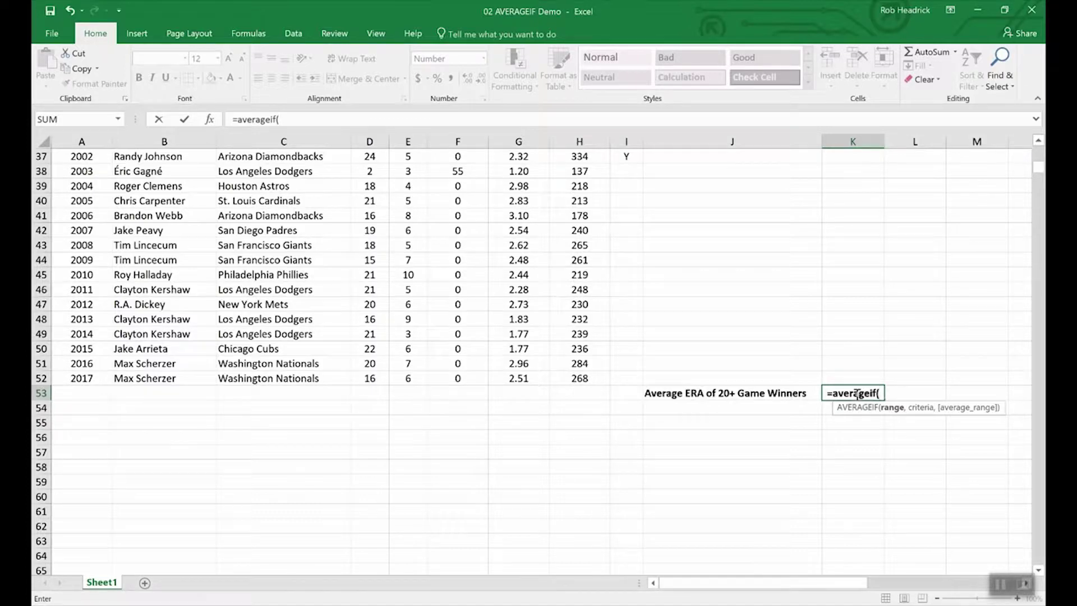
pyautogui.write('w')
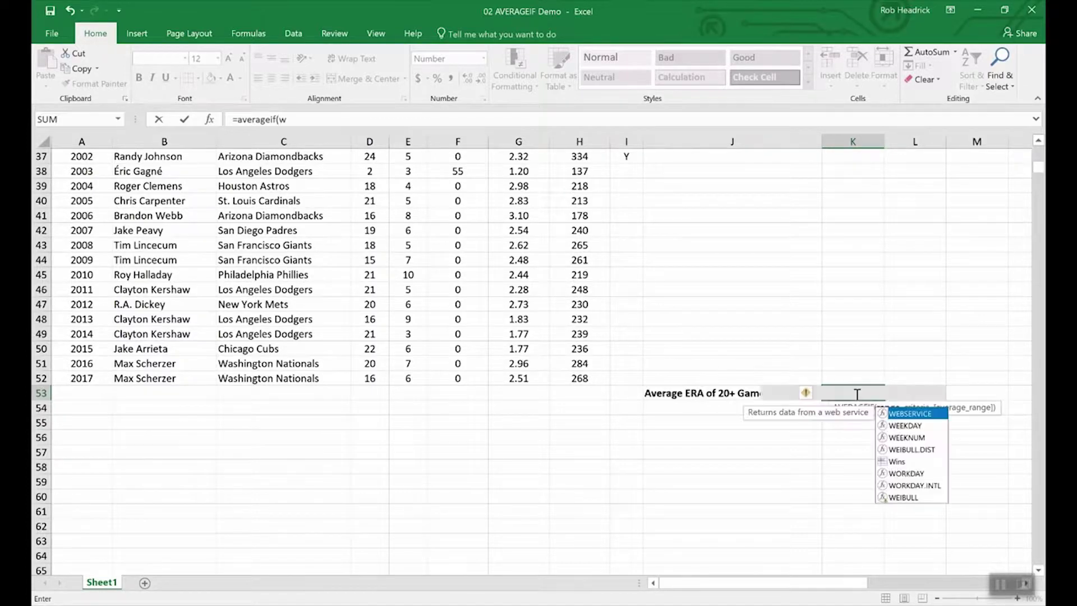
pyautogui.write('ins,')
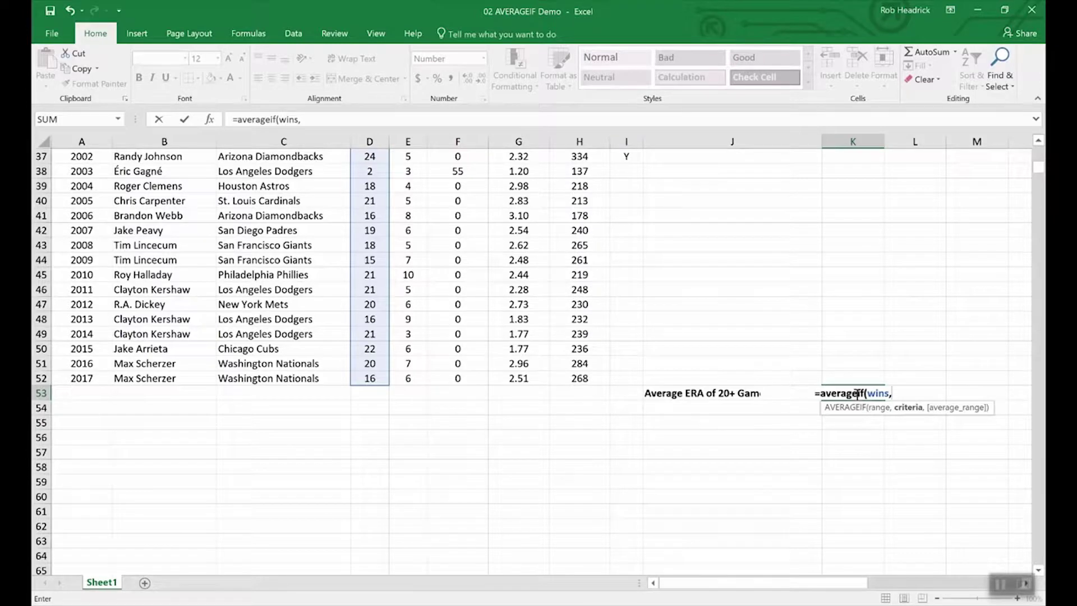
pyautogui.write('"')
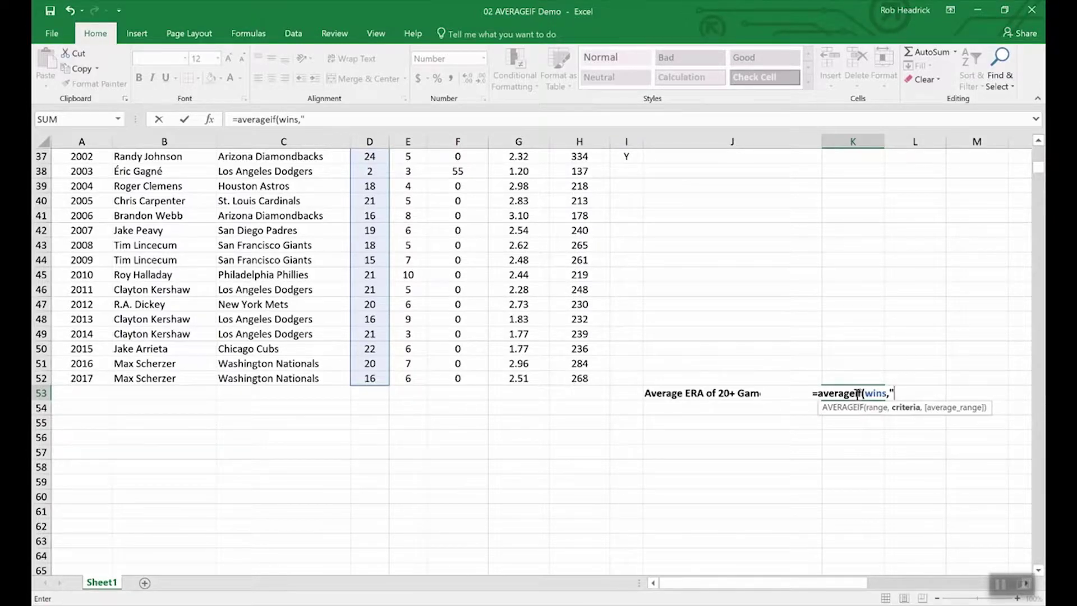
pyautogui.write('>19",')
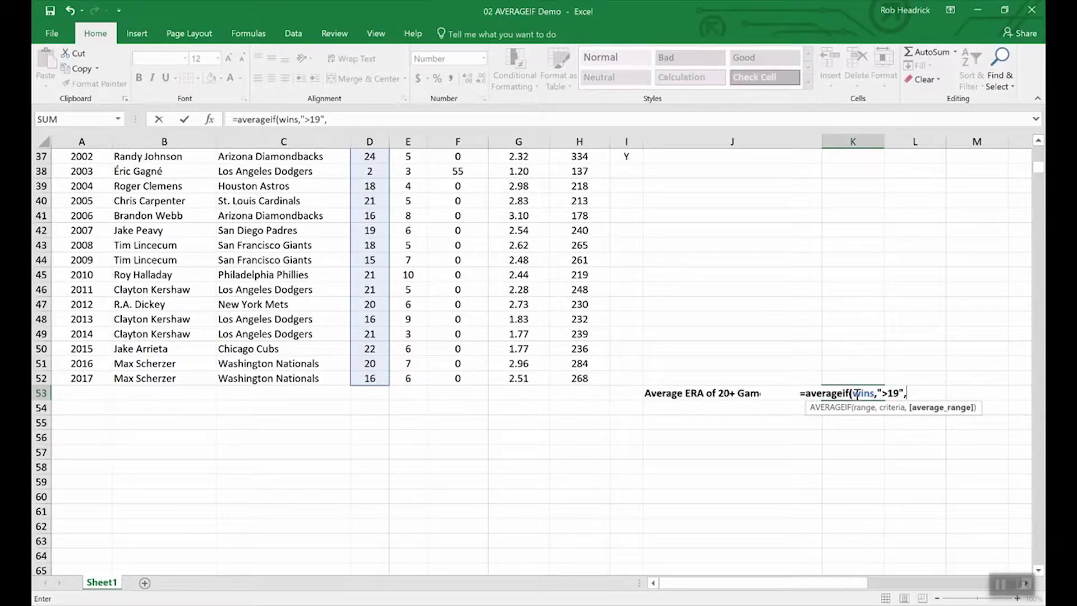
pyautogui.write('era')
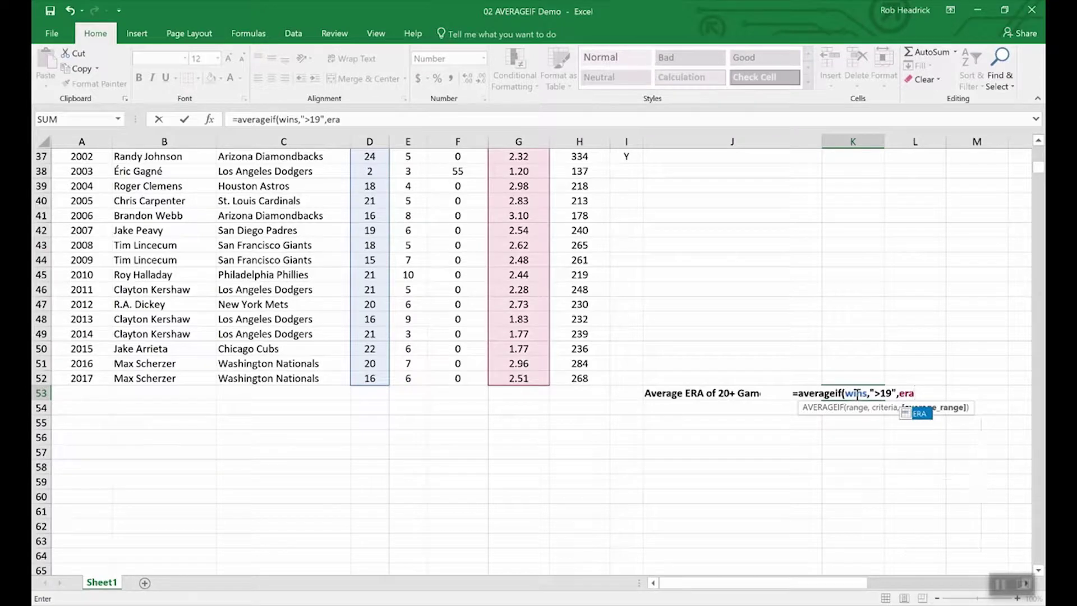
pyautogui.press('Return')
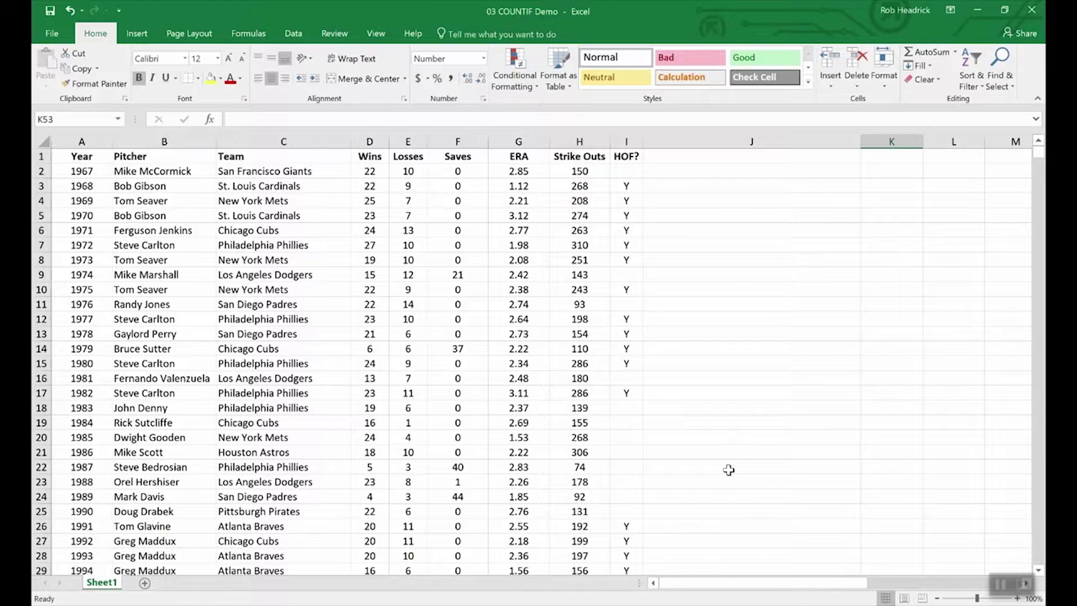
# Step: Enter =COUNTIF(team,"Philadelphia Phillies") in K53 to count the Phillies Cy Young winners
pyautogui.scroll(-16, 729, 469)
pyautogui.scroll(4, 765, 439)
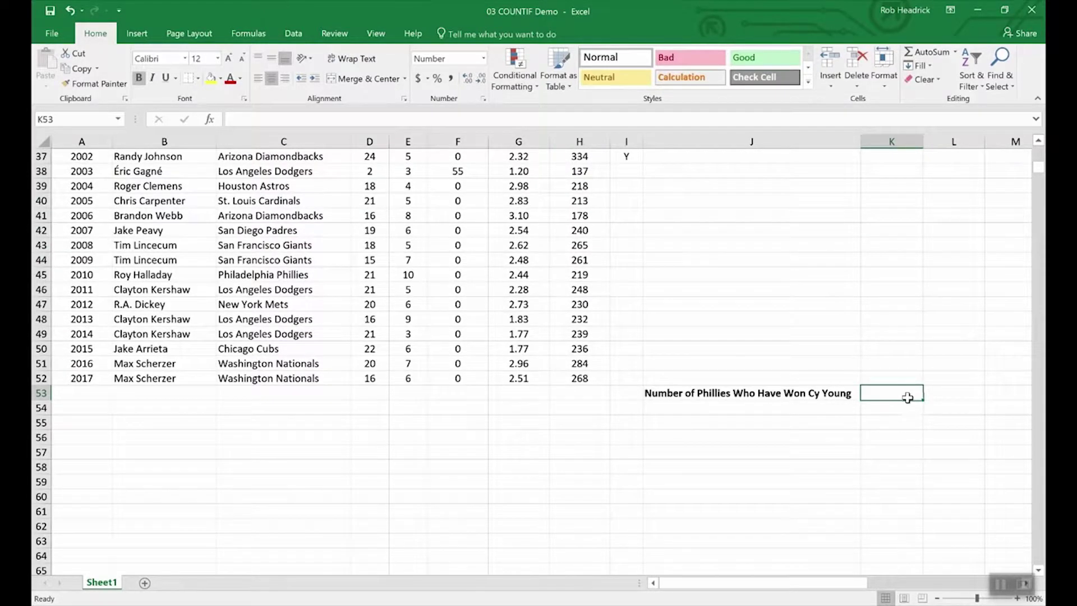
pyautogui.write('=')
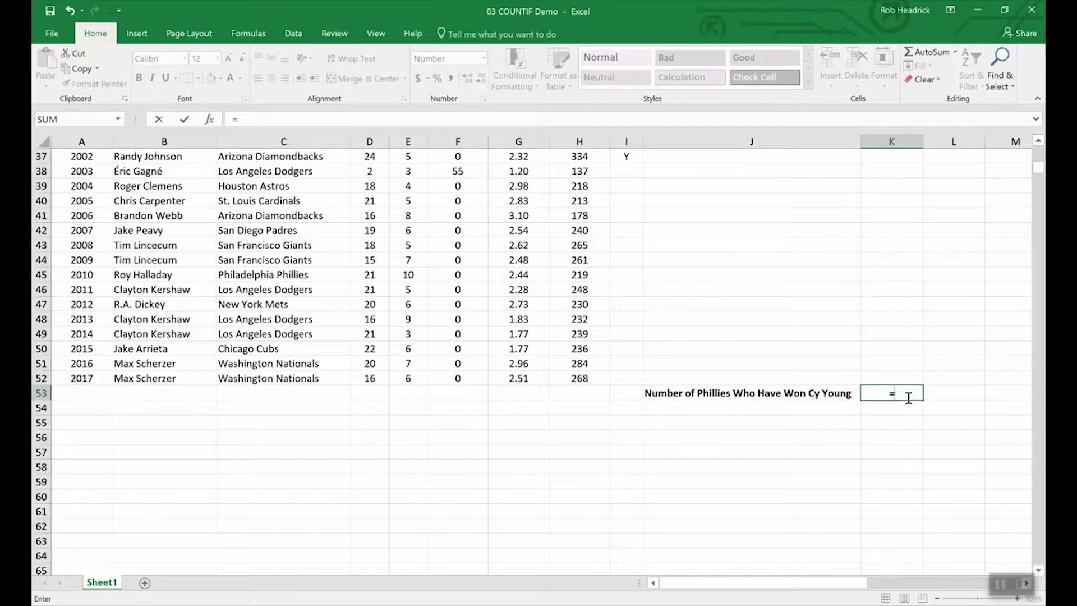
pyautogui.write('COUNTIF')
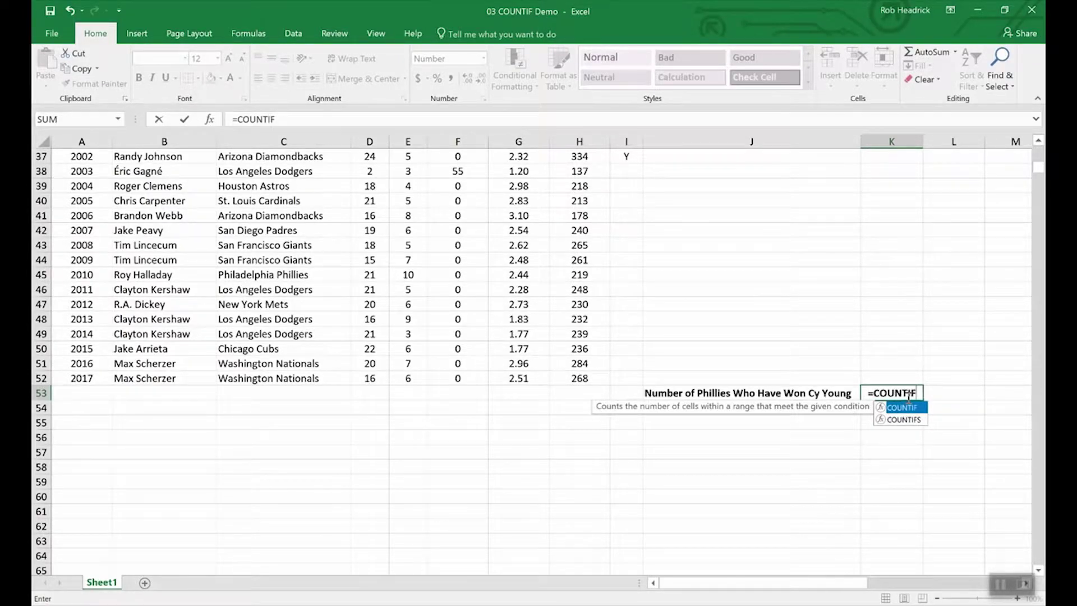
pyautogui.write('(')
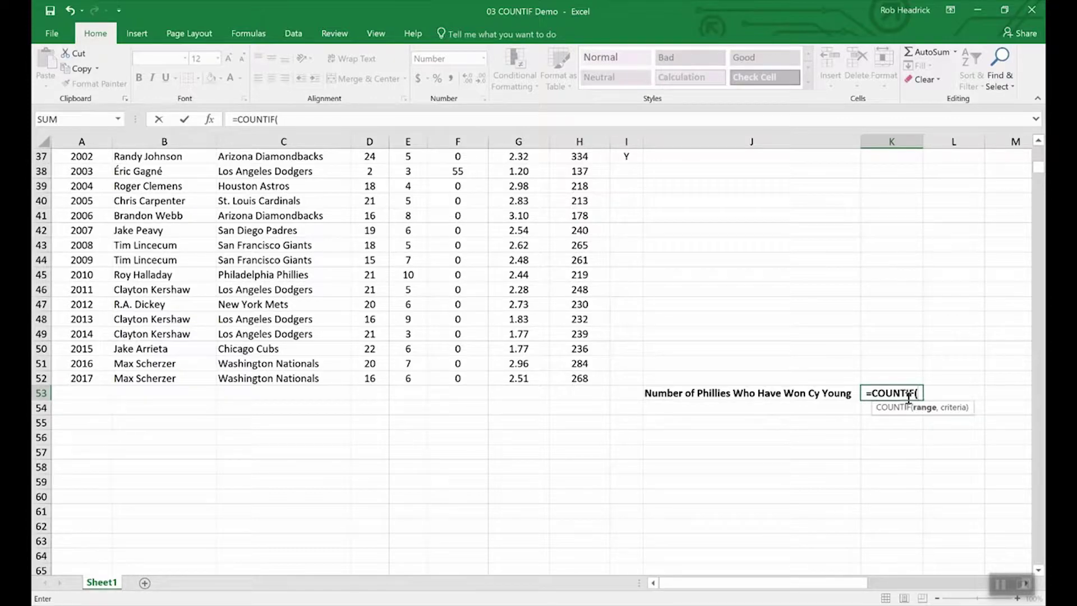
pyautogui.write('team')
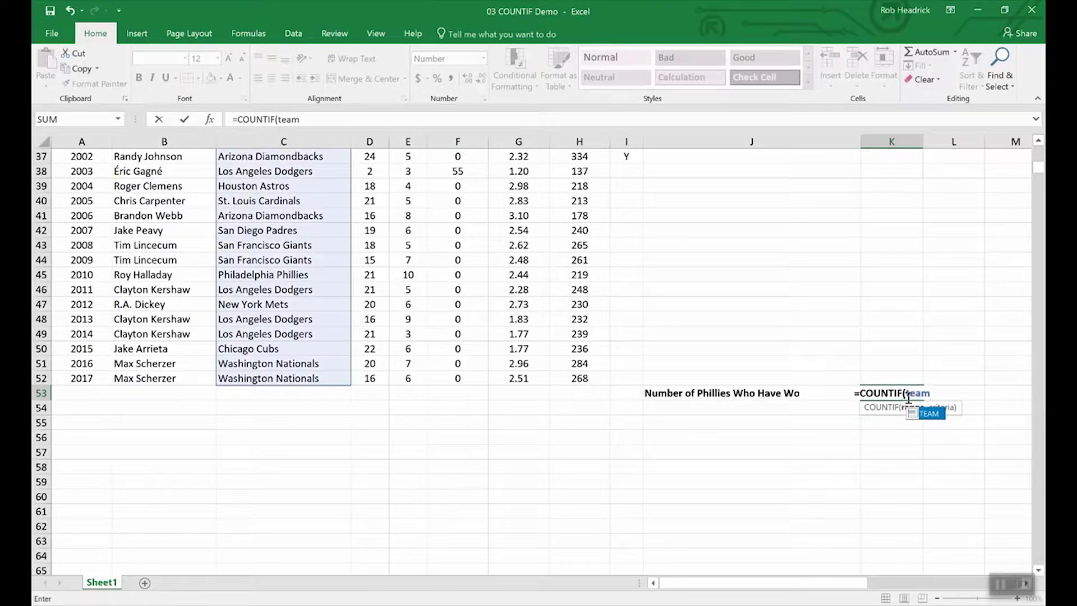
pyautogui.write(',')
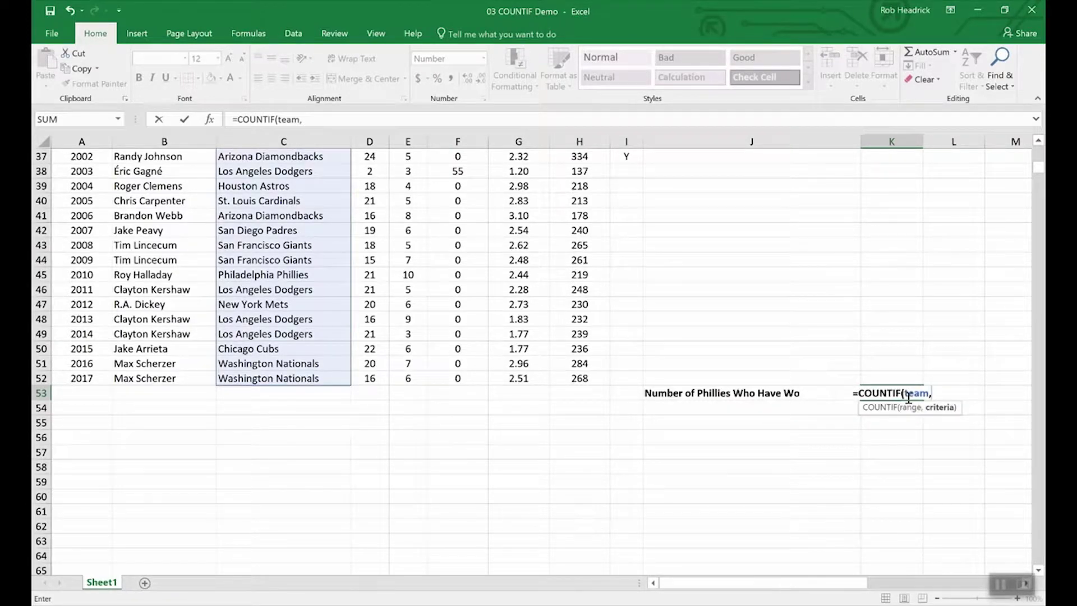
pyautogui.write('"Phill')
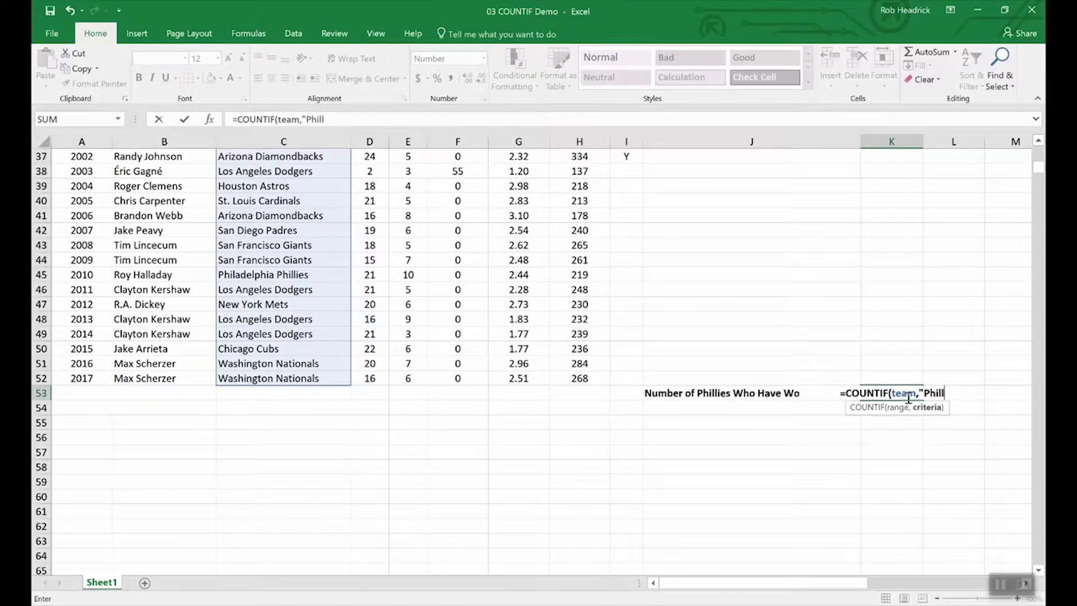
pyautogui.press('BackSpace')
pyautogui.write('adelph')
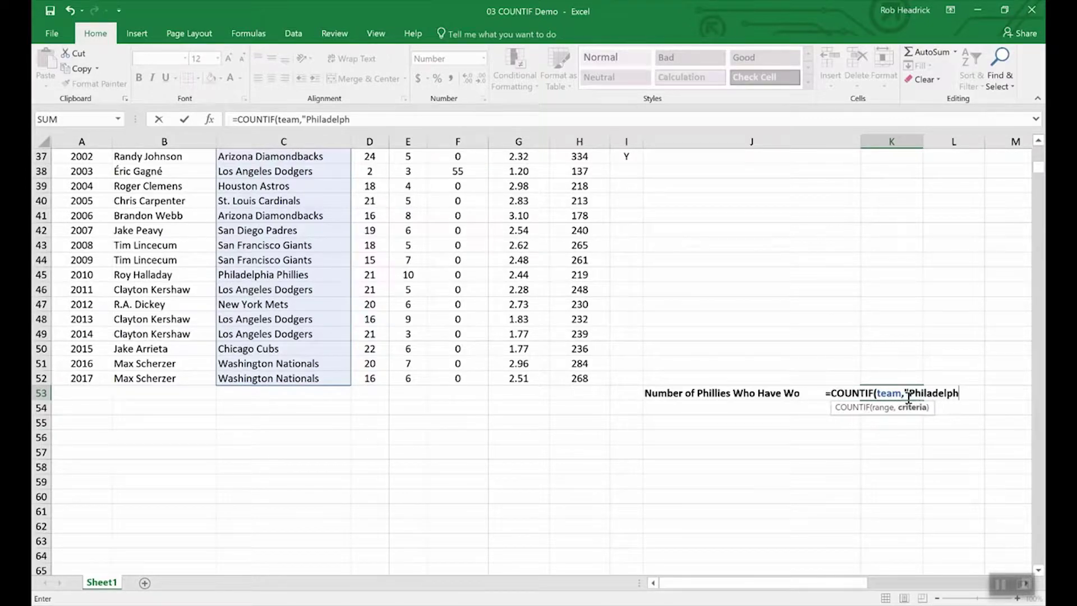
pyautogui.write('ia Ph')
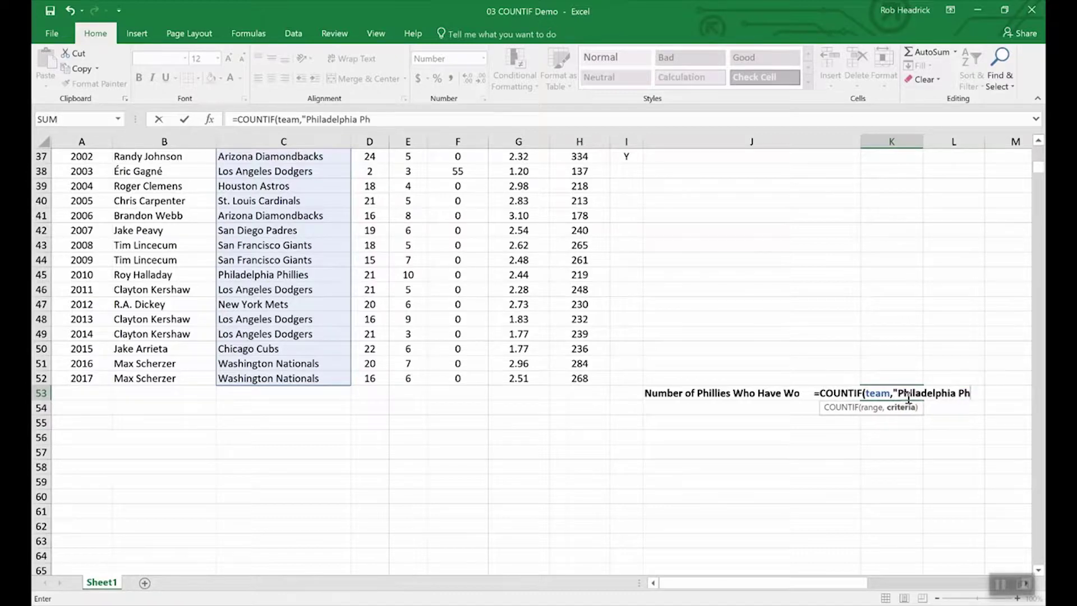
pyautogui.write('illi')
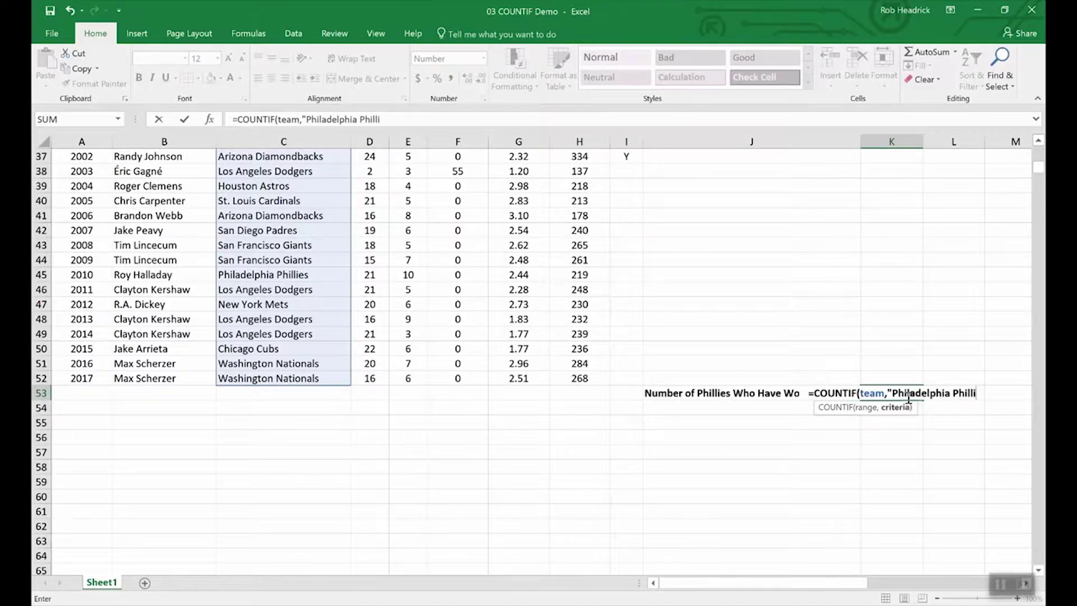
pyautogui.write('es')
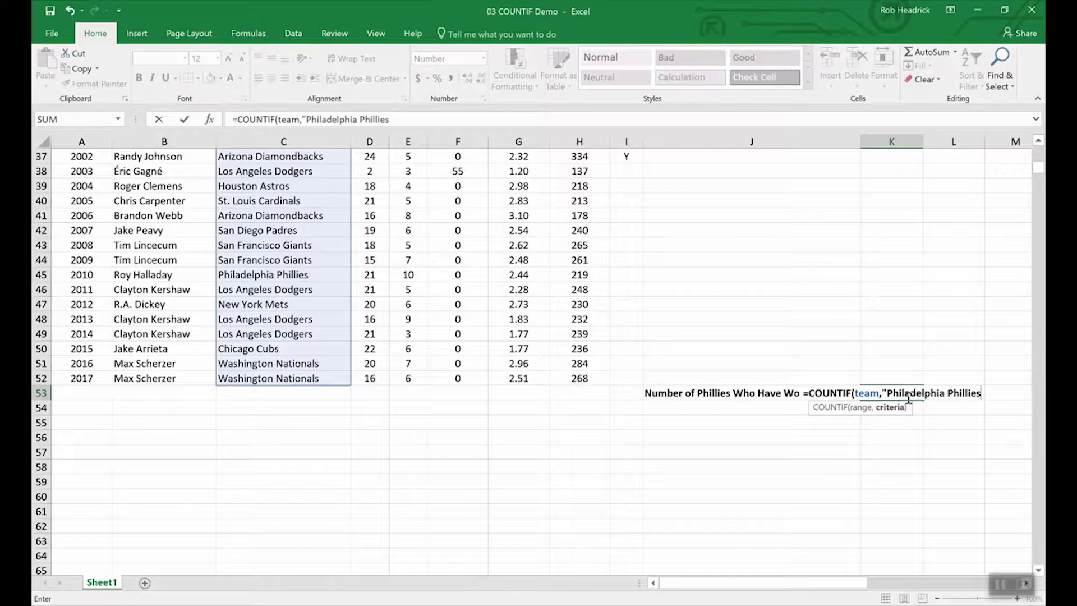
pyautogui.write('"')
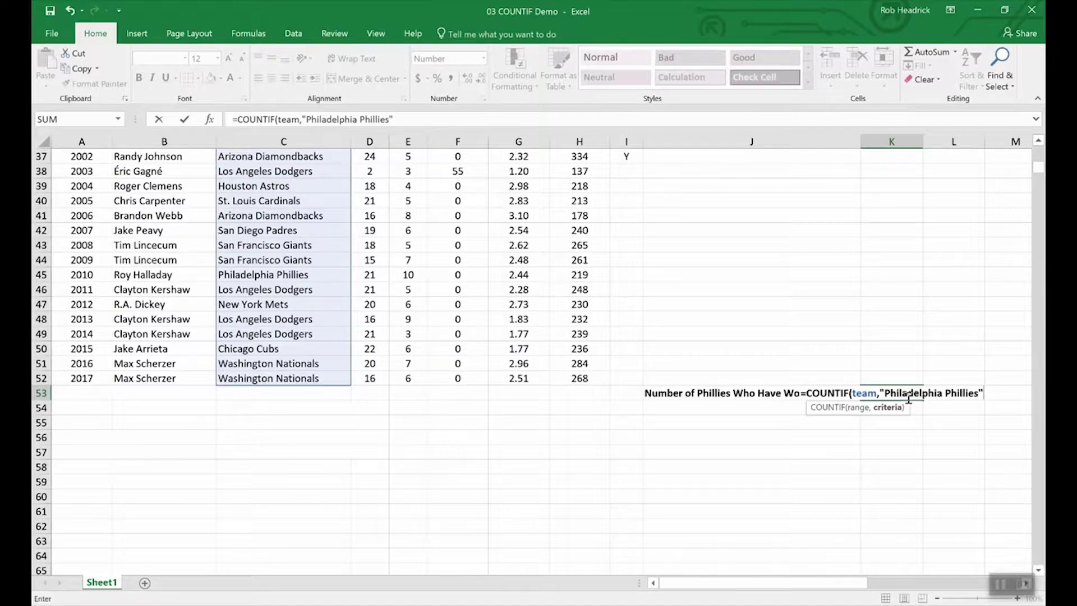
pyautogui.press('Return')
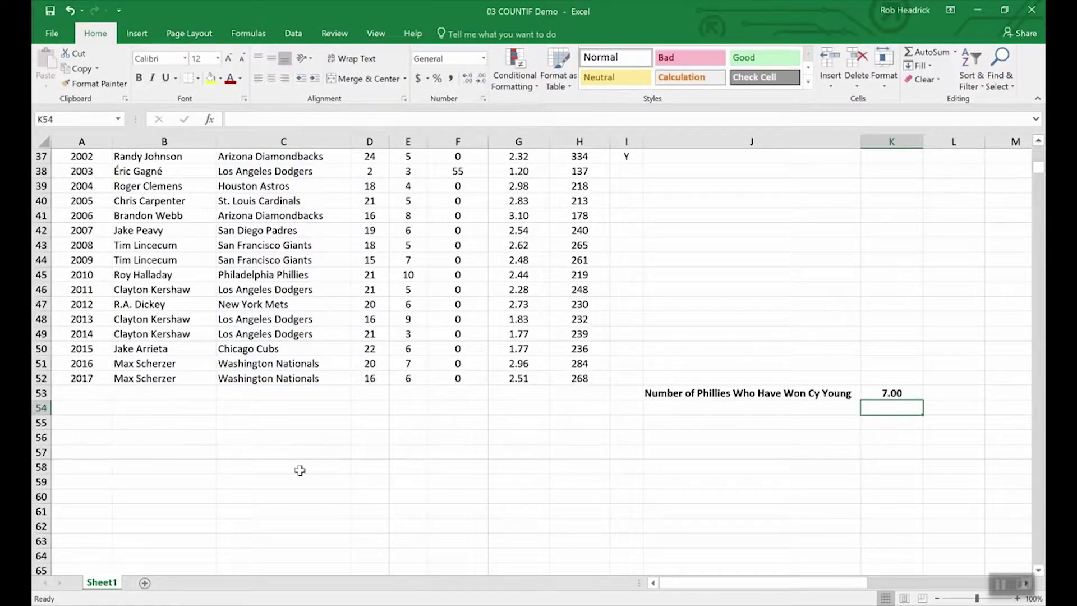
# Step: Scroll up and down through the pitcher statistics table to review the data
pyautogui.scroll(8, 299, 470)
pyautogui.scroll(4, 300, 470)
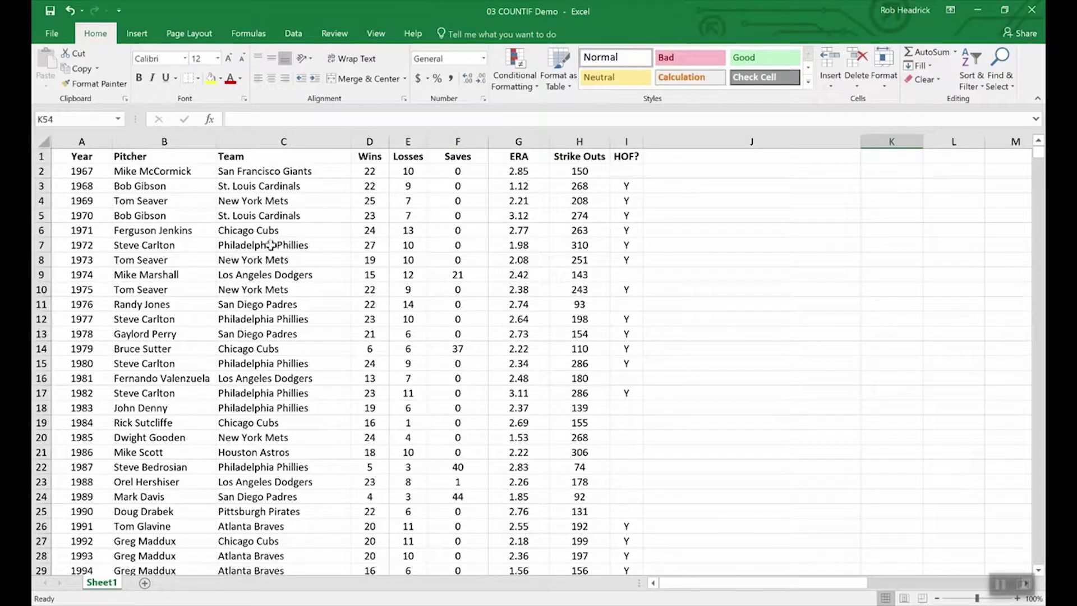
pyautogui.scroll(-4, 281, 314)
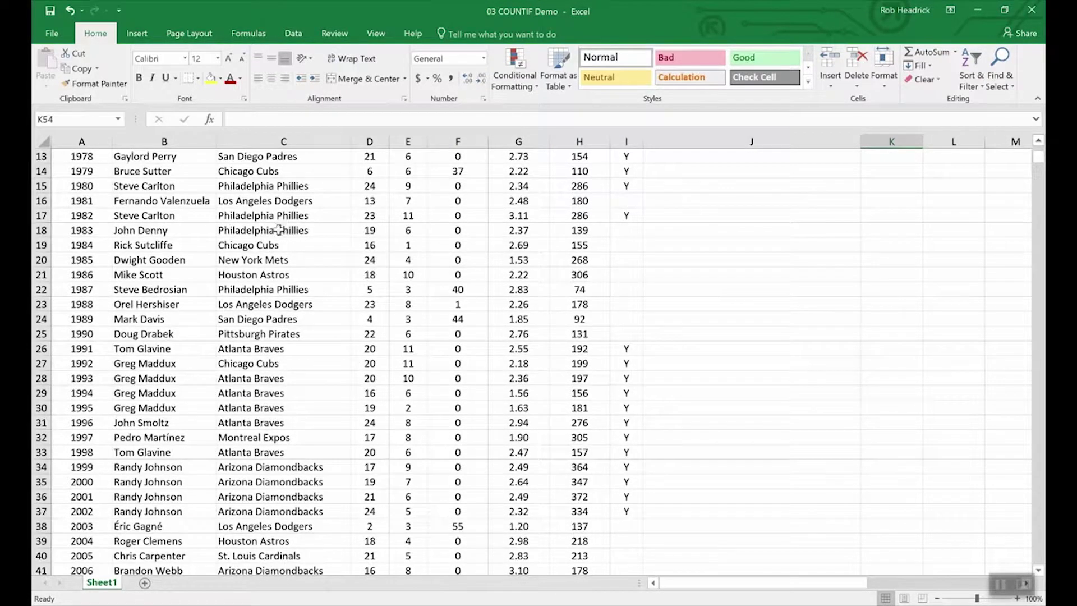
pyautogui.scroll(-4, 301, 376)
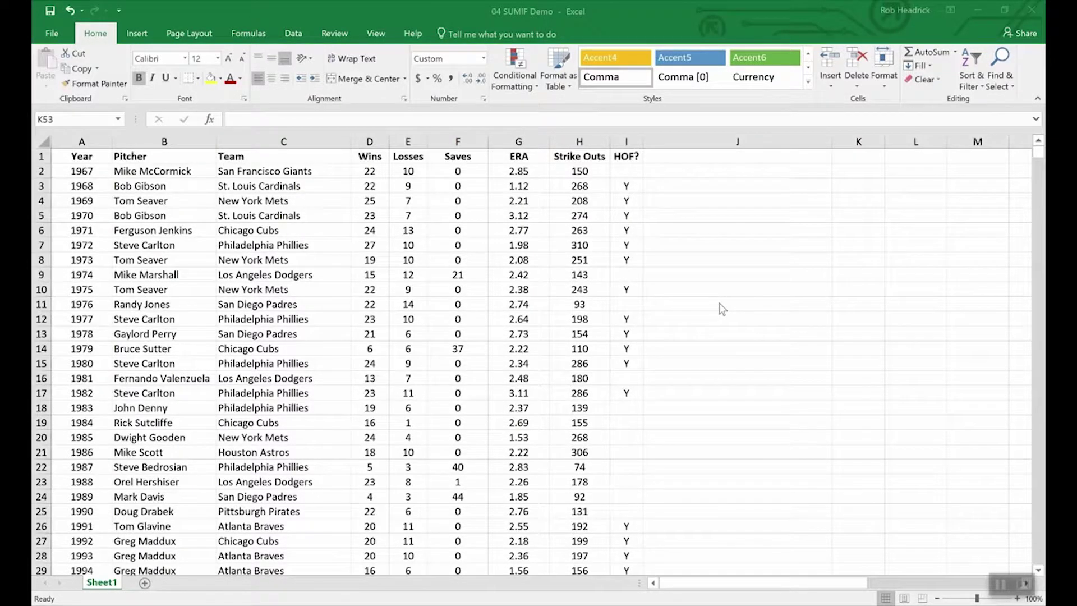
# Step: Enter =SUMIF(hof,"Y",Strike_Outs) in K53 to total Hall of Fame strike outs, 5,931
pyautogui.click(759, 381)
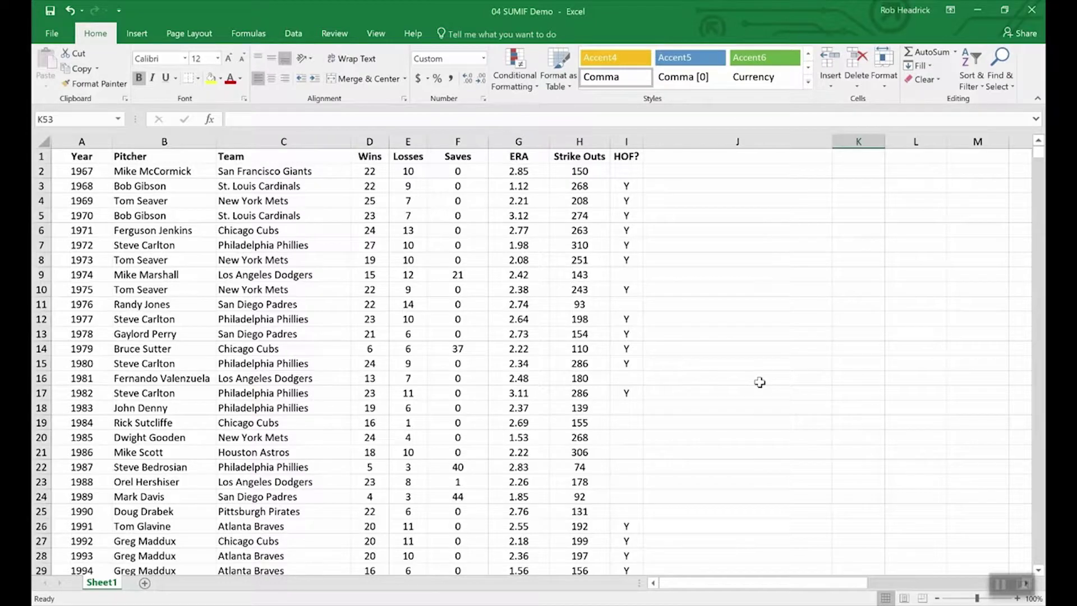
pyautogui.scroll(-16, 759, 382)
pyautogui.scroll(8, 759, 381)
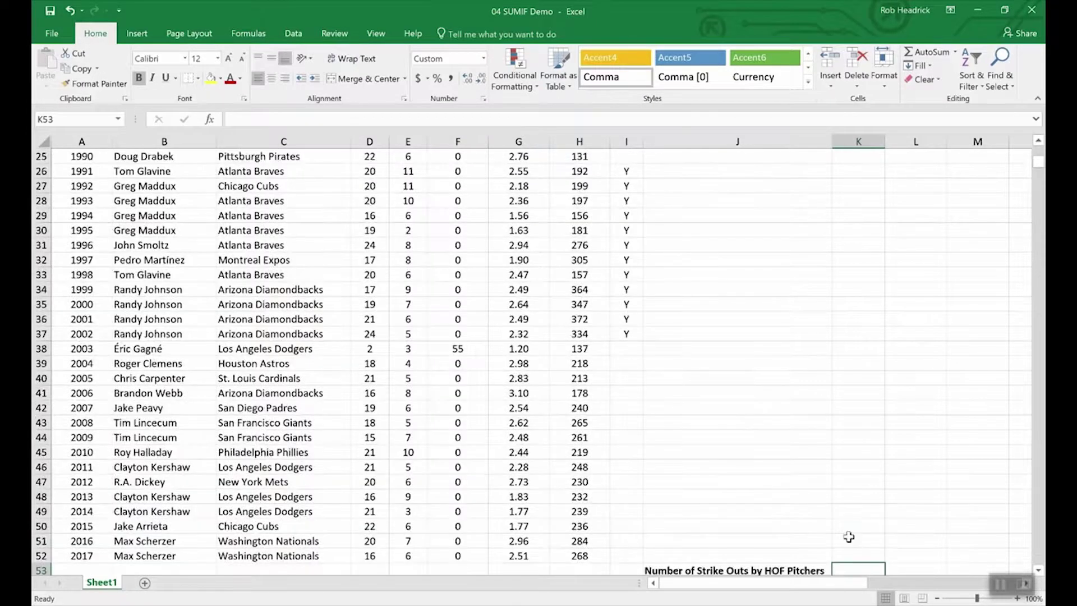
pyautogui.scroll(-4, 842, 518)
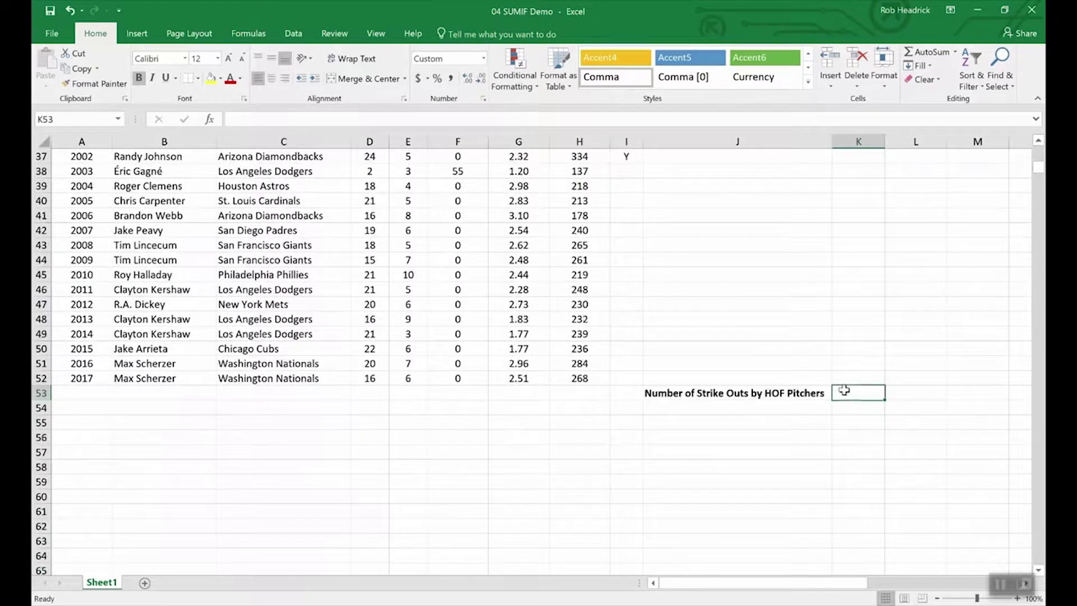
pyautogui.write('=')
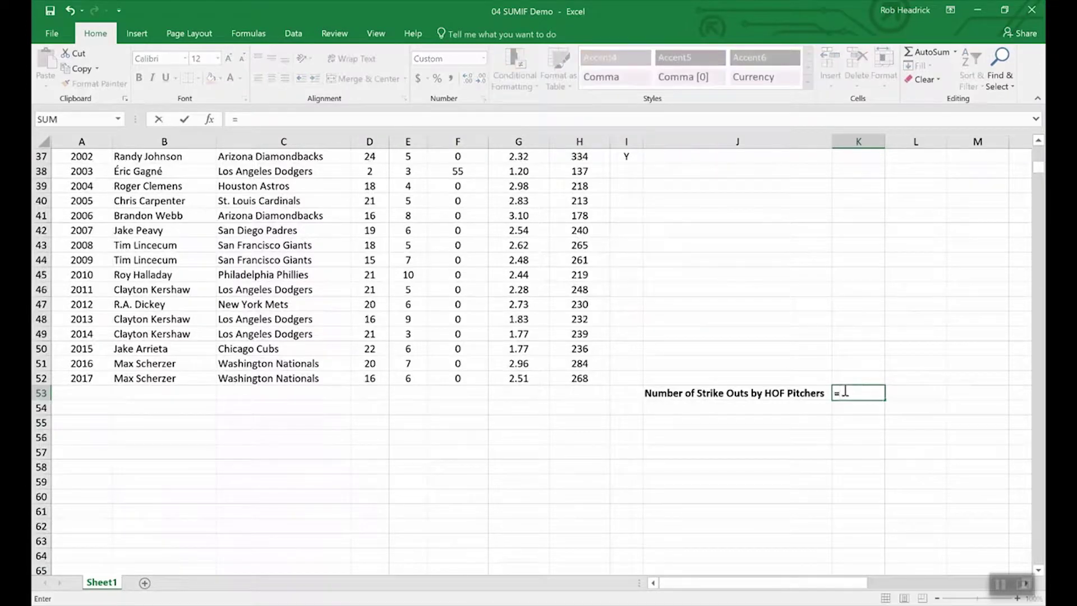
pyautogui.write('sumin')
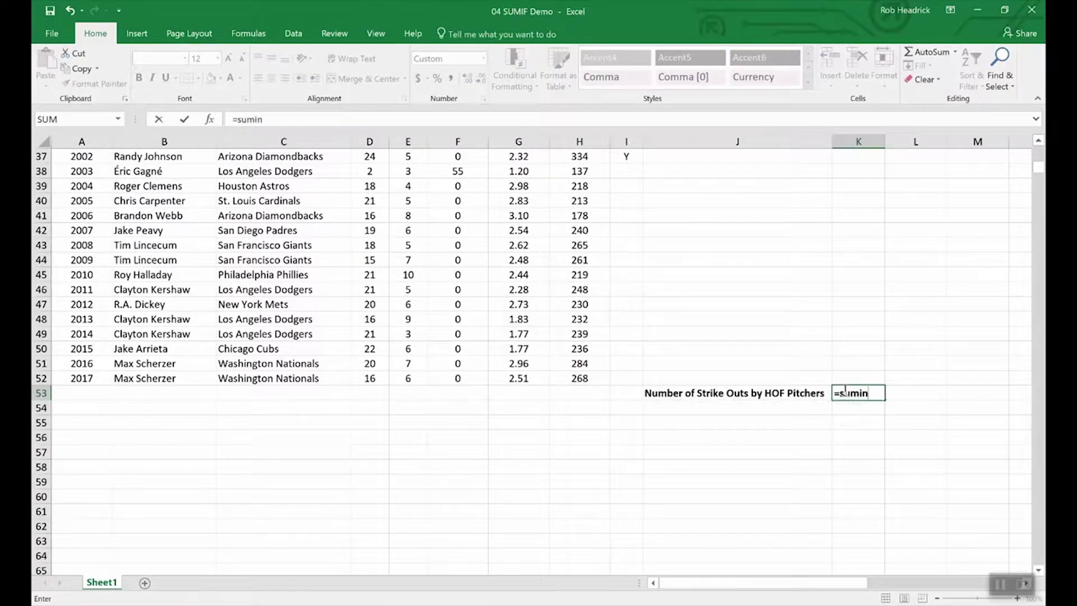
pyautogui.press('BackSpace')
pyautogui.write('f')
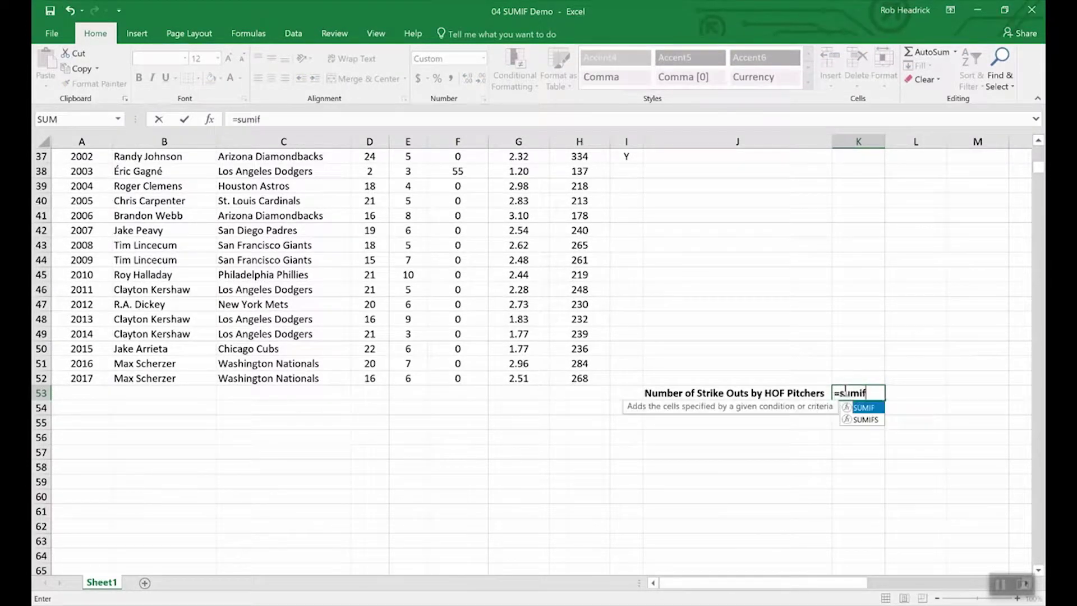
pyautogui.write('(')
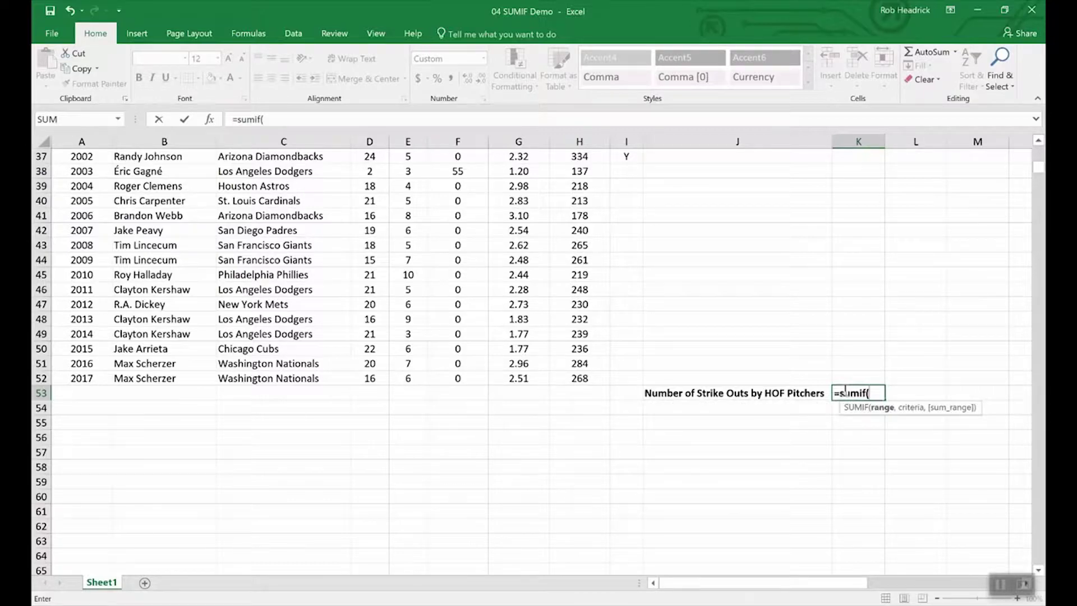
pyautogui.write('ho')
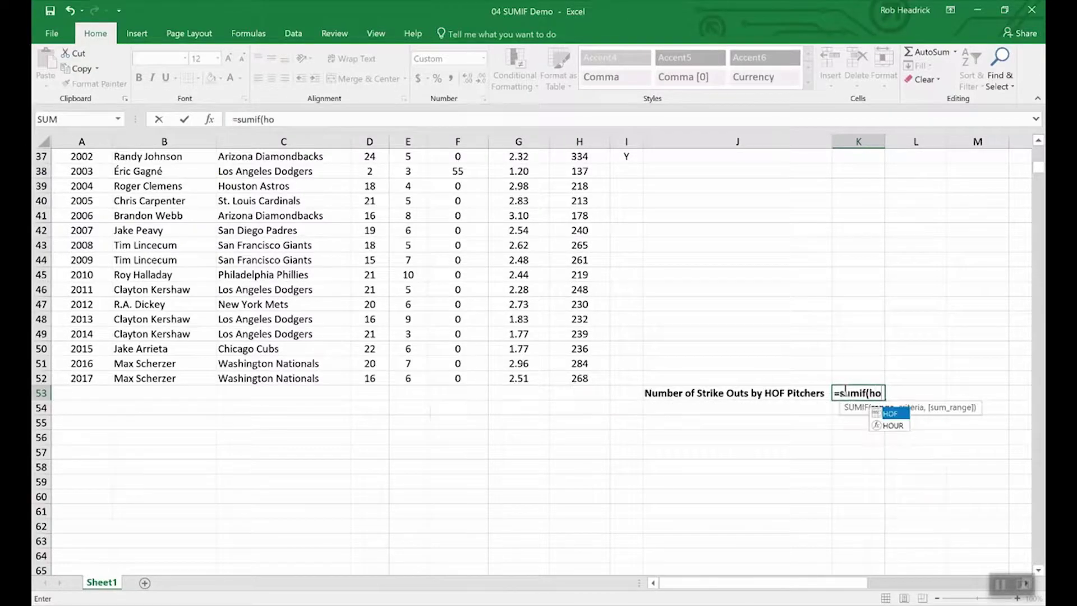
pyautogui.write('f,')
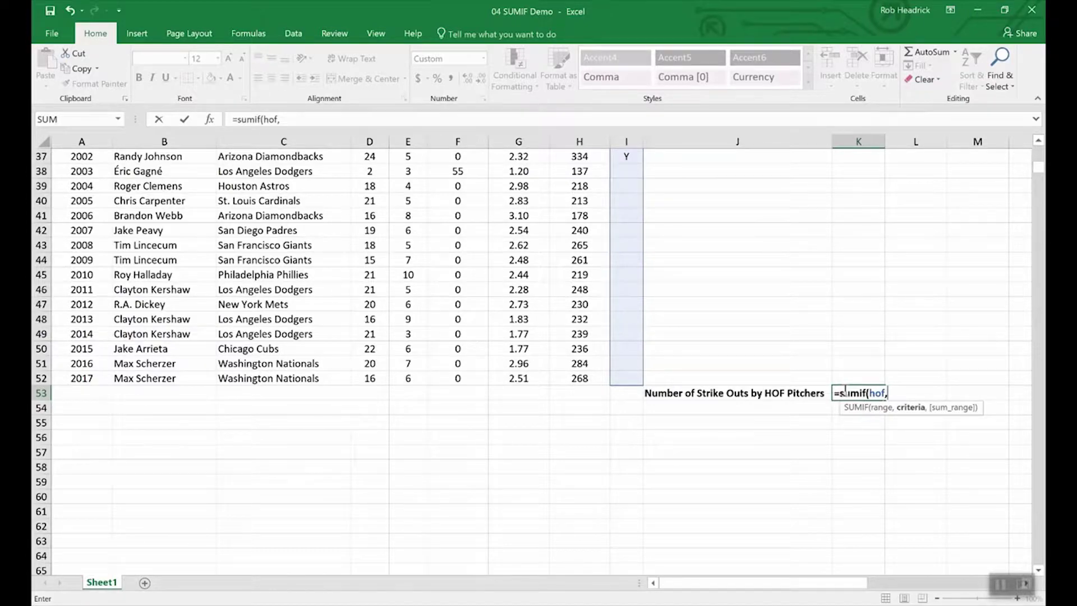
pyautogui.write('"Y",')
pyautogui.write('st')
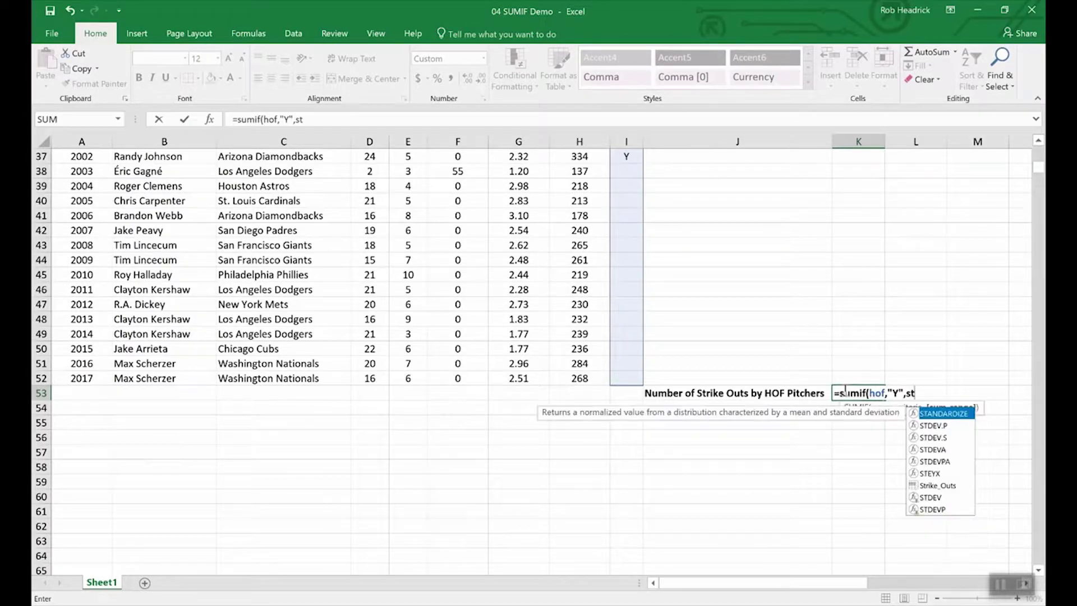
pyautogui.write('r')
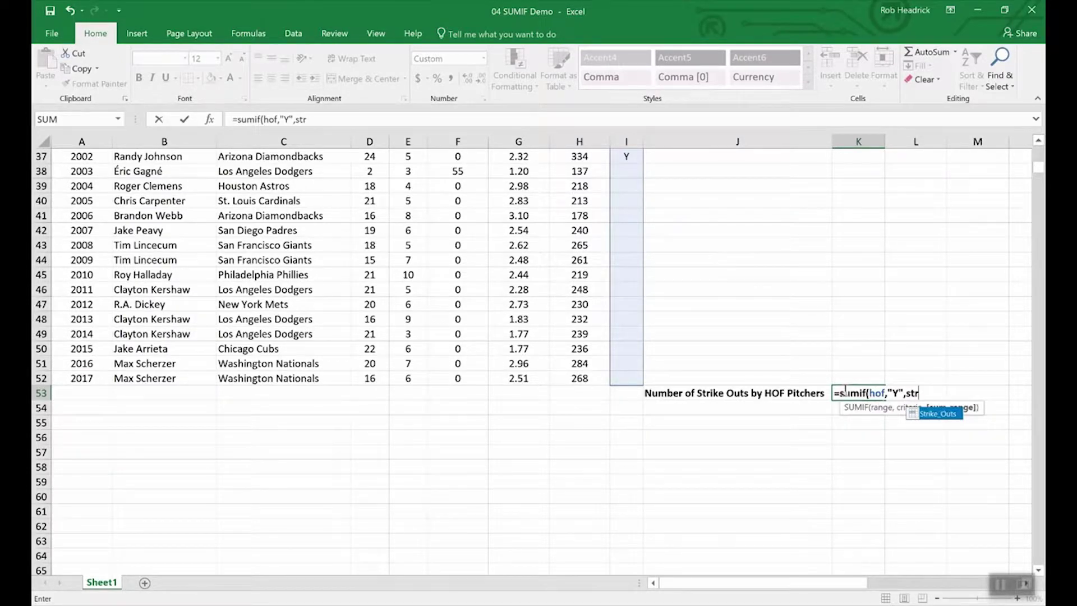
pyautogui.doubleClick(937, 415)
pyautogui.write(')')
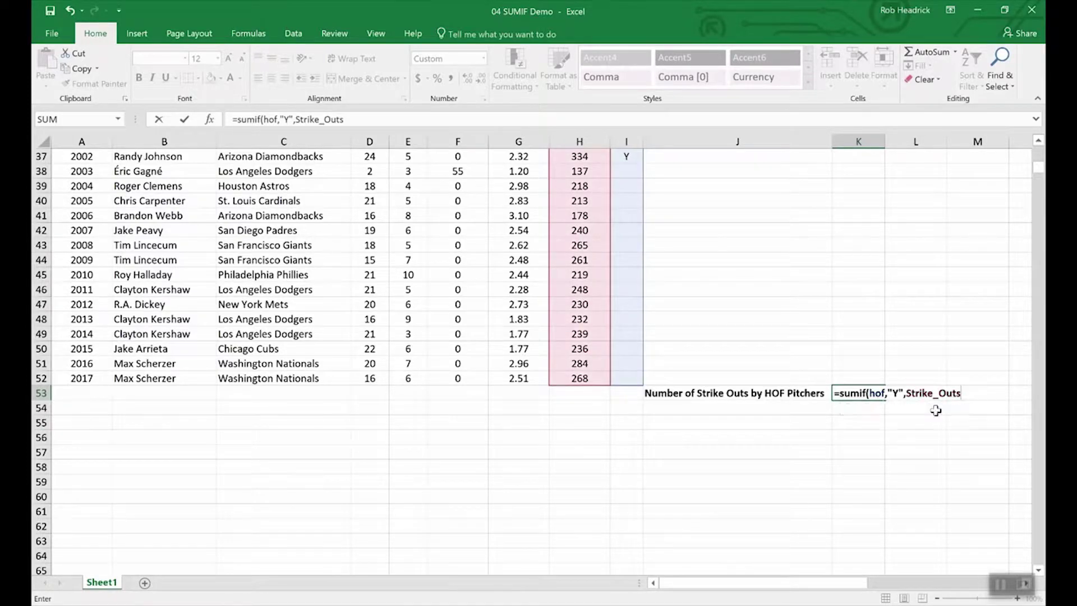
pyautogui.press('Return')
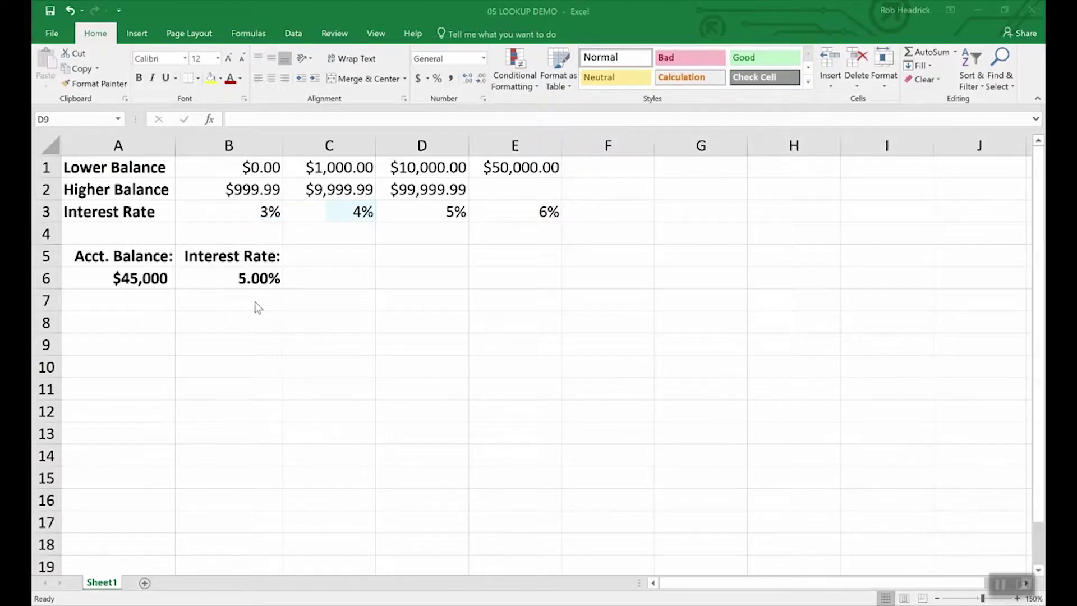
# Step: Inspect the $45,000 balance in A6 and the LOOKUP formula returning its 5.00% rate in B6
pyautogui.click(140, 277)
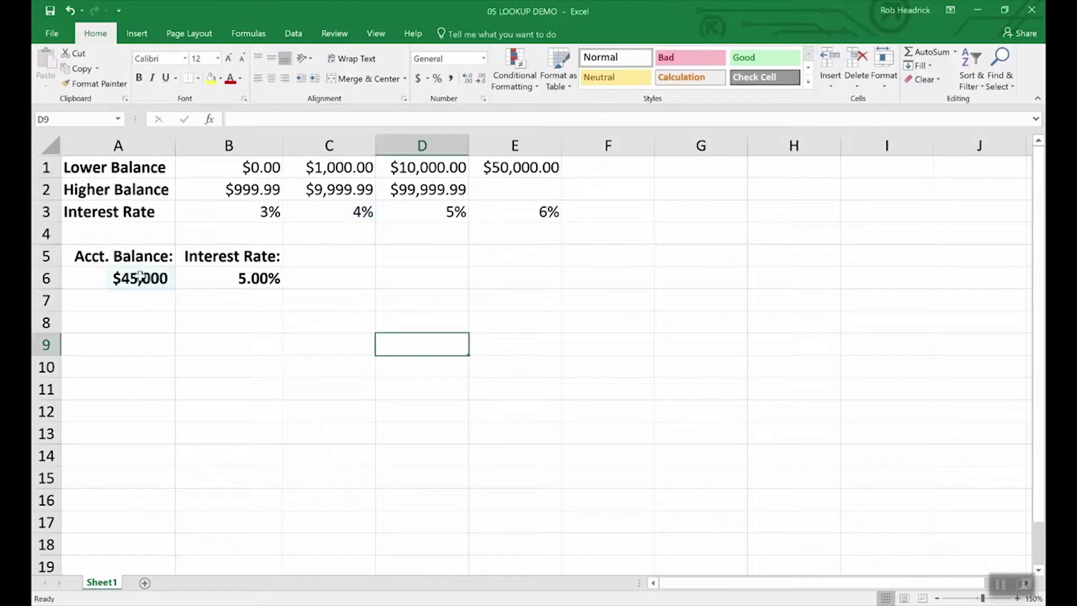
pyautogui.click(140, 276)
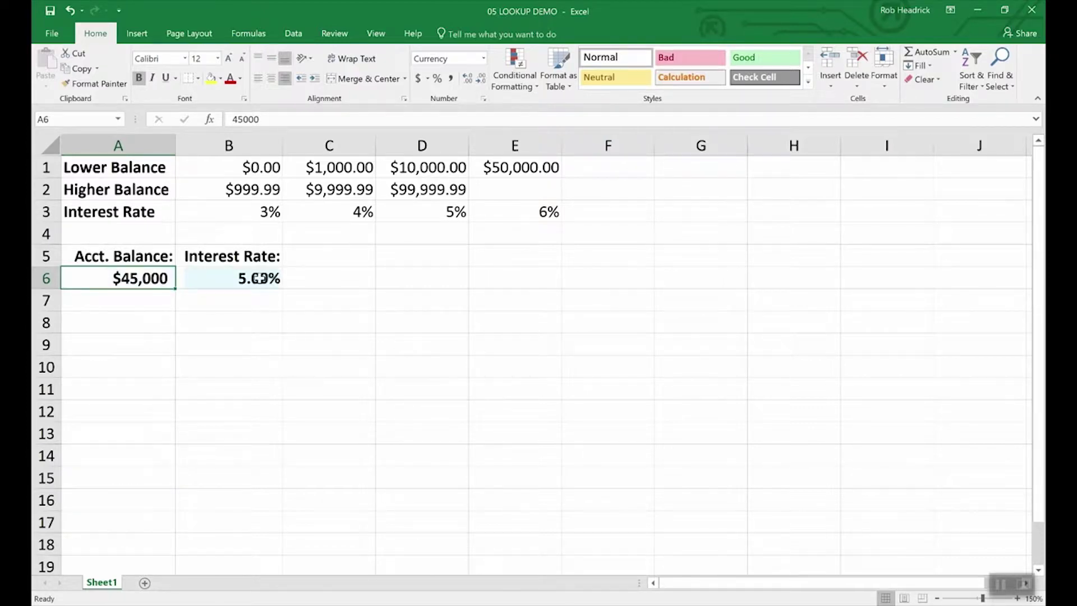
pyautogui.click(259, 279)
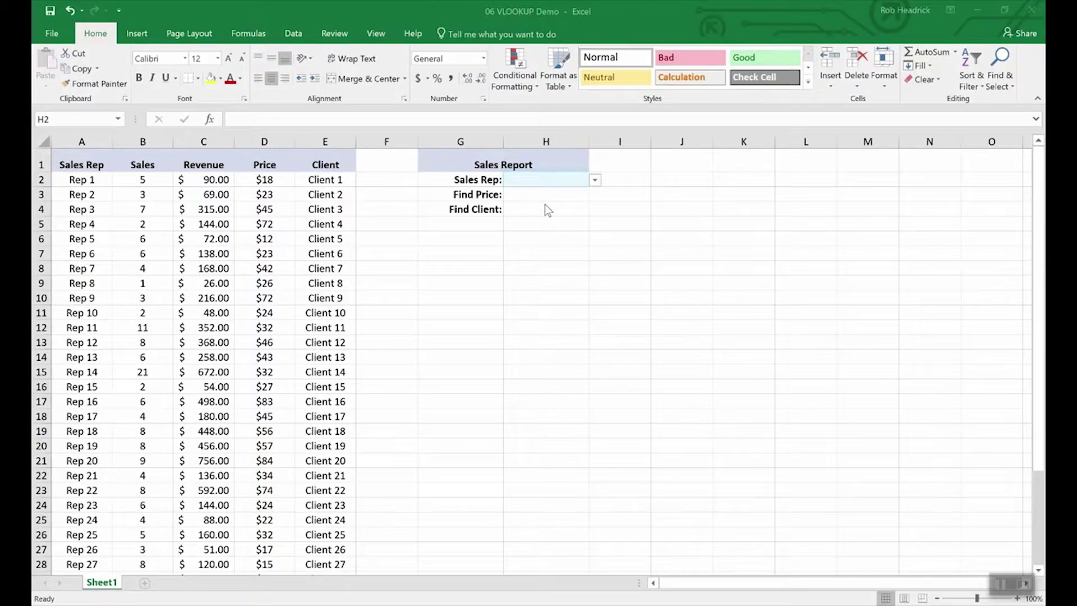
# Step: Choose Rep 16 from the Sales Rep dropdown list
pyautogui.click(594, 180)
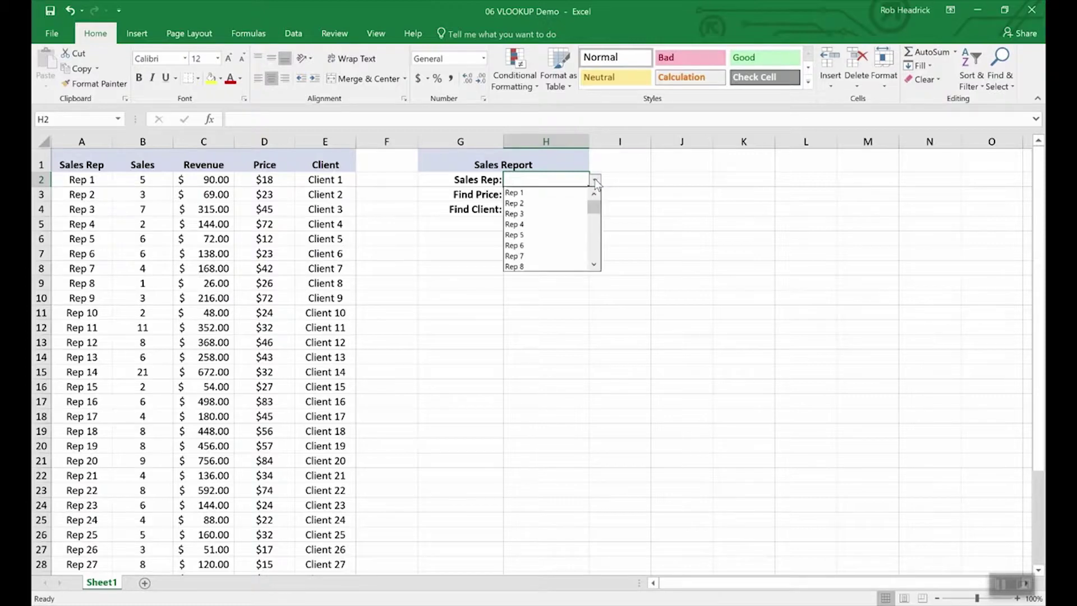
pyautogui.moveTo(594, 206)
pyautogui.mouseDown()
pyautogui.moveTo(591, 277)
pyautogui.moveTo(586, 205)
pyautogui.mouseUp()
pyautogui.click(522, 200)
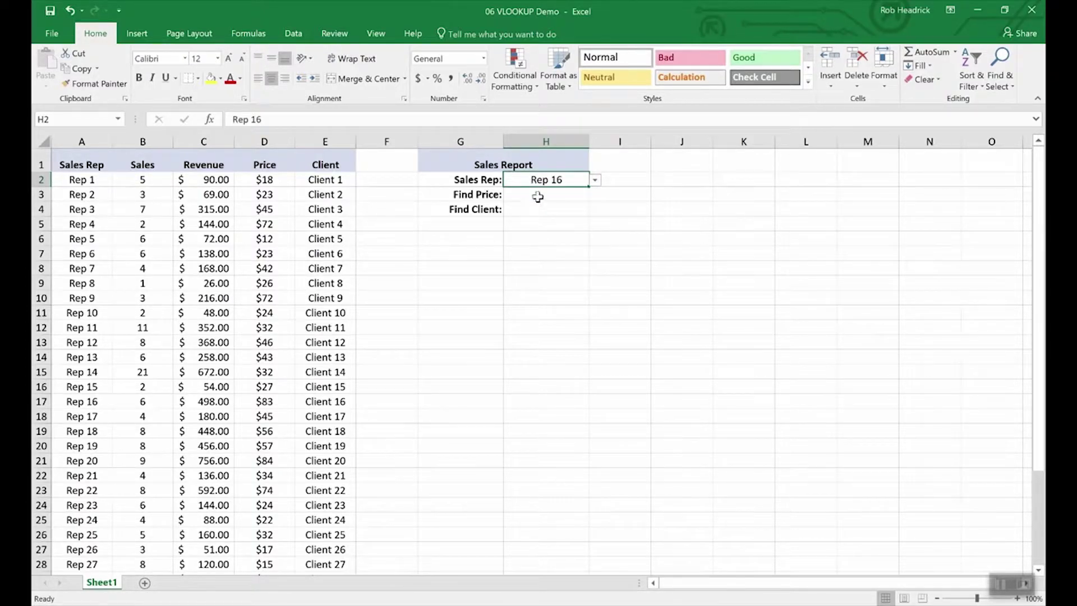
# Step: Enter =VLOOKUP(H2,A2:E36,4,FALSE) in H3 to find Rep 16's price, $83.00, and check the row
pyautogui.click(538, 195)
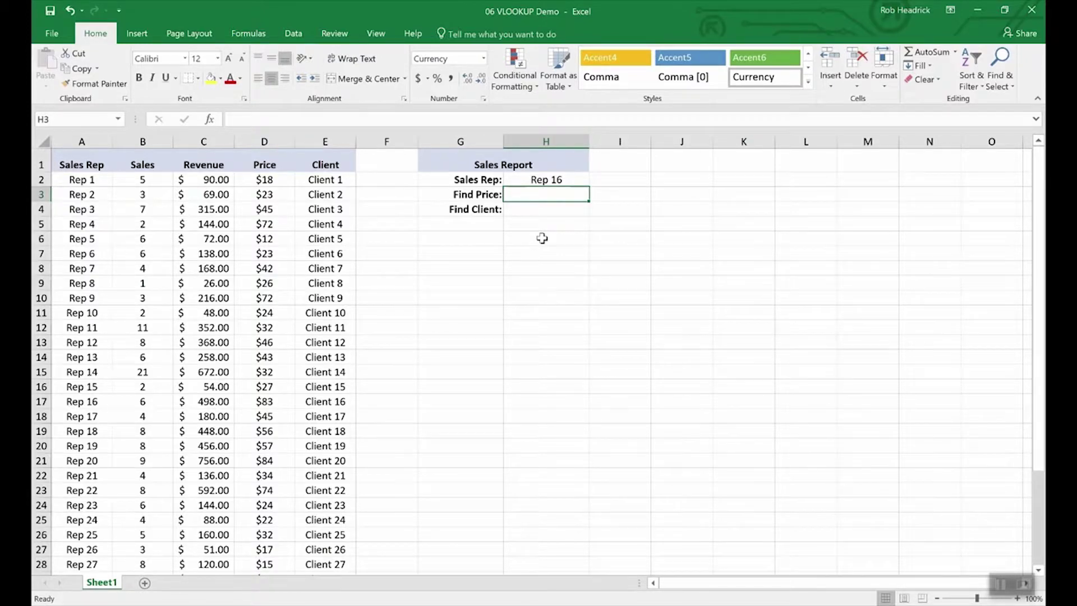
pyautogui.write('=')
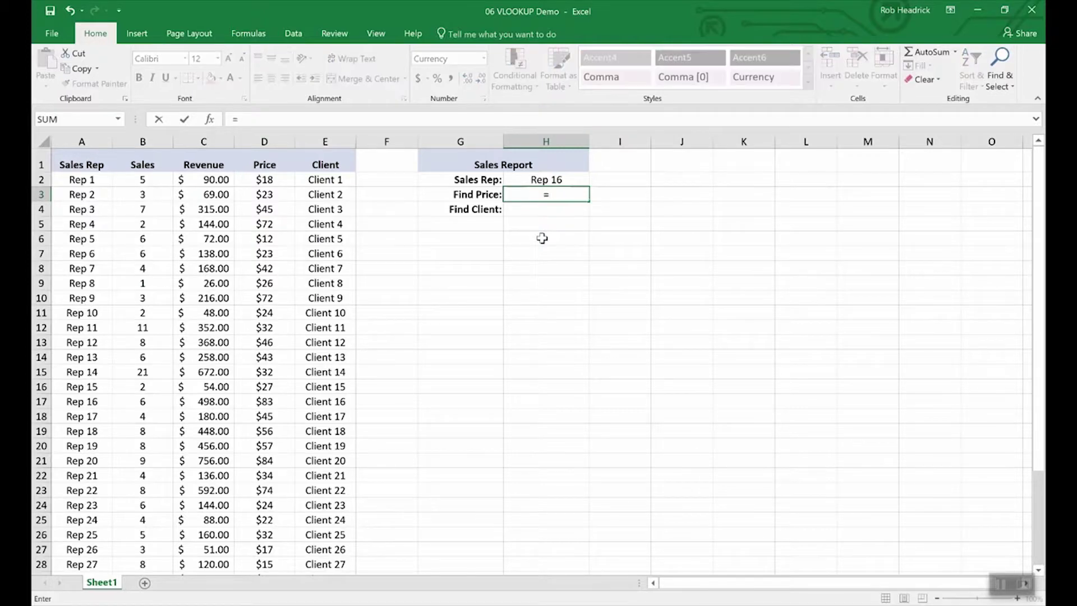
pyautogui.write('vlook')
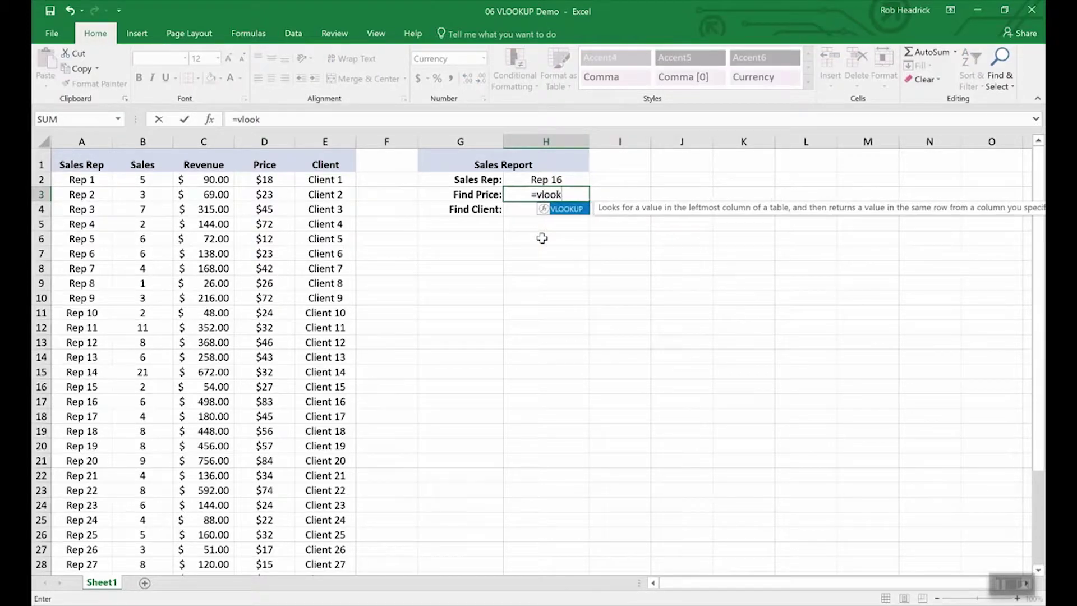
pyautogui.write('up(')
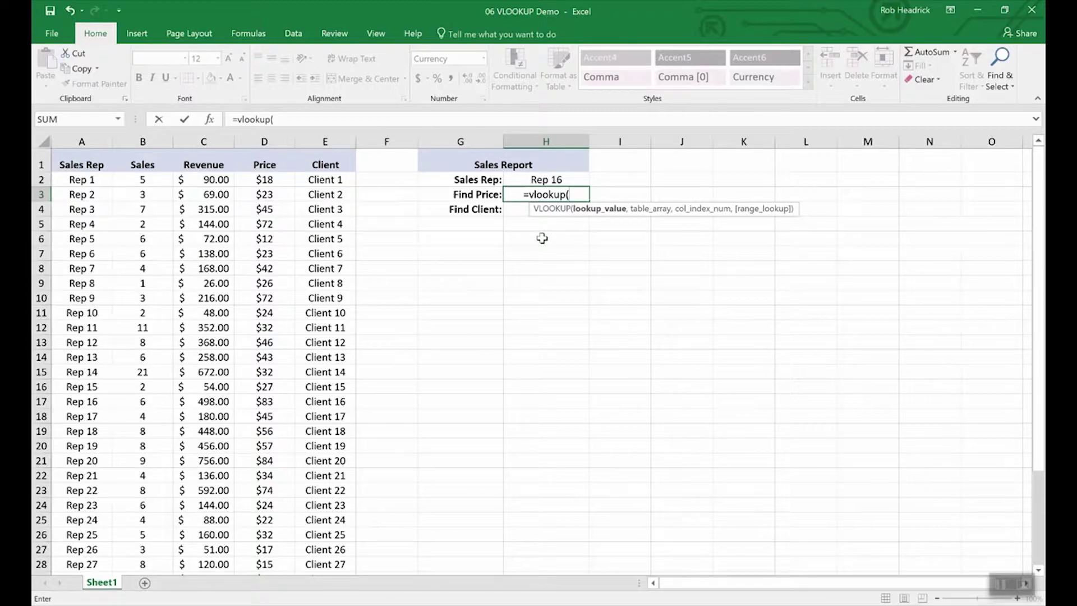
pyautogui.click(546, 180)
pyautogui.write(',')
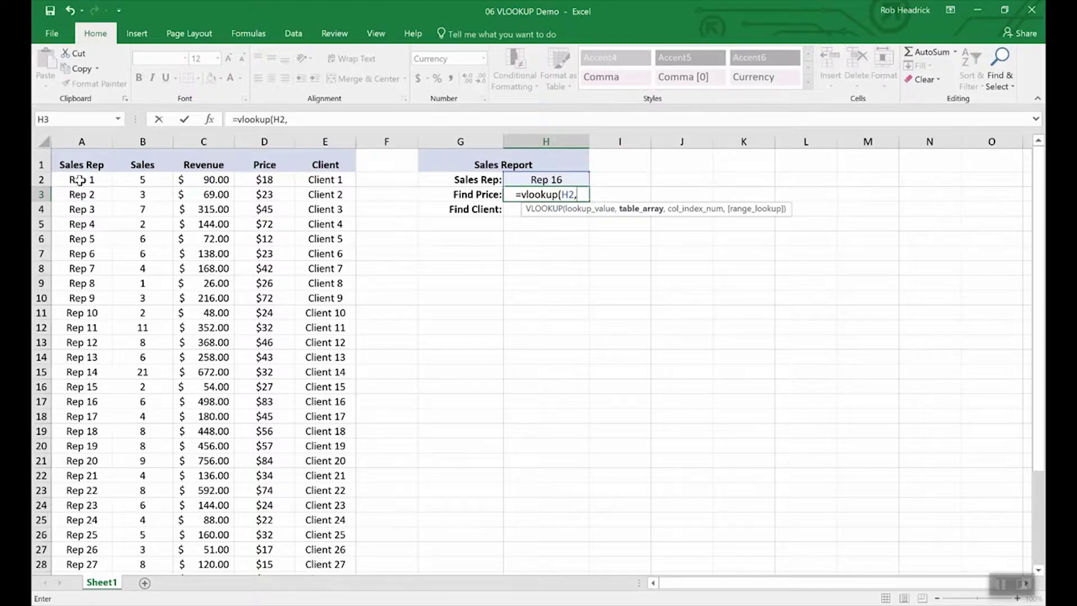
pyautogui.moveTo(83, 179)
pyautogui.mouseDown()
pyautogui.moveTo(167, 212)
pyautogui.moveTo(291, 372)
pyautogui.moveTo(326, 505)
pyautogui.moveTo(293, 567)
pyautogui.moveTo(305, 588)
pyautogui.moveTo(301, 524)
pyautogui.mouseUp()
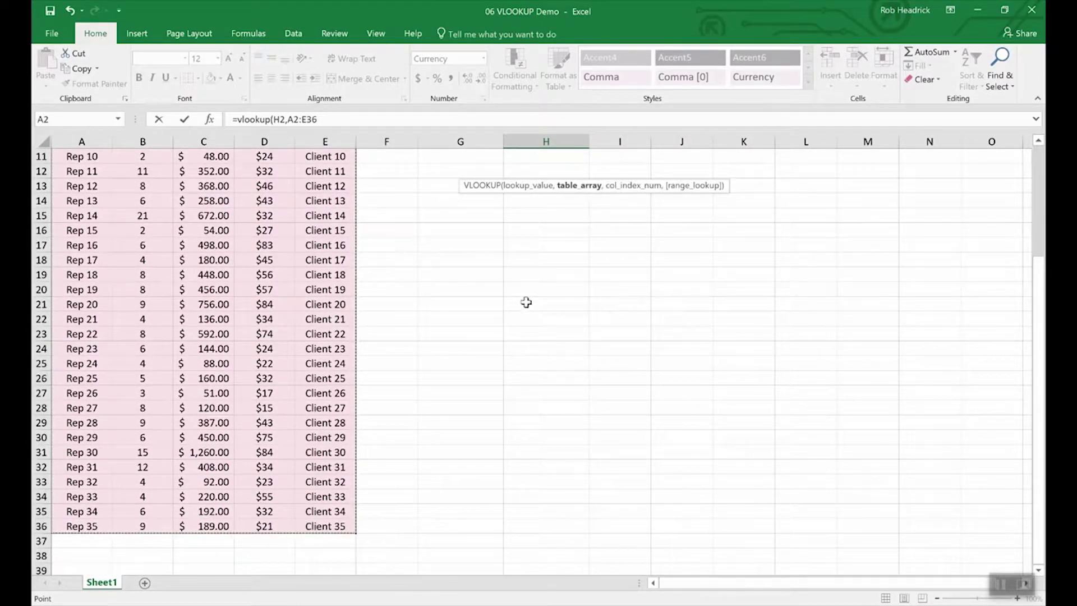
pyautogui.scroll(3, 527, 302)
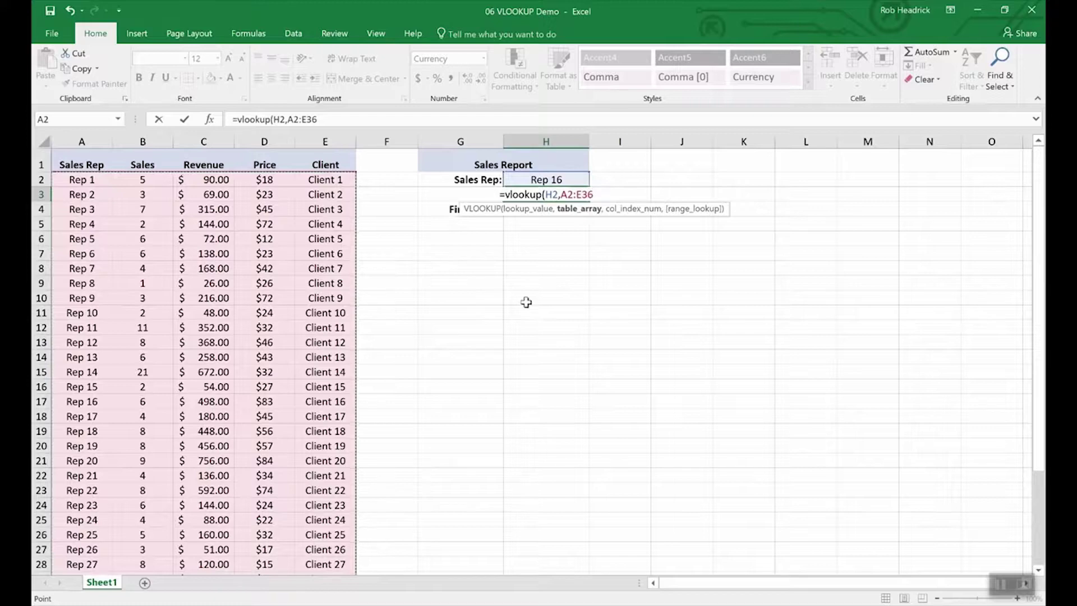
pyautogui.write(',')
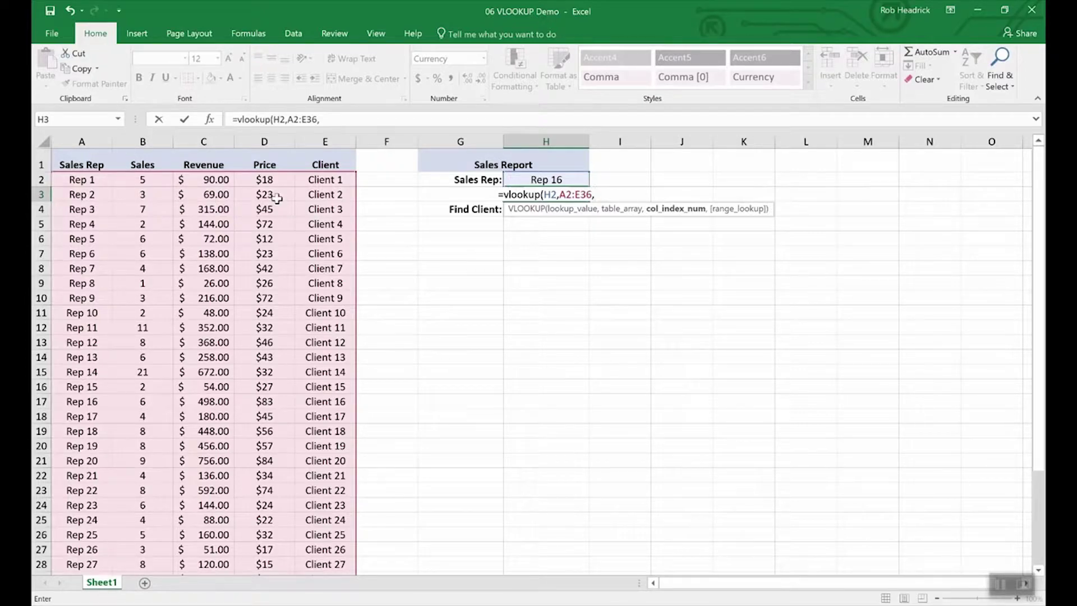
pyautogui.write('4')
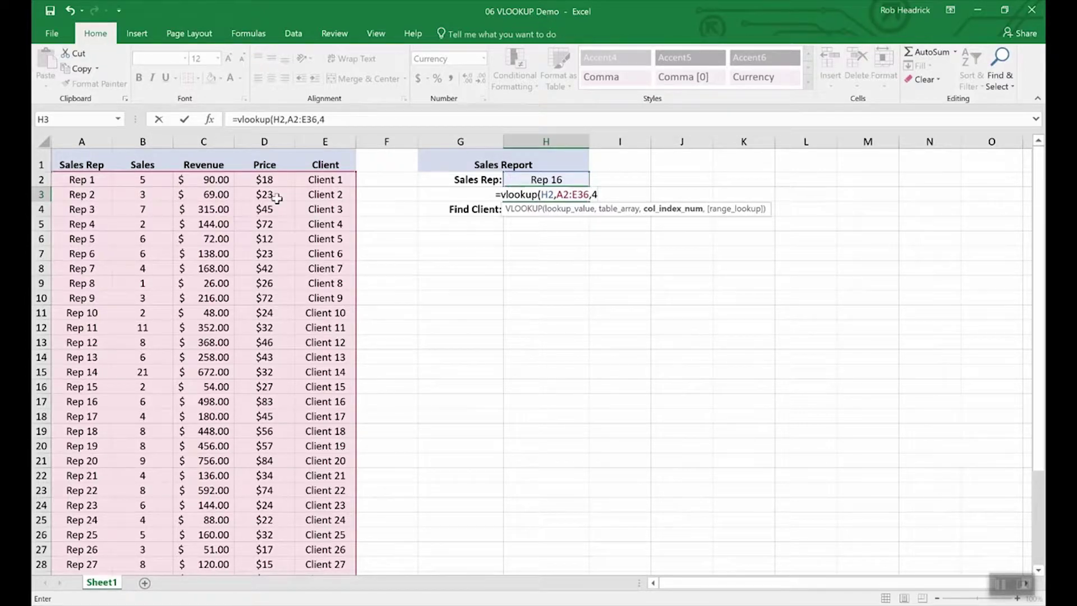
pyautogui.write(',')
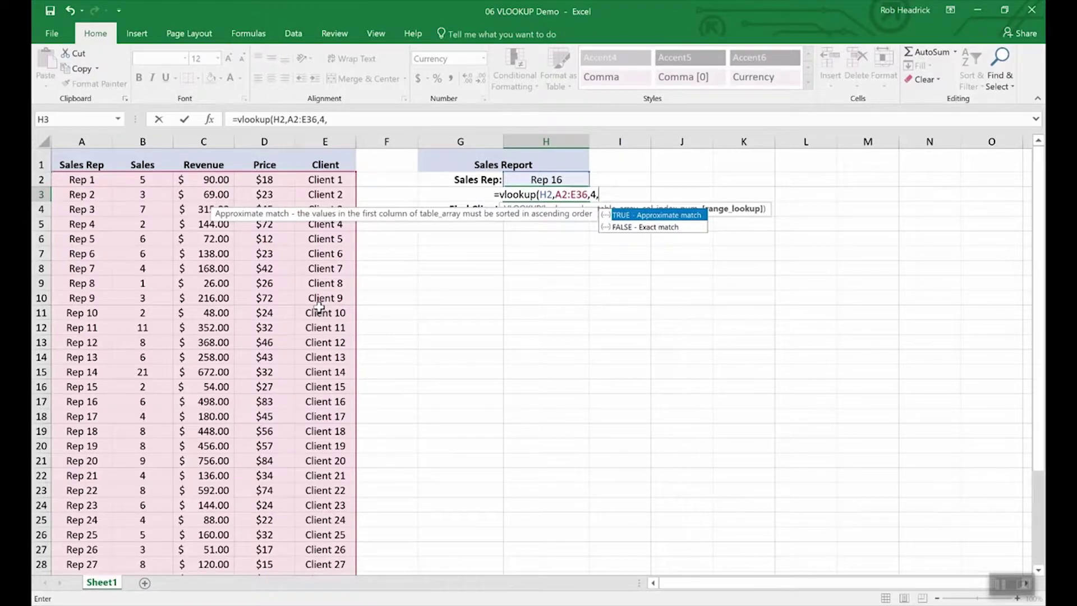
pyautogui.write('false')
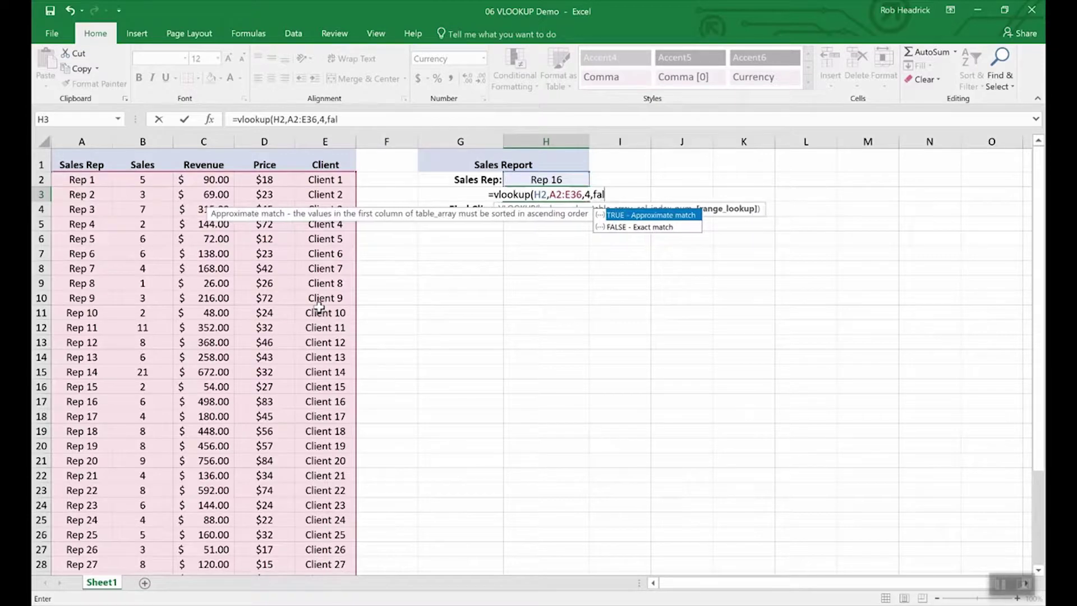
pyautogui.press('Return')
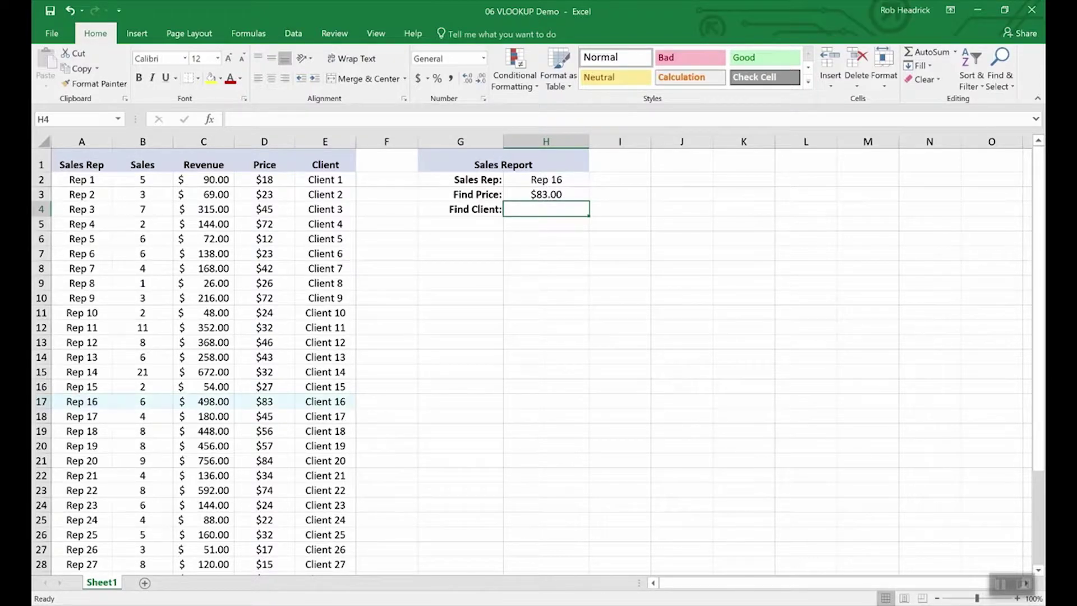
pyautogui.click(41, 402)
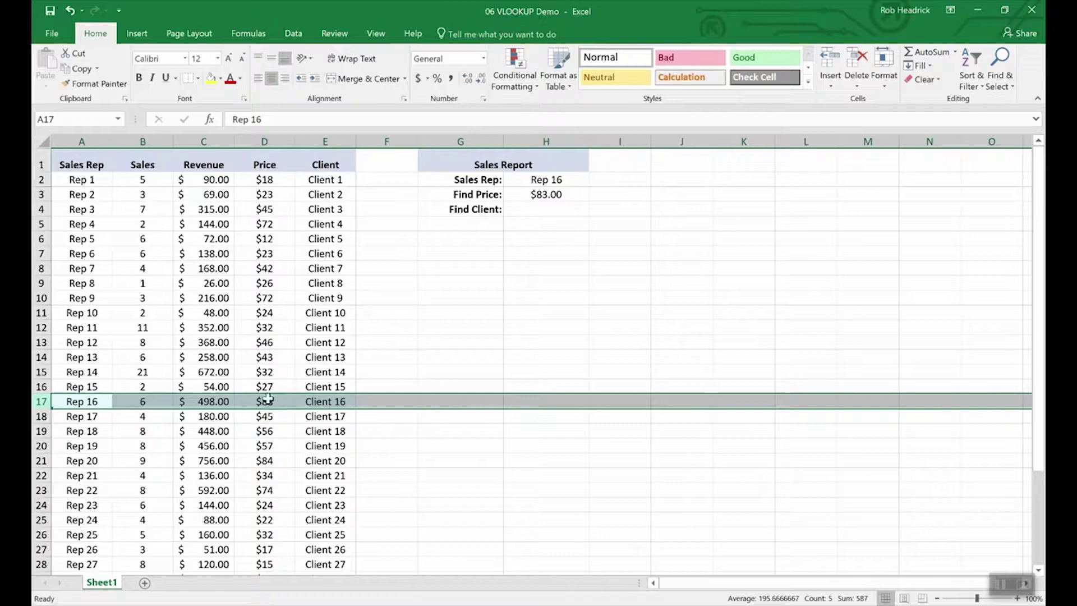
# Step: Copy the Find Price lookup formula from H3 into the Find Client cell H4
pyautogui.click(543, 210)
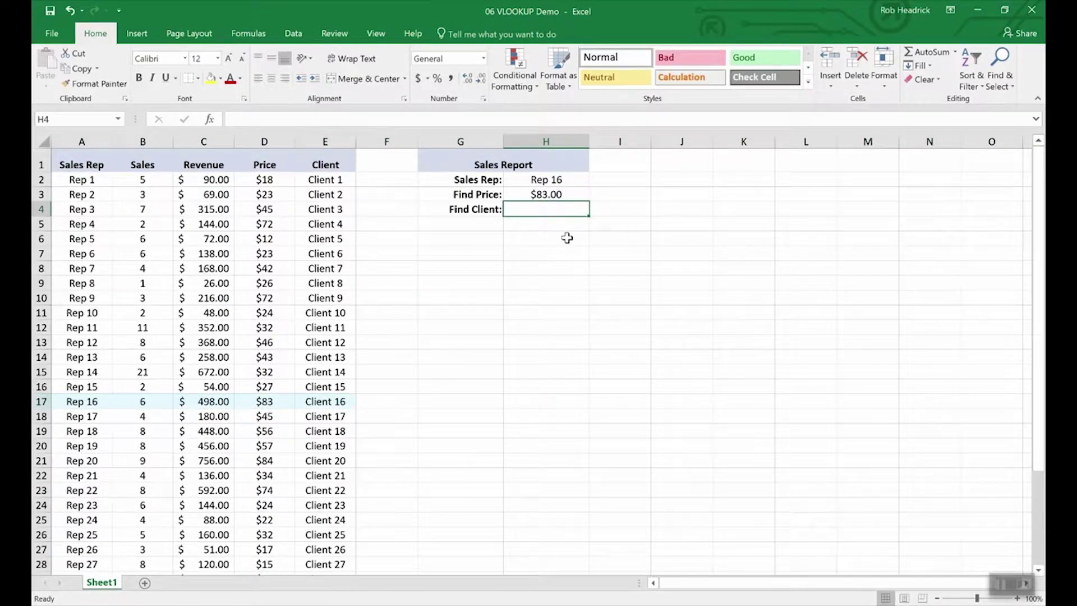
pyautogui.press('Up')
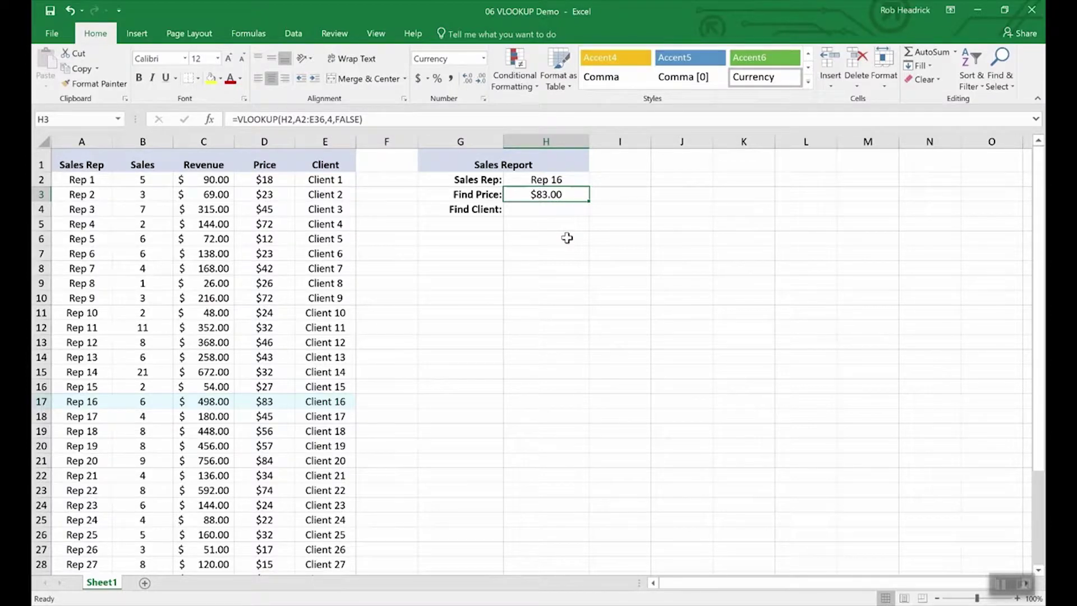
pyautogui.press('Down')
pyautogui.press('Up')
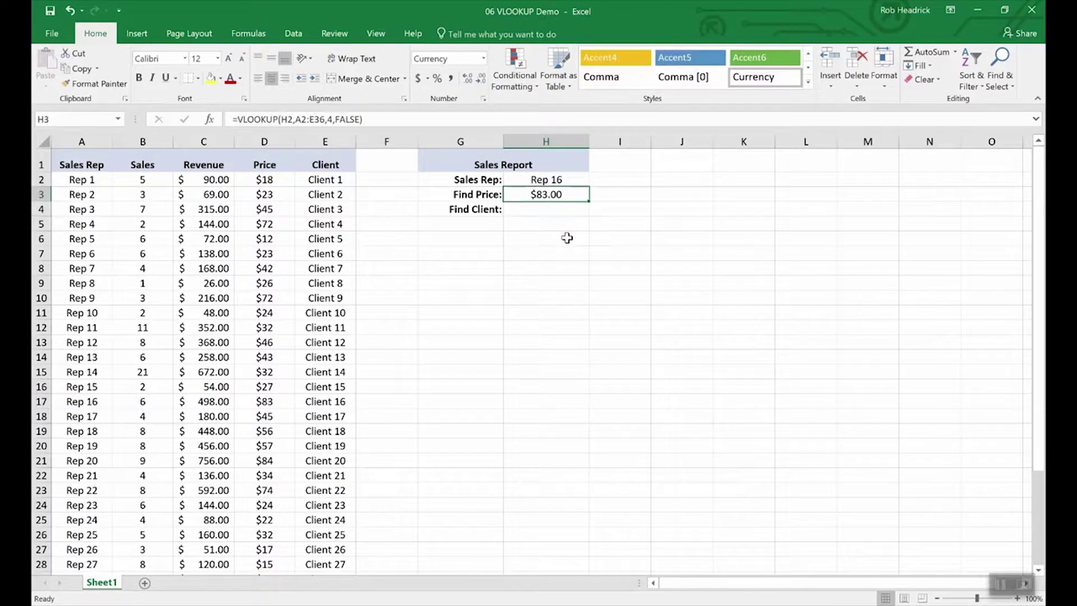
pyautogui.hotkey('ctrl', 'c')
pyautogui.press('Down')
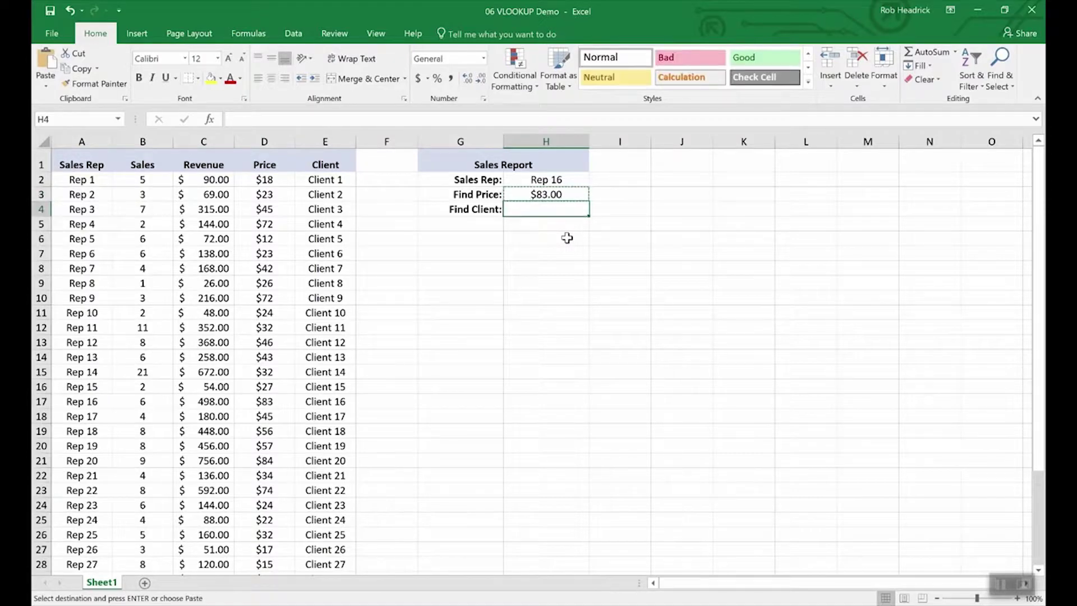
pyautogui.hotkey('ctrl', 'v')
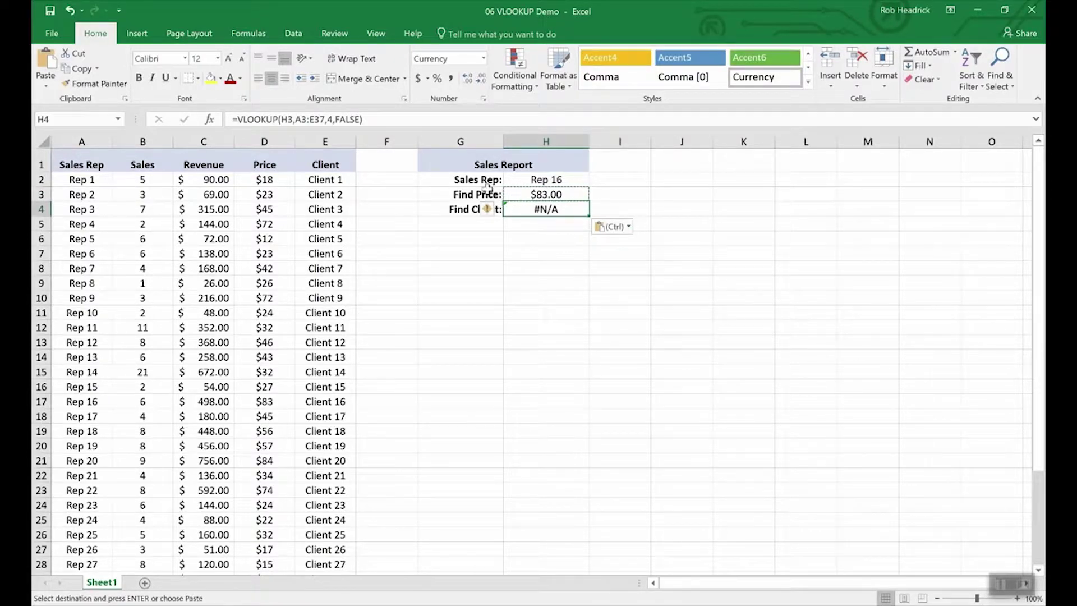
pyautogui.press('Escape')
# Step: Edit H4 to =VLOOKUP(H2,A3:E37,5,FALSE), returning Client 16, and verify against Rep 16's row
pyautogui.press('F2')
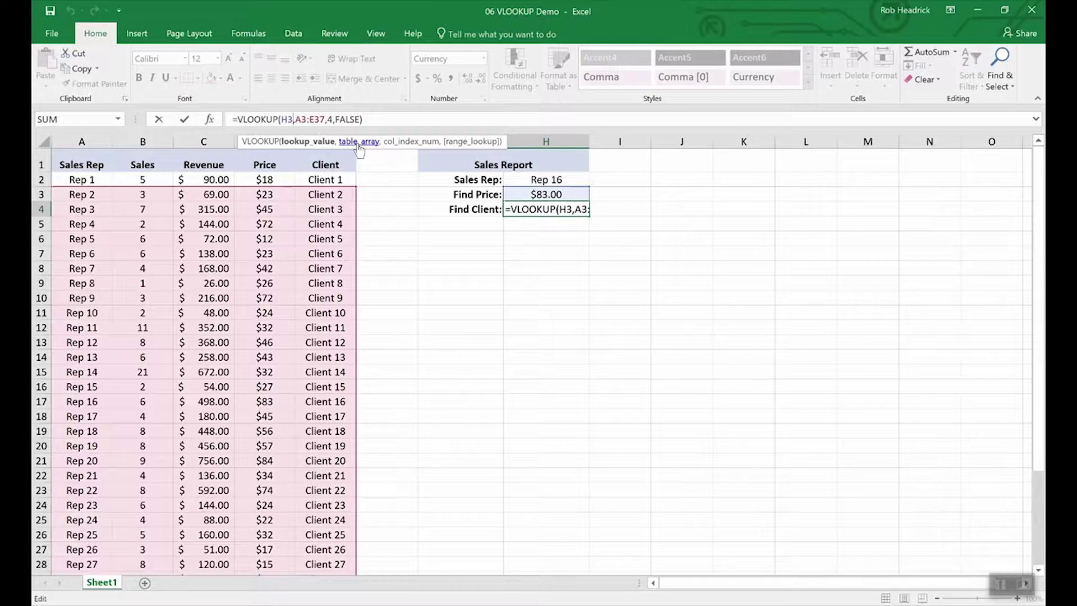
pyautogui.press('BackSpace')
pyautogui.write('2')
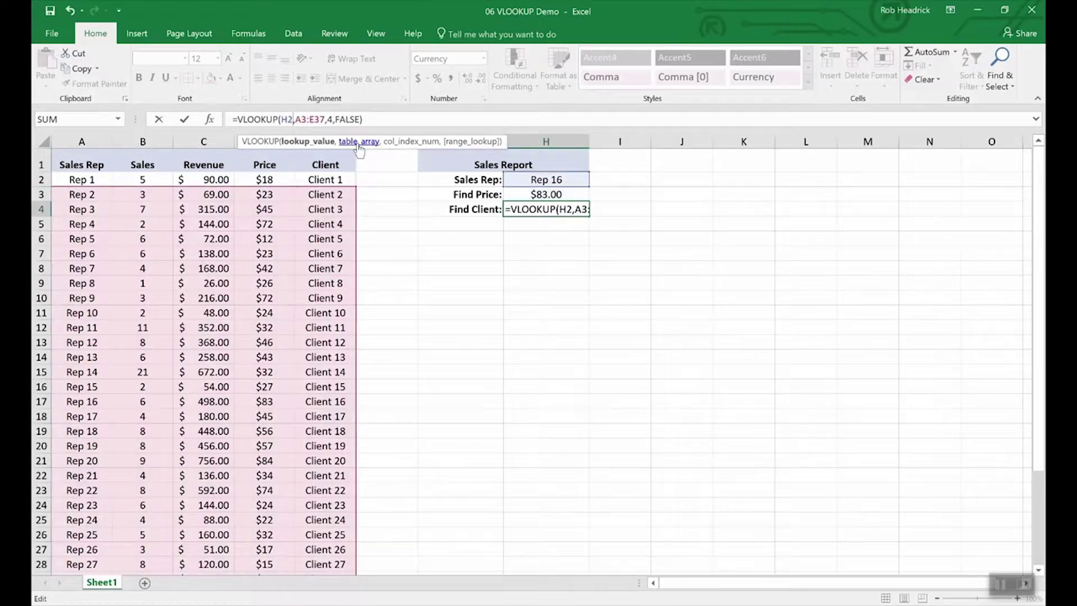
pyautogui.press('Right')
pyautogui.press('Right')
pyautogui.press('Right')
pyautogui.press('Right')
pyautogui.press('Right')
pyautogui.press('Right')
pyautogui.press('Right')
pyautogui.press('Right')
pyautogui.press('Right')
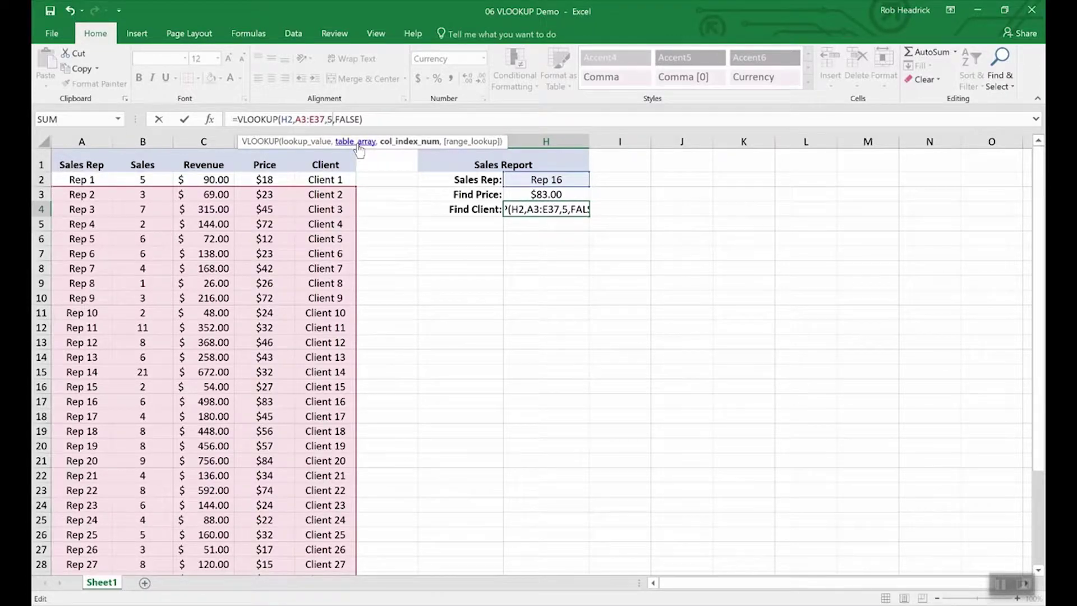
pyautogui.press('Return')
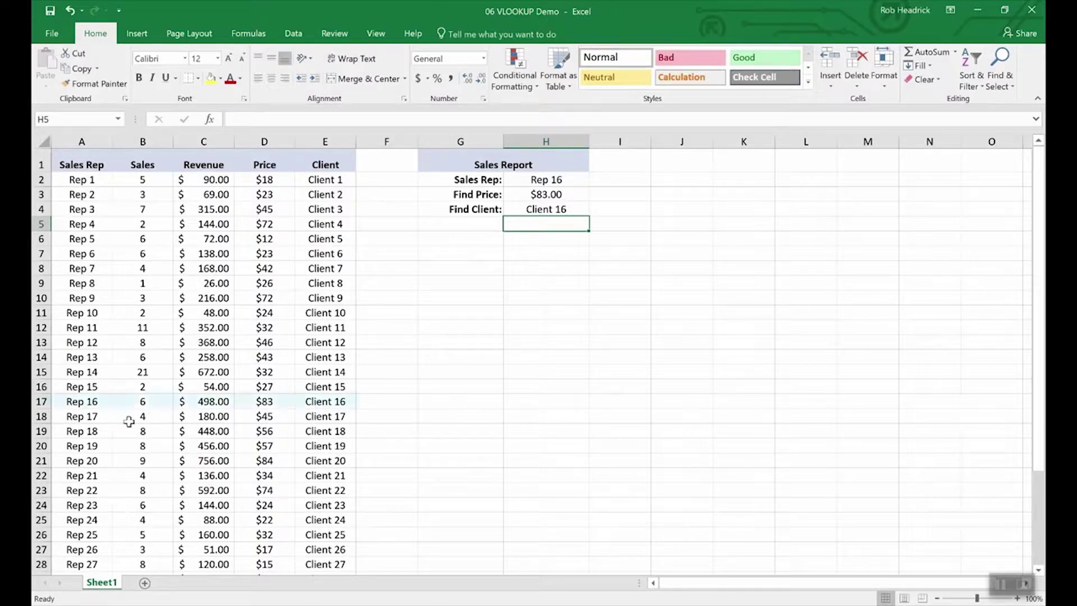
pyautogui.click(41, 401)
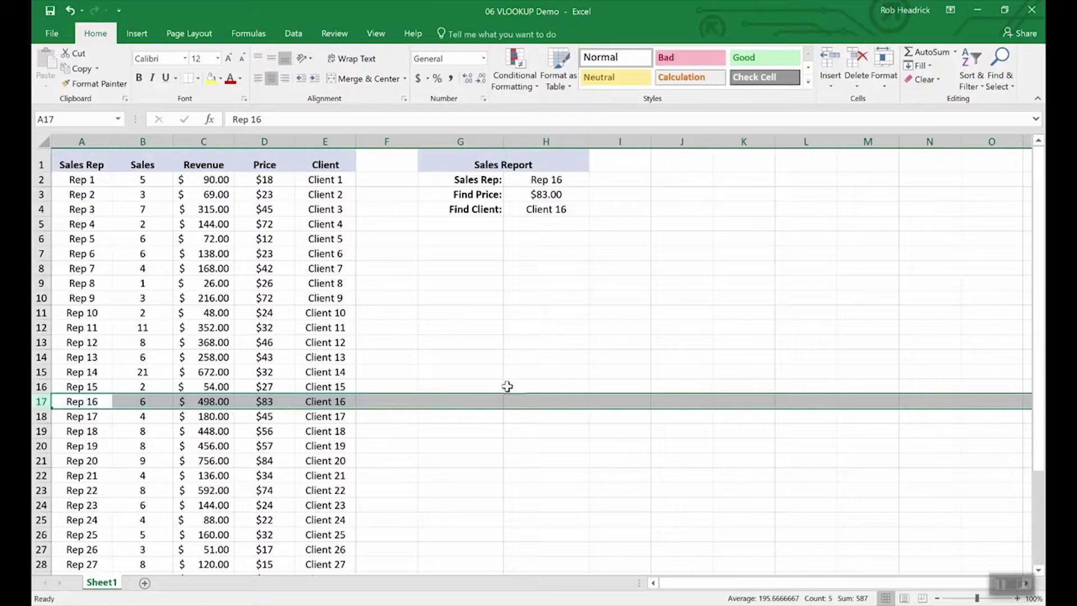
# Step: Set the Sales Rep in H2 to Rep 19, then change it to Rep 25
pyautogui.click(547, 180)
pyautogui.click(596, 181)
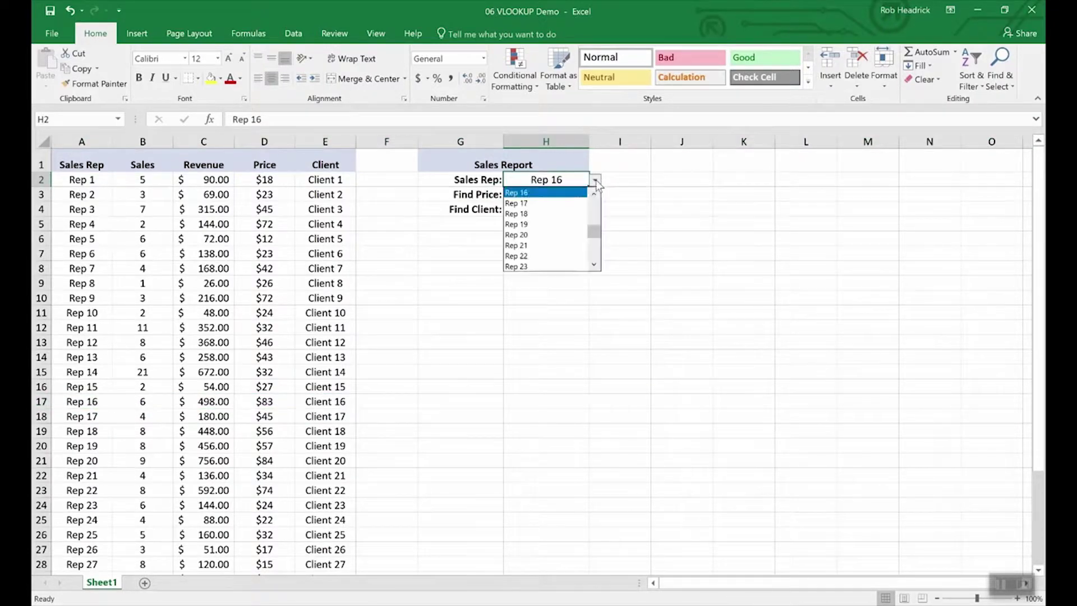
pyautogui.click(563, 229)
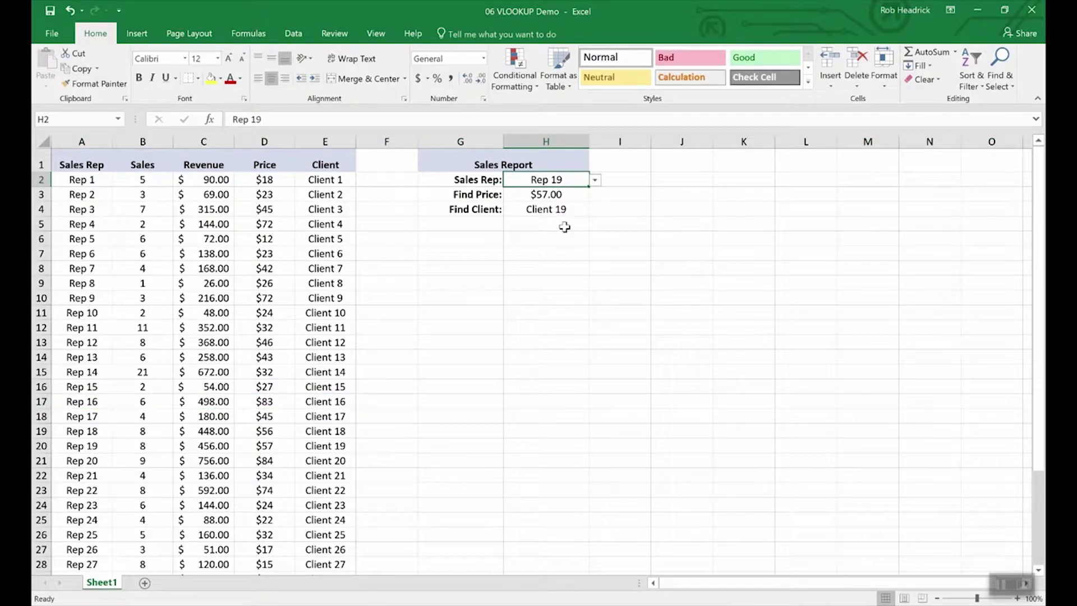
pyautogui.click(594, 180)
pyautogui.click(563, 257)
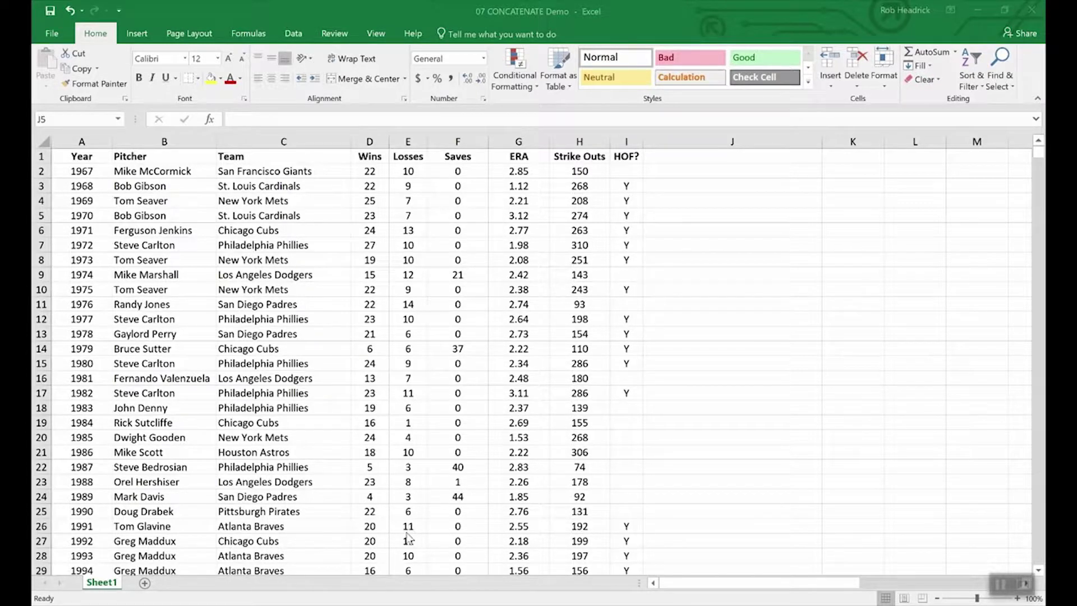
# Step: Try typing -10 into the first Wins value, then remove it to keep 22
pyautogui.click(464, 531)
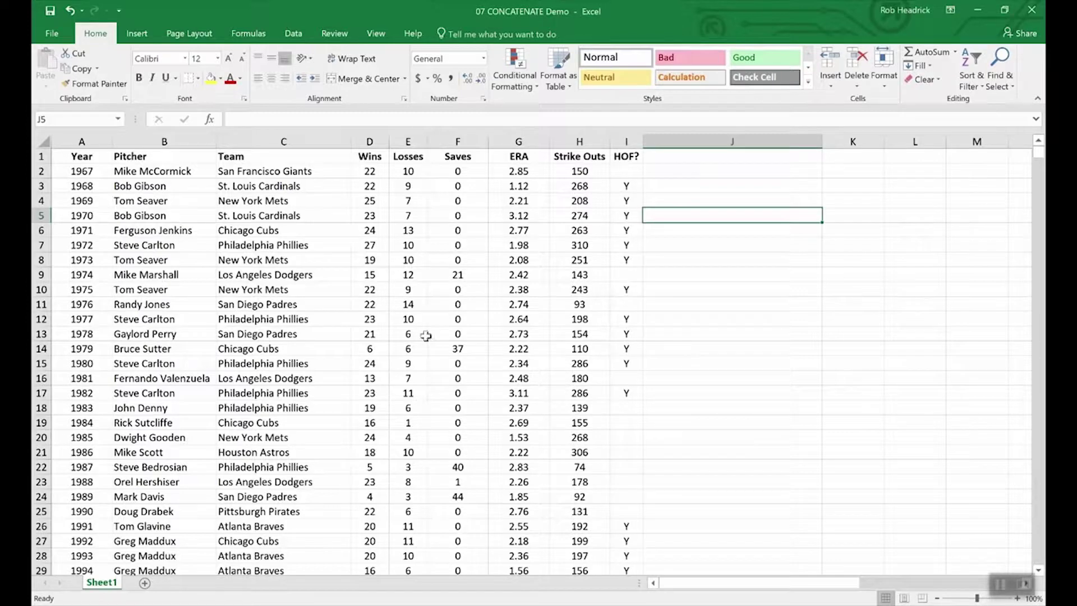
pyautogui.moveTo(367, 157); pyautogui.dragTo(408, 158)
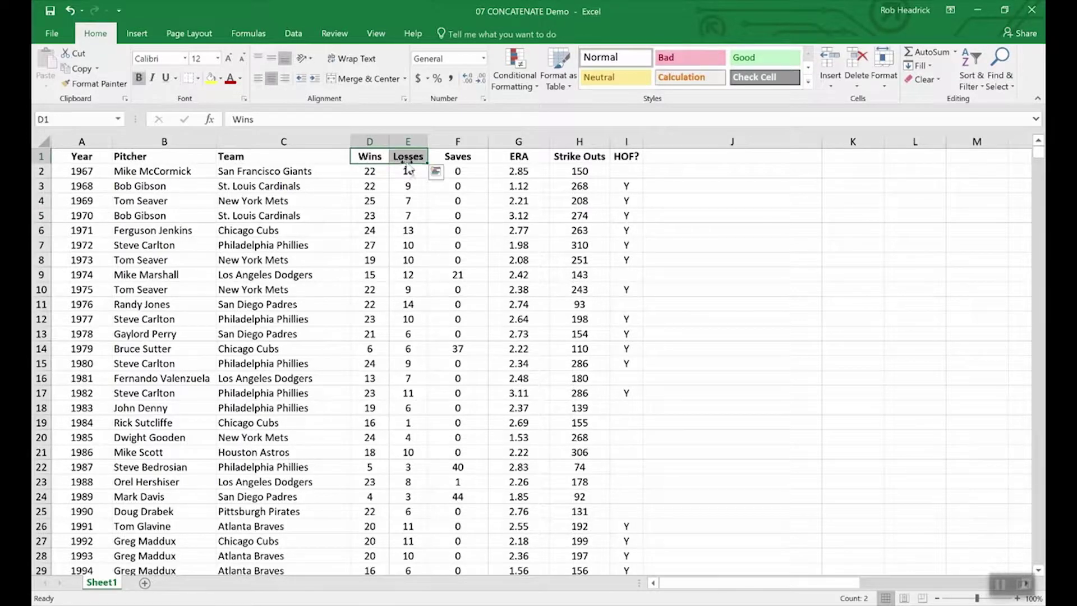
pyautogui.click(403, 247)
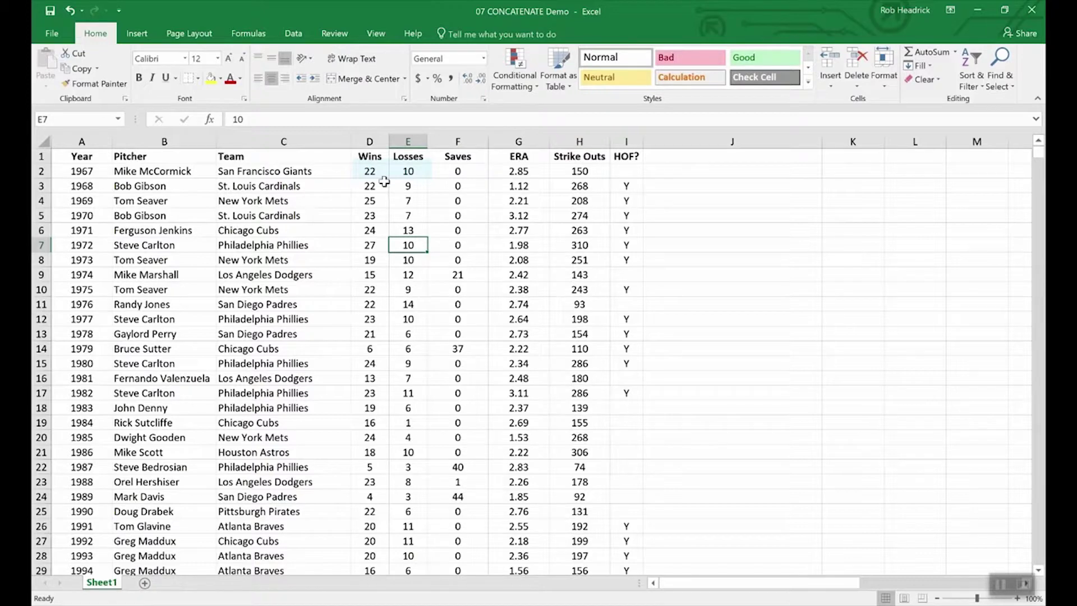
pyautogui.doubleClick(384, 172)
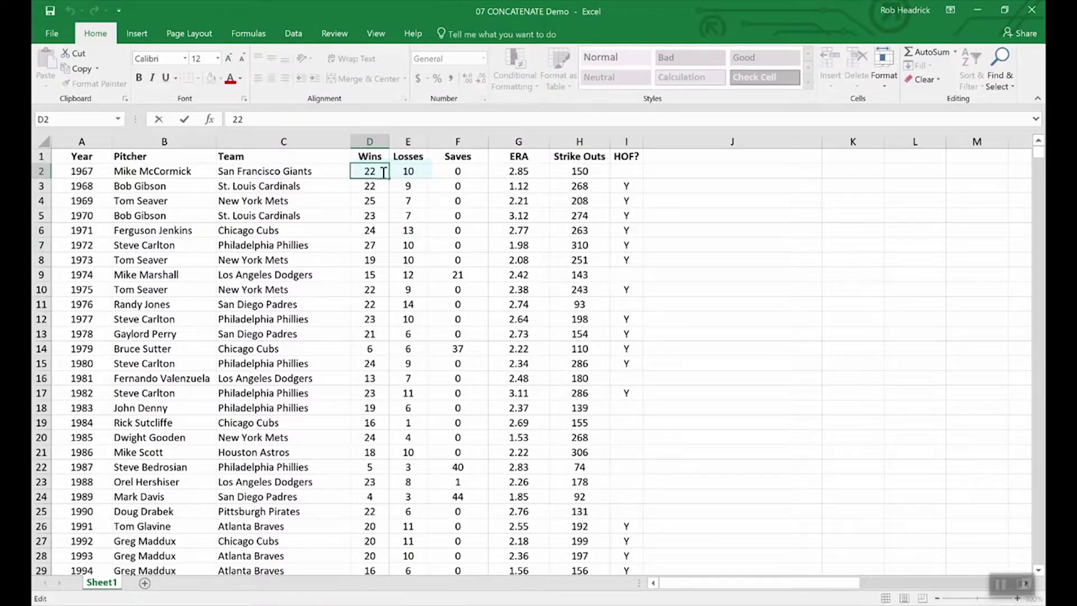
pyautogui.write('-10')
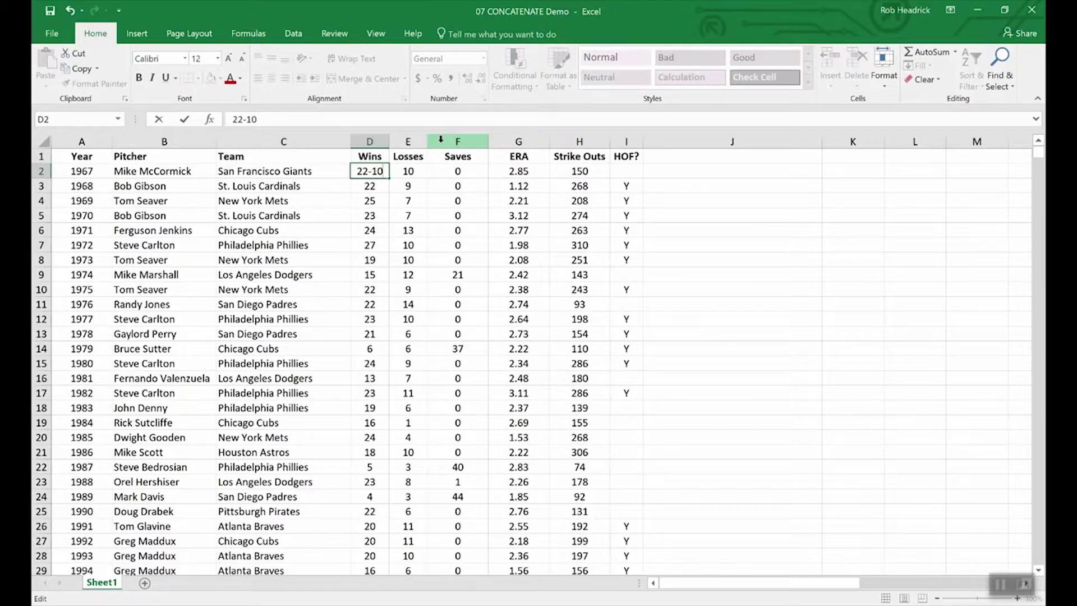
pyautogui.press('BackSpace')
pyautogui.press('BackSpace')
pyautogui.press('BackSpace')
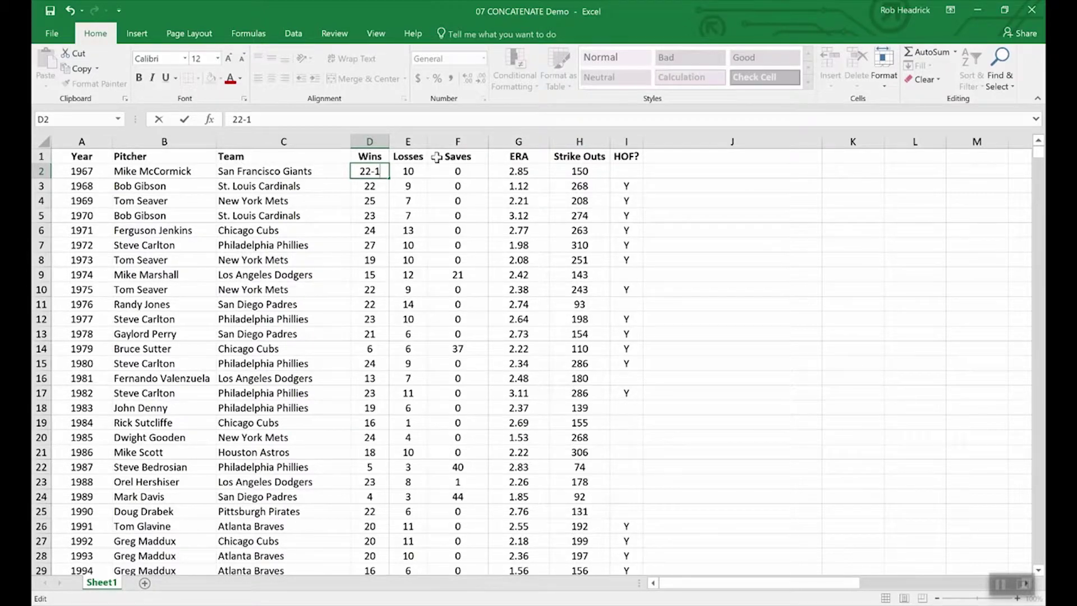
pyautogui.press('Return')
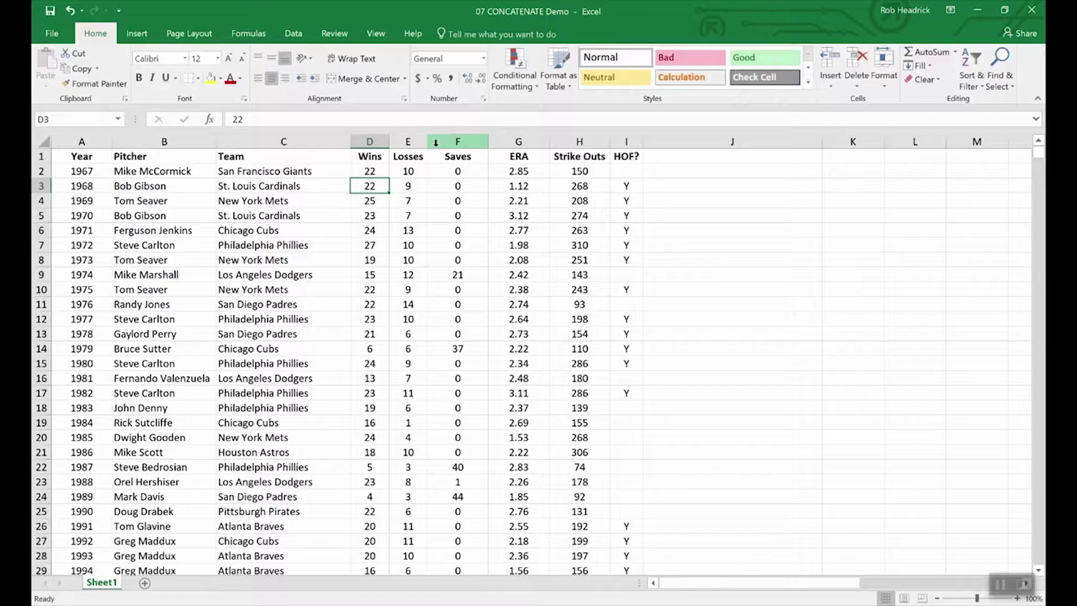
# Step: Select the Saves column F and bring up its context menu, then dismiss it
pyautogui.click(440, 143)
pyautogui.rightClick(440, 145)
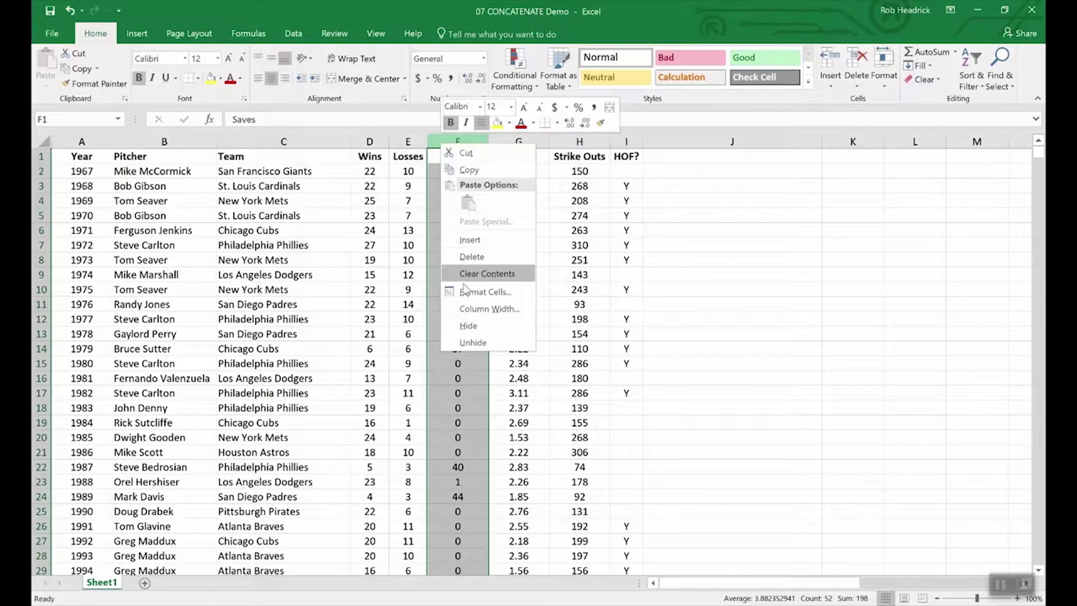
pyautogui.press('Escape')
# Step: Insert a blank column before Saves and give F1 the header 'W-L'
pyautogui.hotkey('ctrl', 'shift', '=')
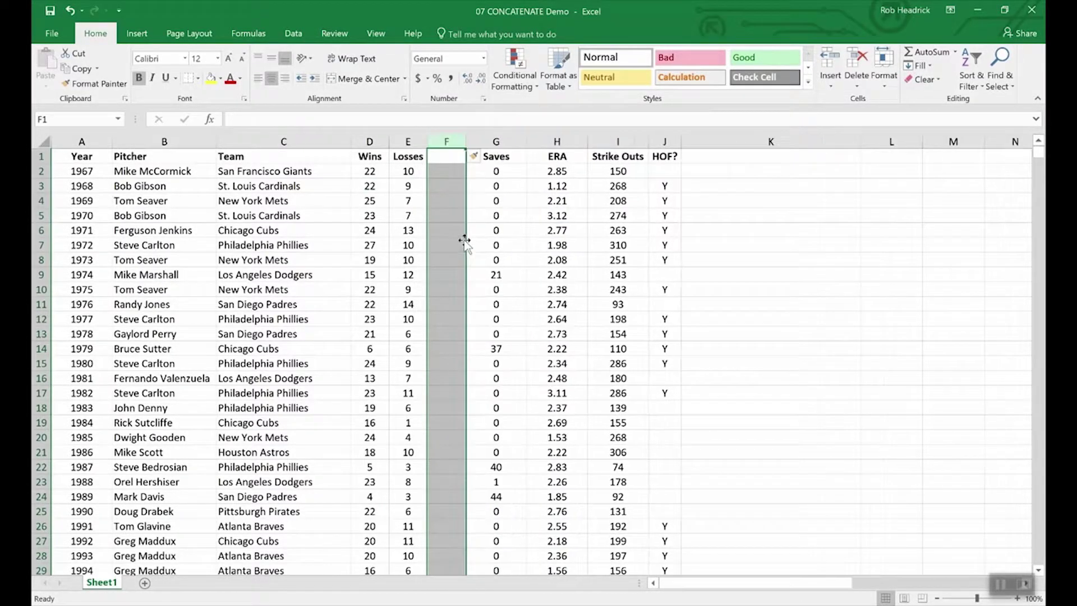
pyautogui.click(448, 155)
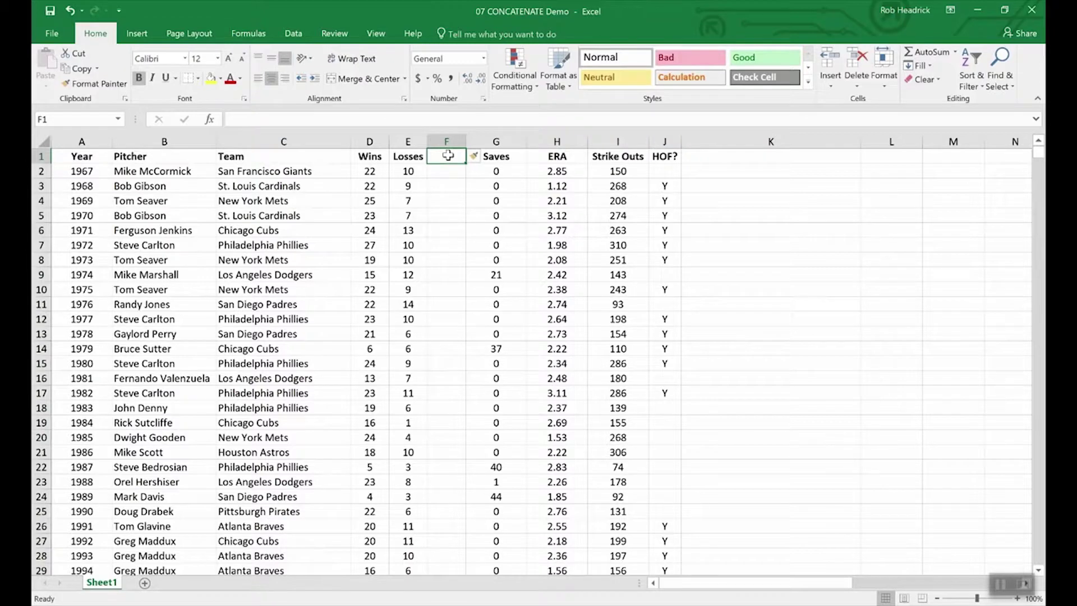
pyautogui.write('W-L')
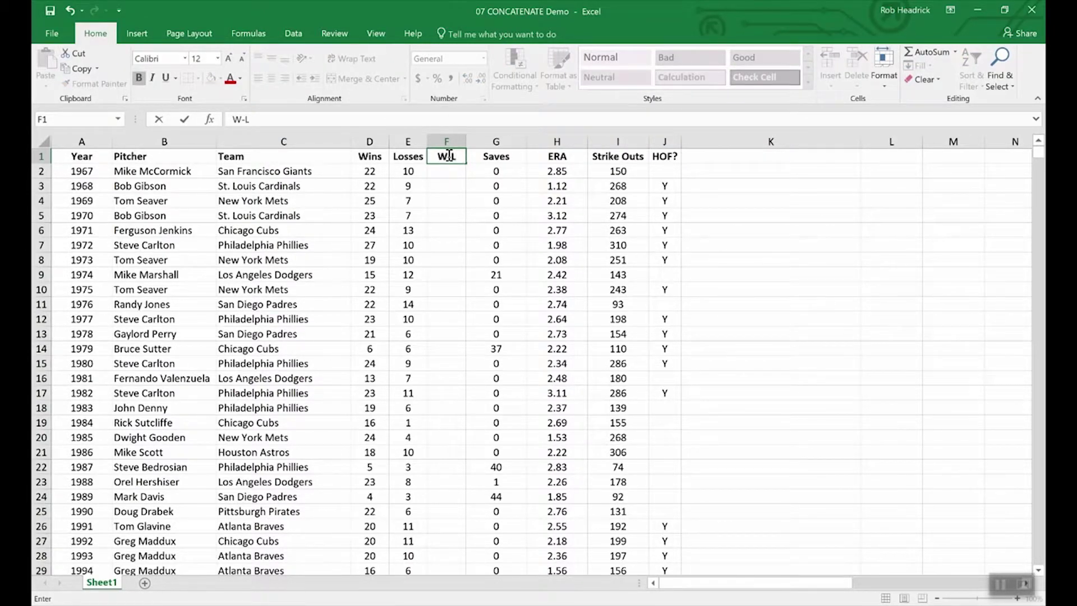
pyautogui.press('Return')
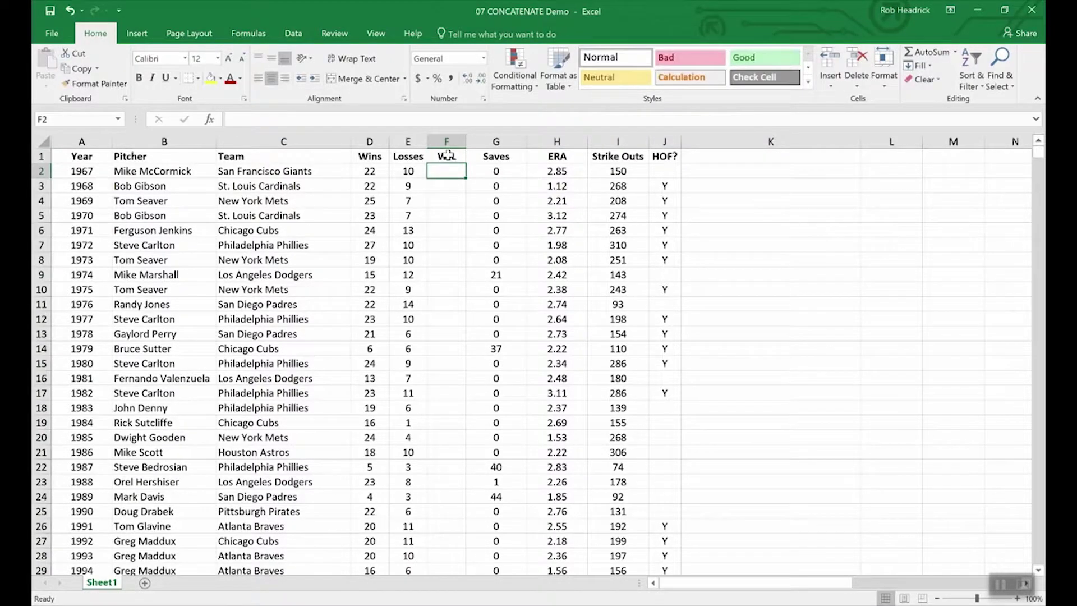
# Step: Enter a CONCATENATE formula in F2 joining Wins D2 and Losses E2
pyautogui.write('=co')
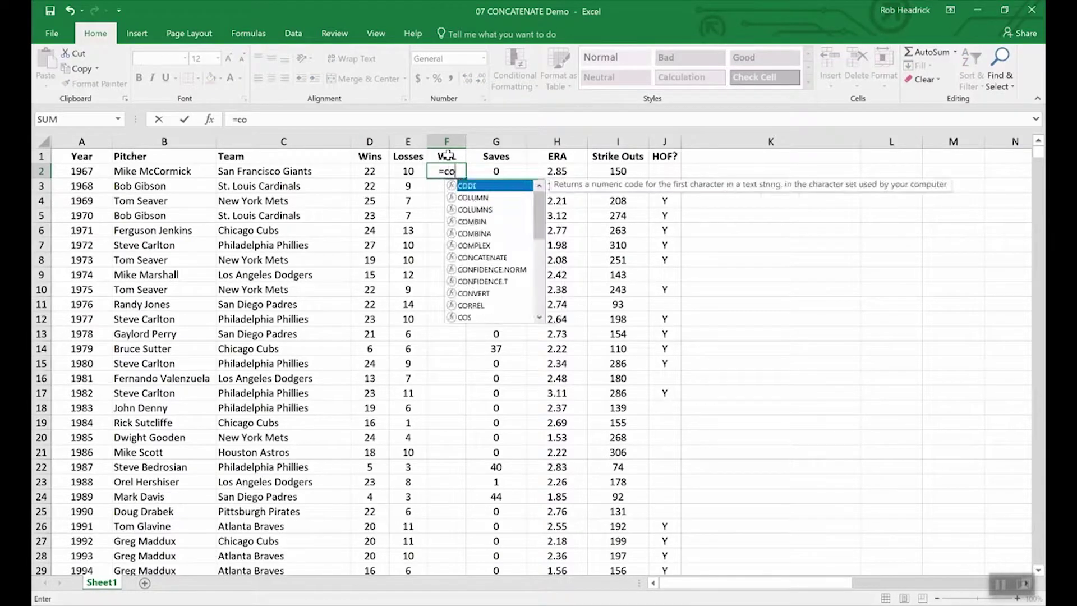
pyautogui.write('nc')
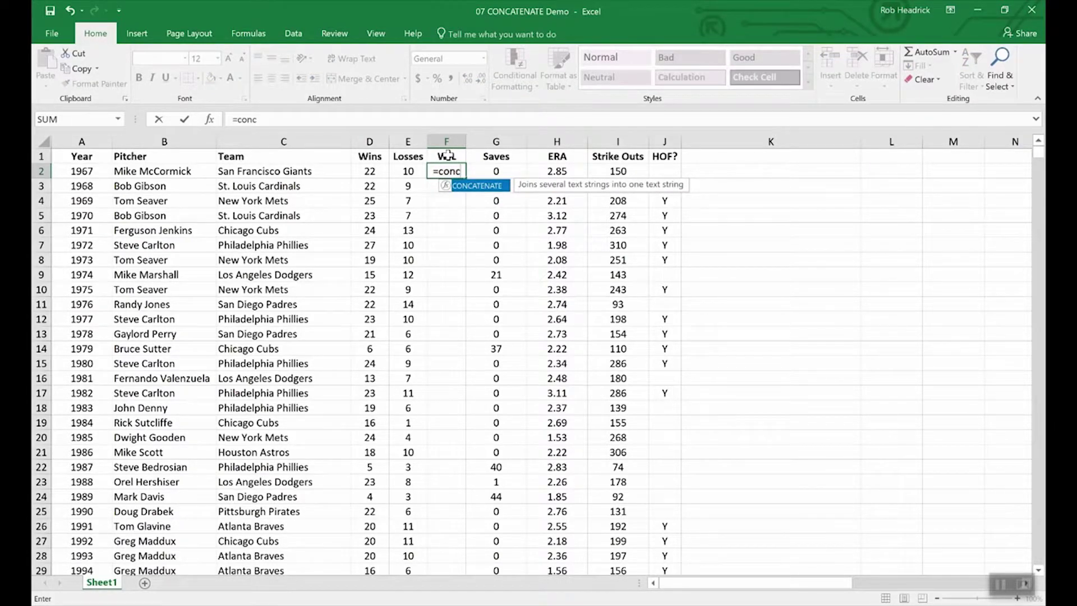
pyautogui.doubleClick(483, 189)
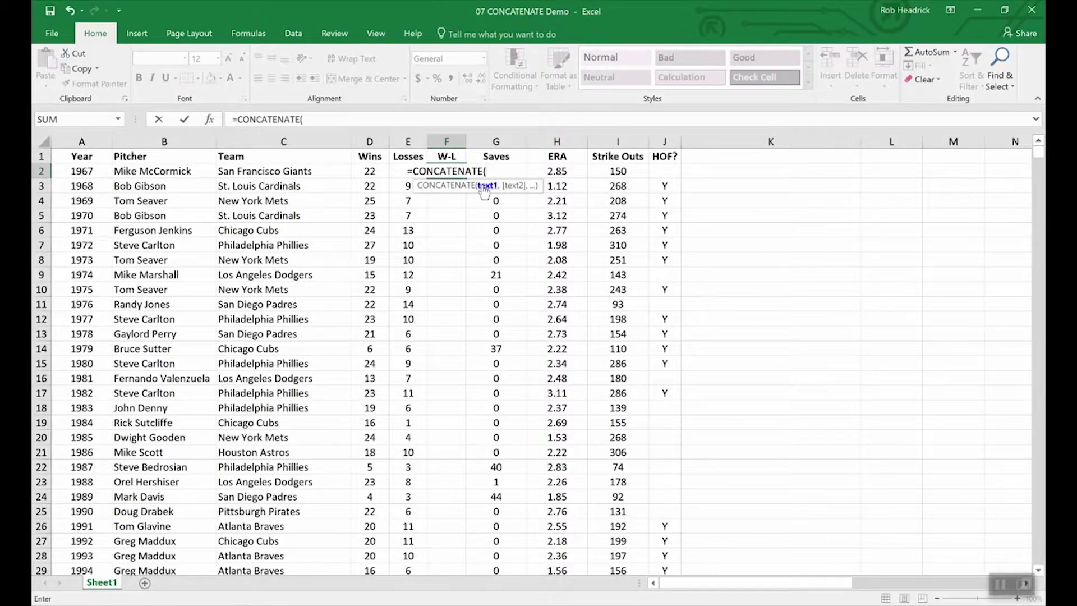
pyautogui.click(369, 173)
pyautogui.write(',')
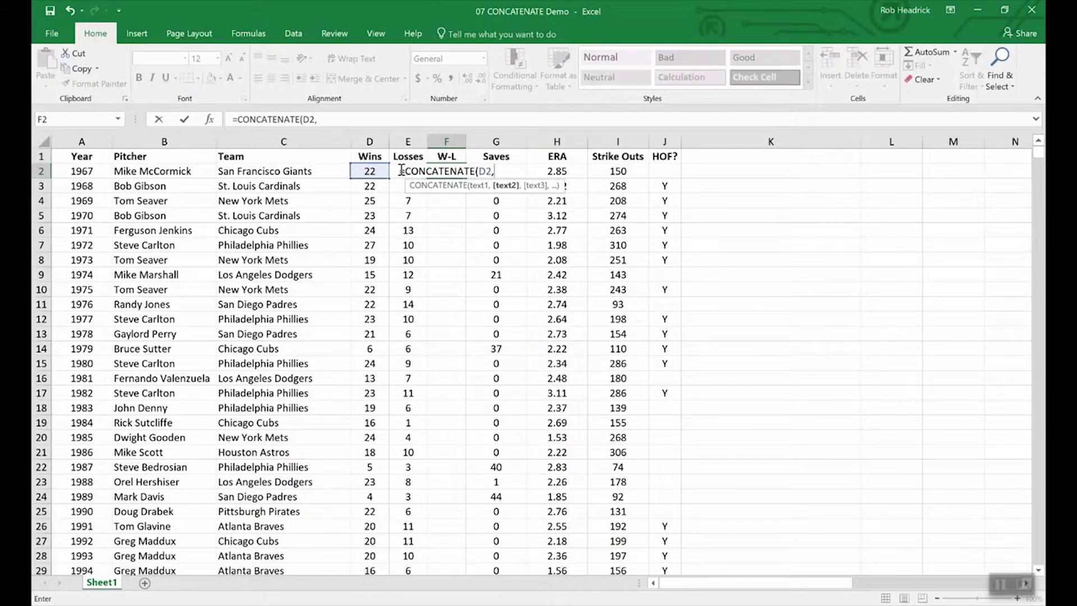
pyautogui.write('e2')
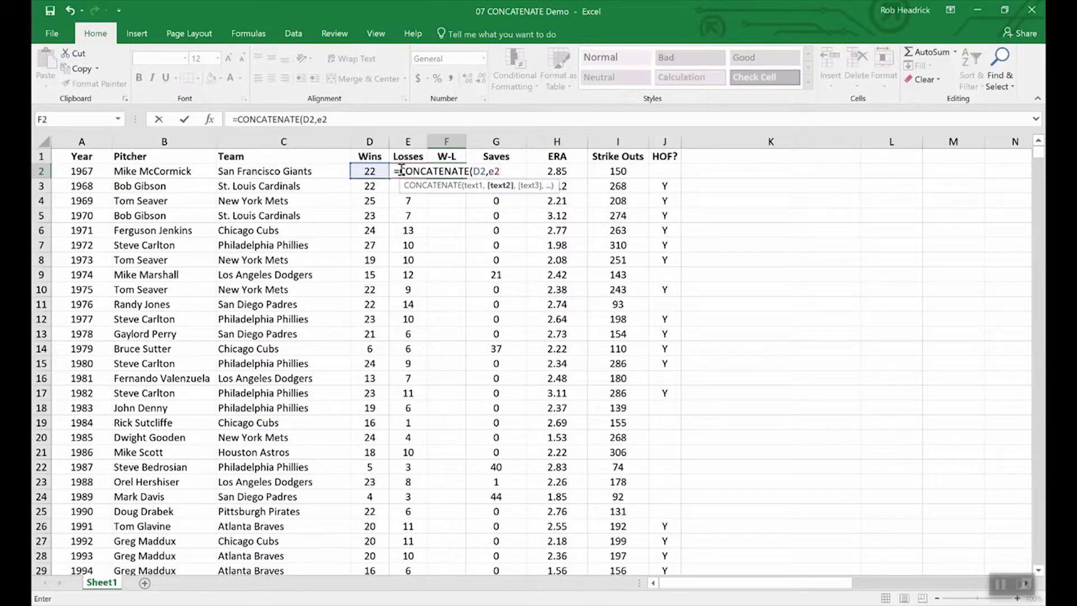
pyautogui.write(')')
pyautogui.press('Return')
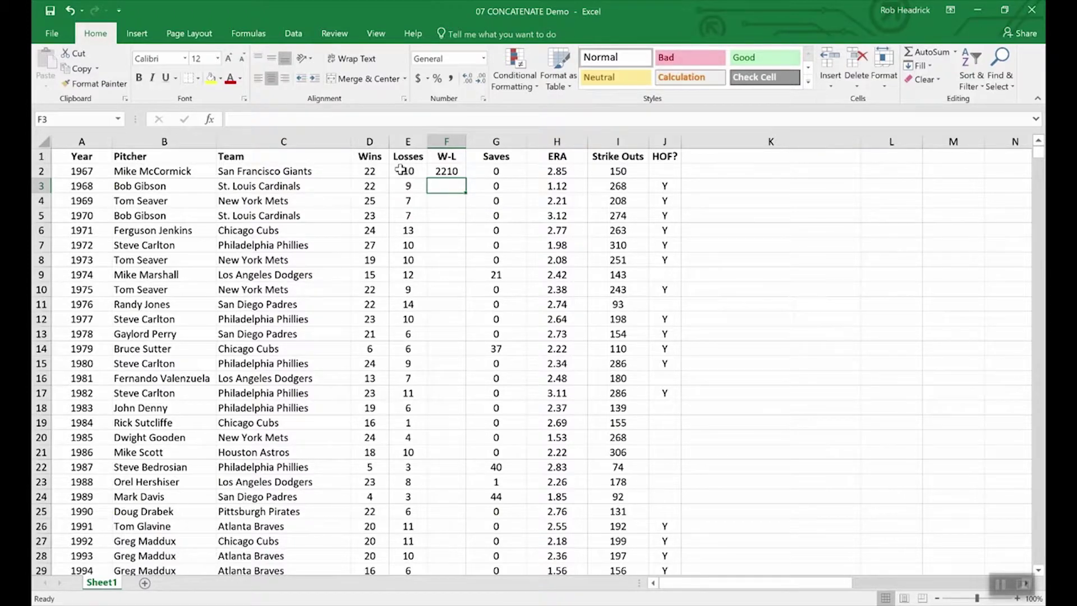
# Step: Edit F2 to =CONCATENATE(D2,"-",E2) and fill it down to row 11
pyautogui.click(447, 171)
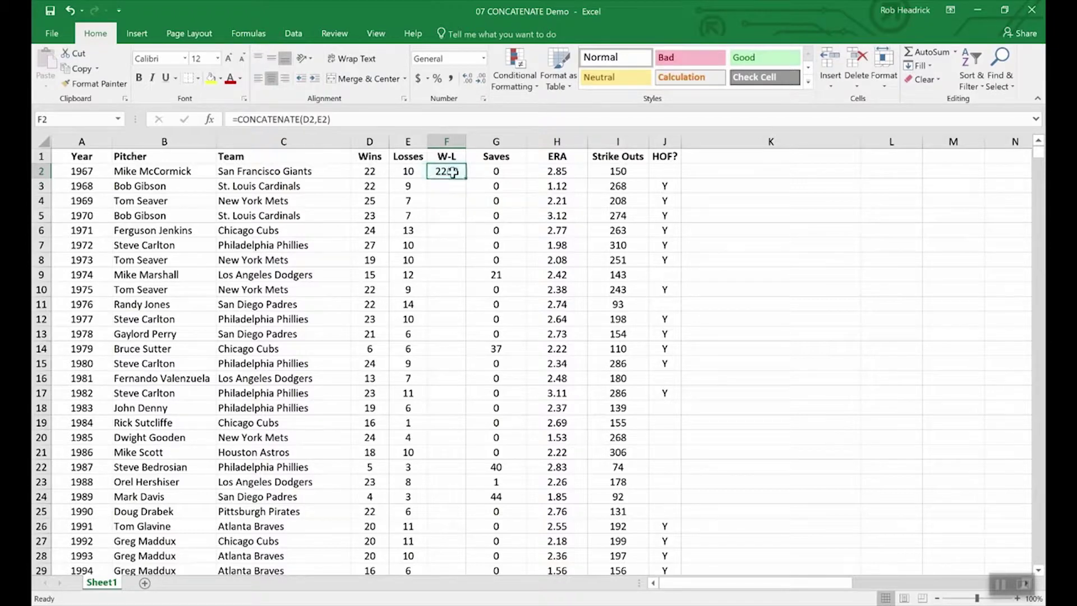
pyautogui.click(318, 120)
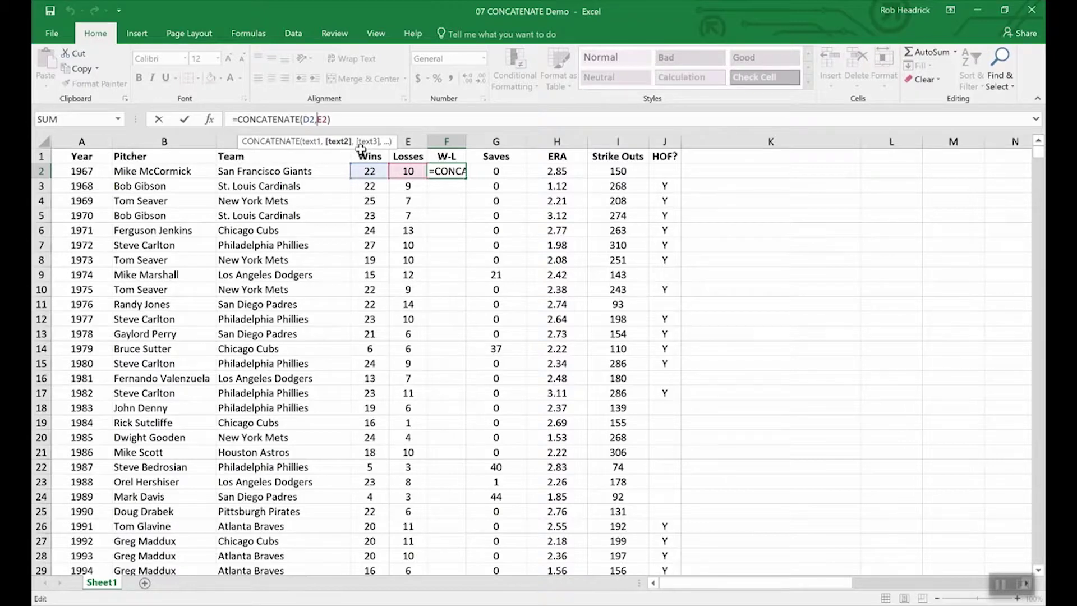
pyautogui.write('"-"')
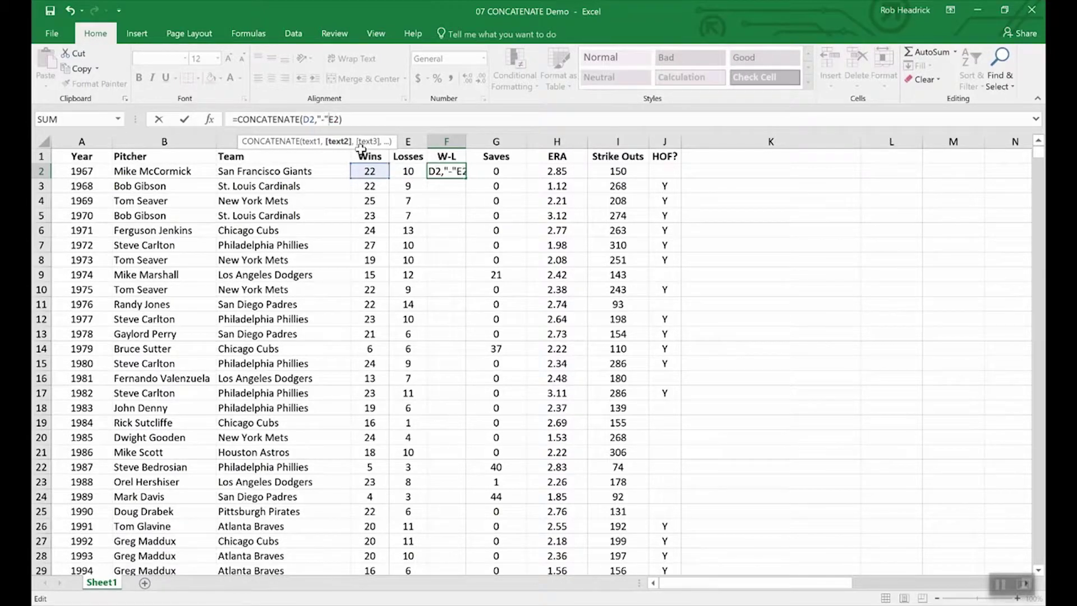
pyautogui.write(',')
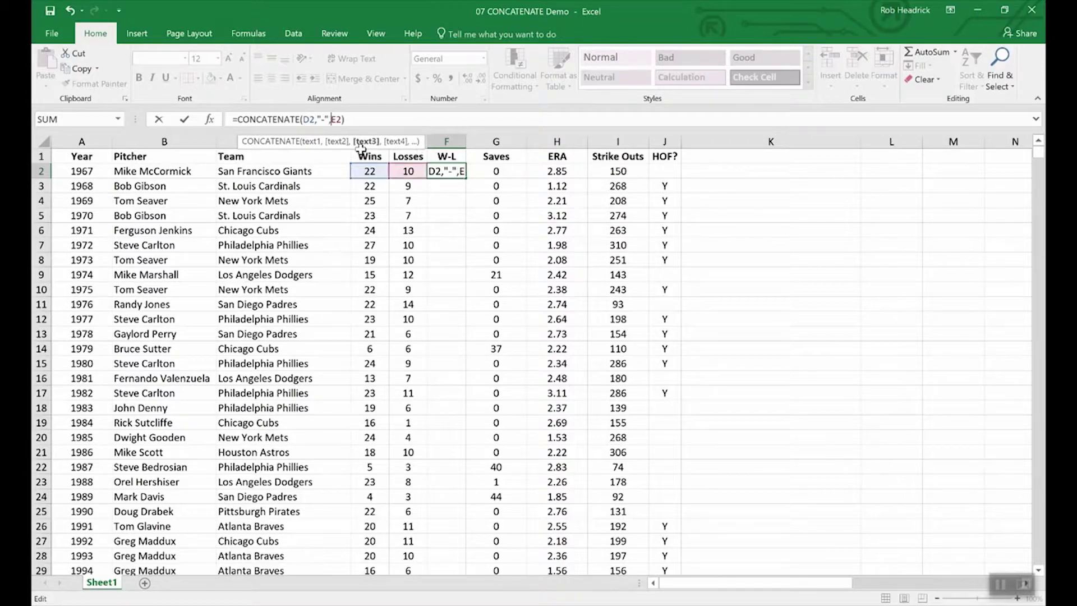
pyautogui.press('Return')
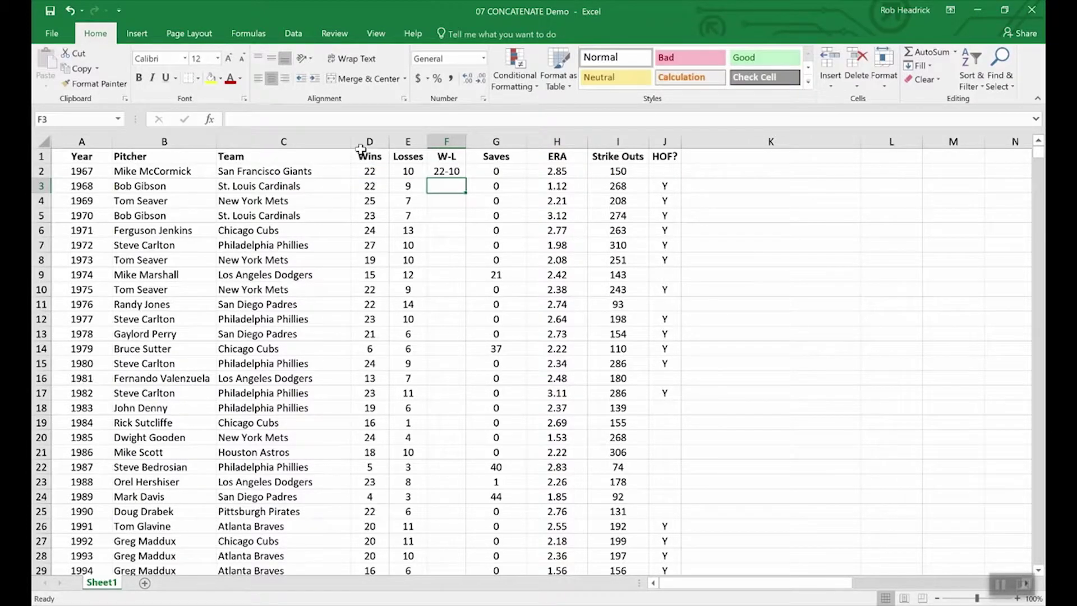
pyautogui.click(440, 171)
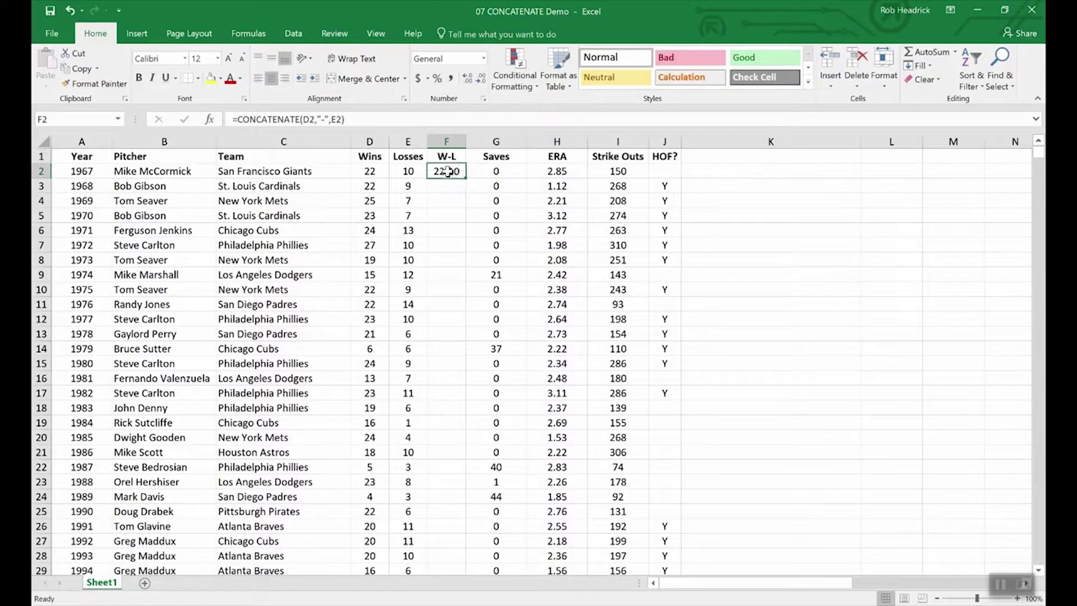
pyautogui.moveTo(464, 180); pyautogui.dragTo(457, 307)
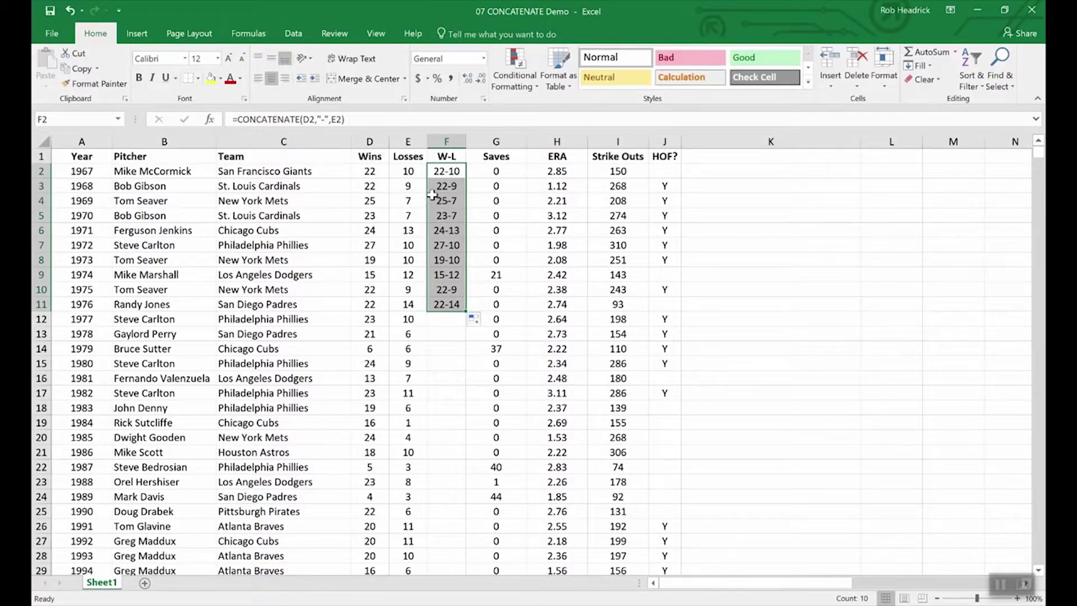
# Step: Select the entire Wins column D
pyautogui.click(370, 155)
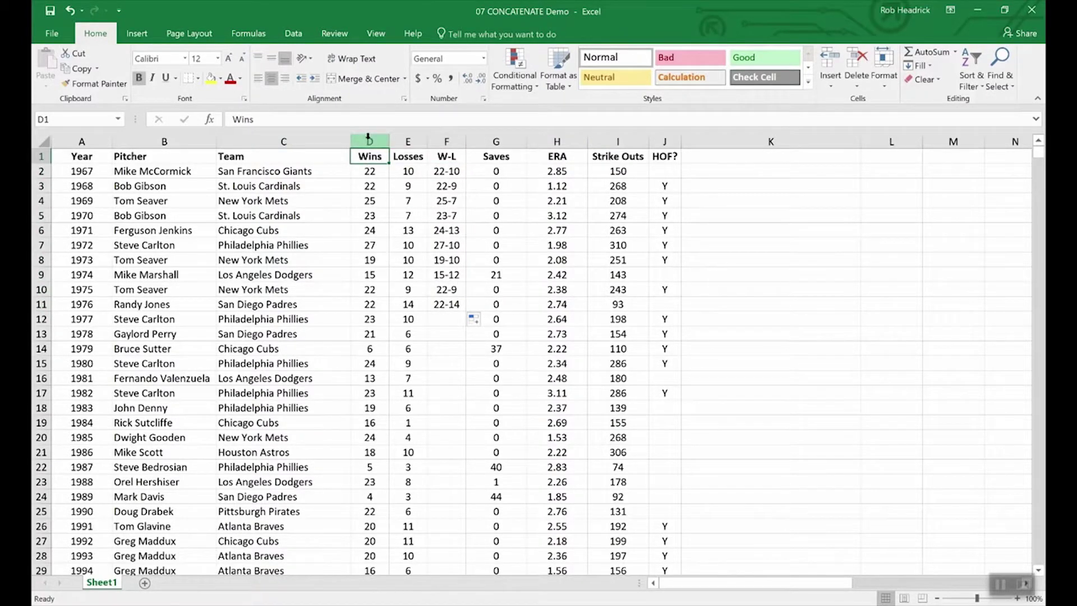
pyautogui.click(370, 141)
pyautogui.moveTo(383, 140); pyautogui.dragTo(404, 141)
pyautogui.rightClick(405, 141)
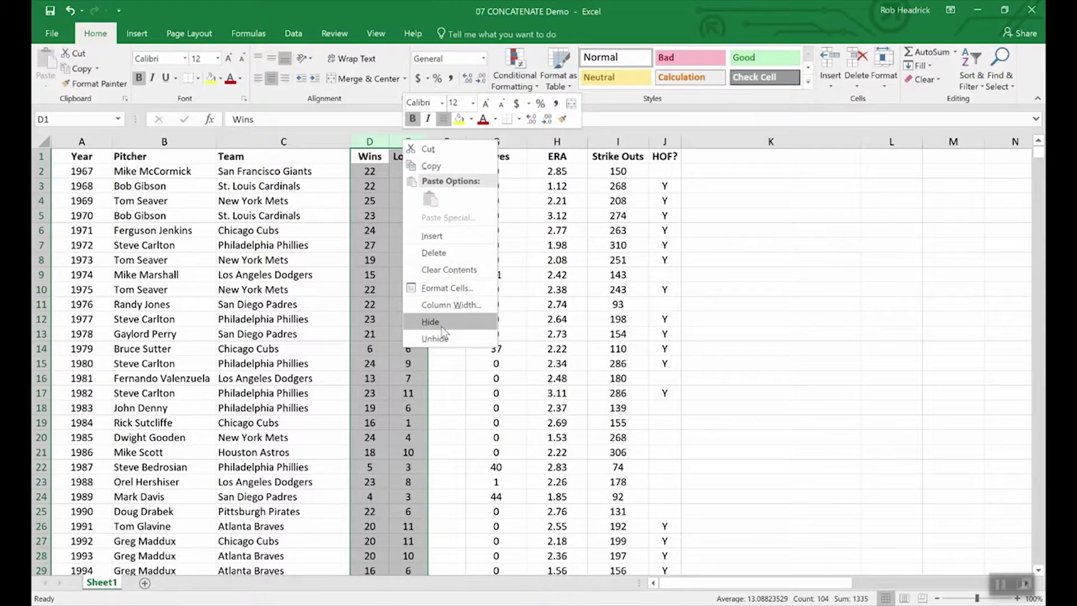
pyautogui.click(438, 385)
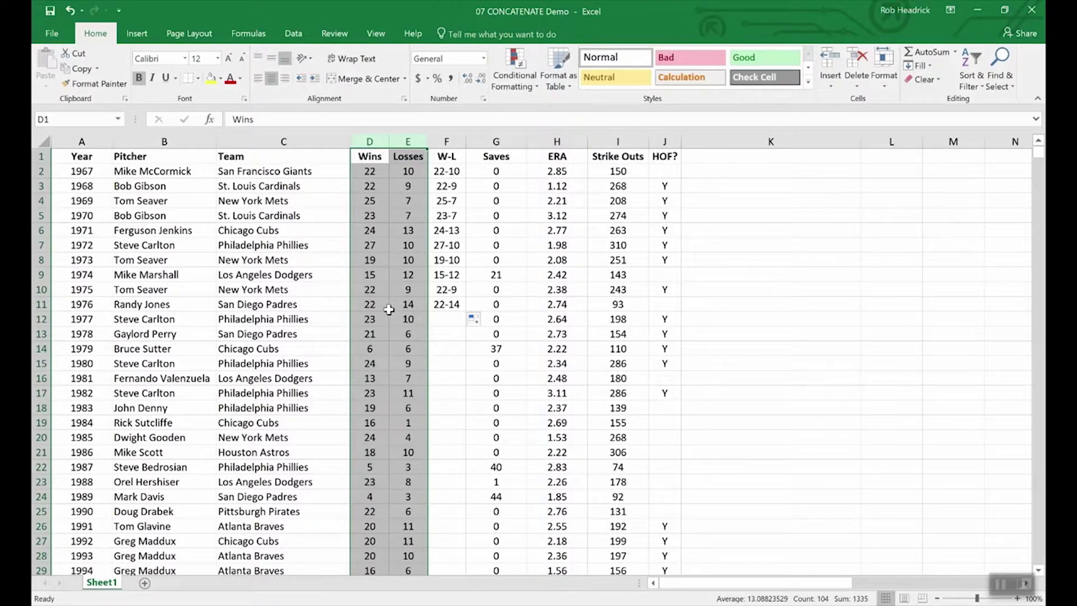
pyautogui.click(390, 309)
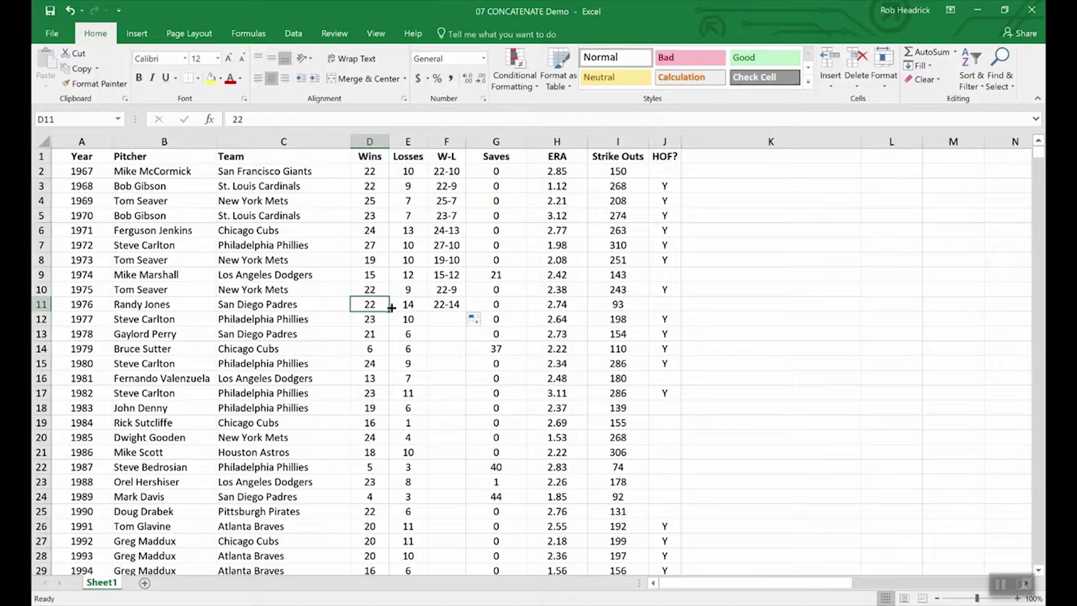
# Step: Insert a blank column G before Saves and copy the W-L results F2:F11
pyautogui.click(485, 140)
pyautogui.rightClick(484, 140)
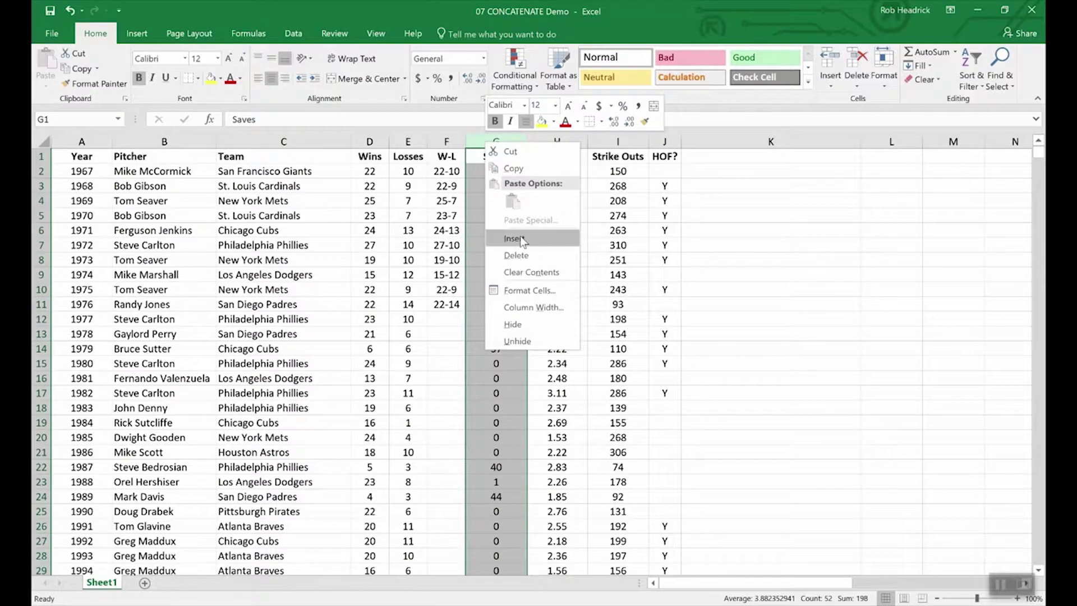
pyautogui.click(520, 236)
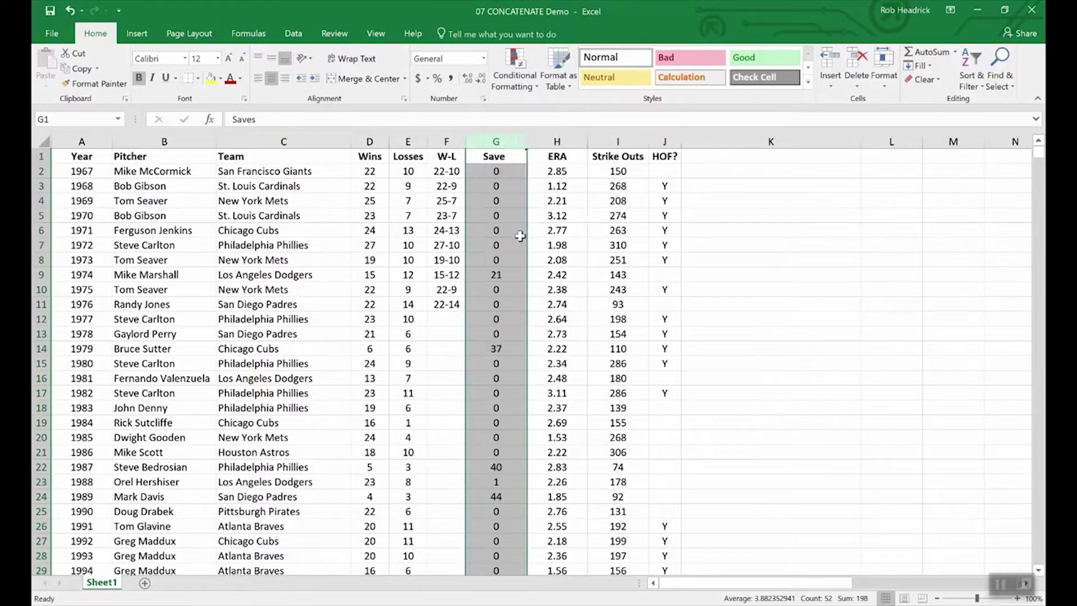
pyautogui.click(481, 156)
pyautogui.moveTo(446, 171); pyautogui.dragTo(446, 305)
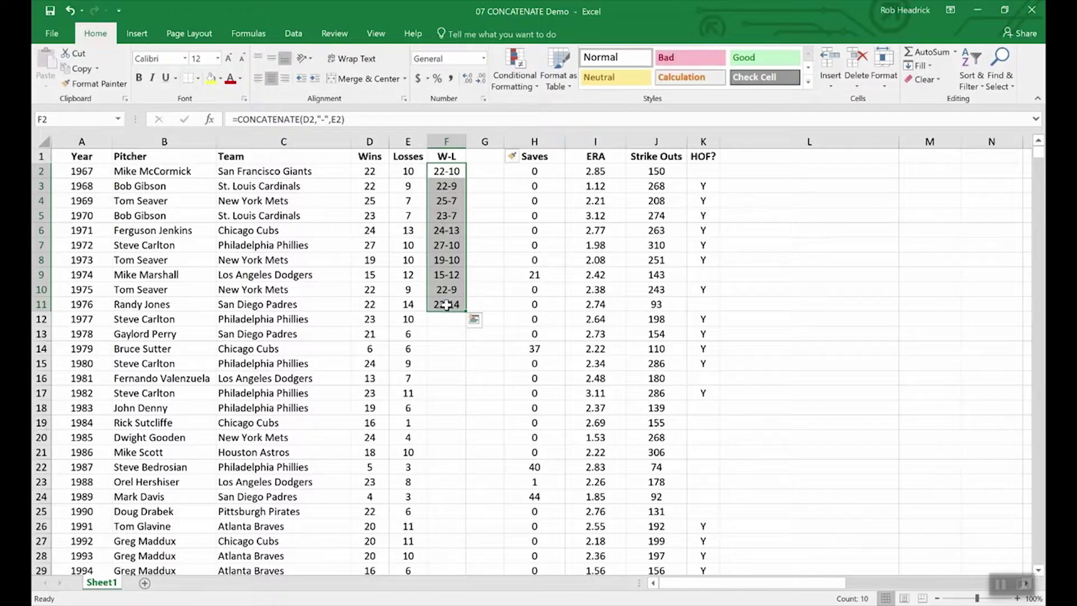
pyautogui.hotkey('ctrl', 'c')
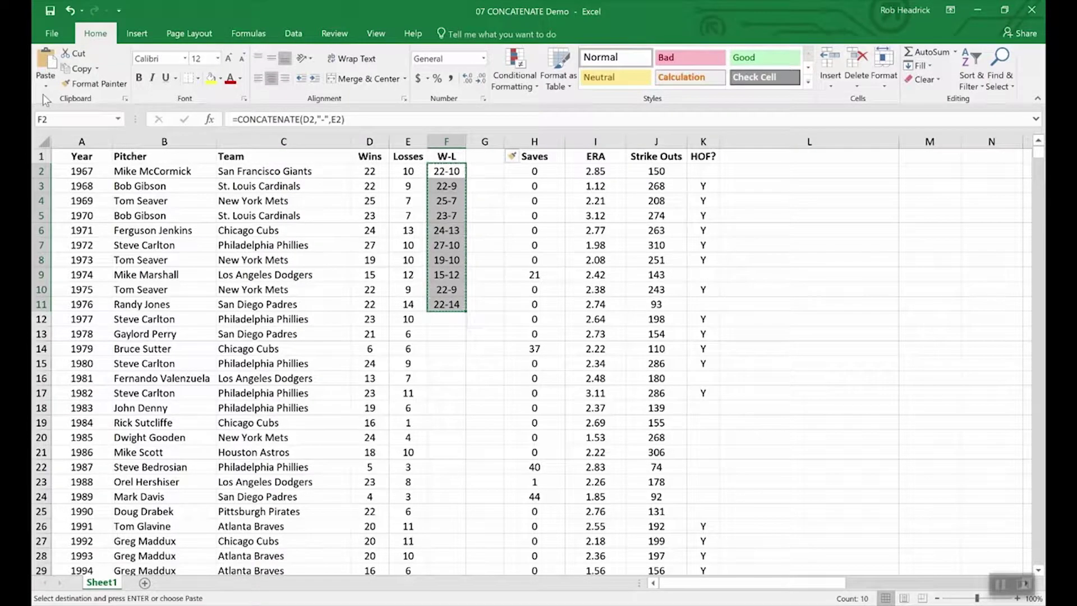
# Step: Paste the W-L results into G2:G11 as plain values and check F5's formula
pyautogui.click(47, 89)
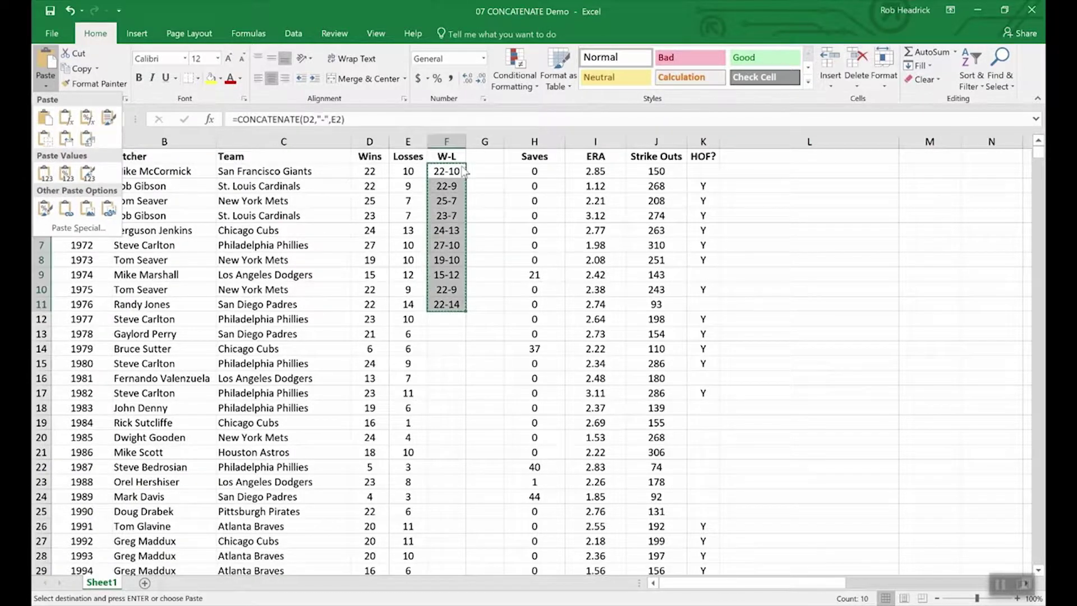
pyautogui.click(485, 166)
pyautogui.moveTo(485, 171); pyautogui.dragTo(490, 306)
pyautogui.click(46, 84)
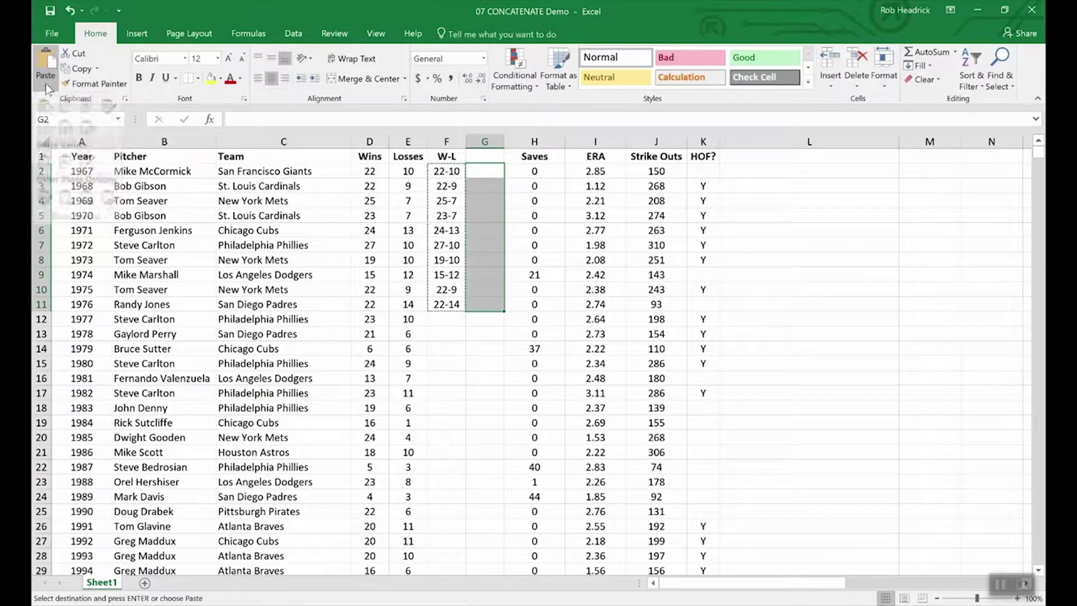
pyautogui.click(45, 174)
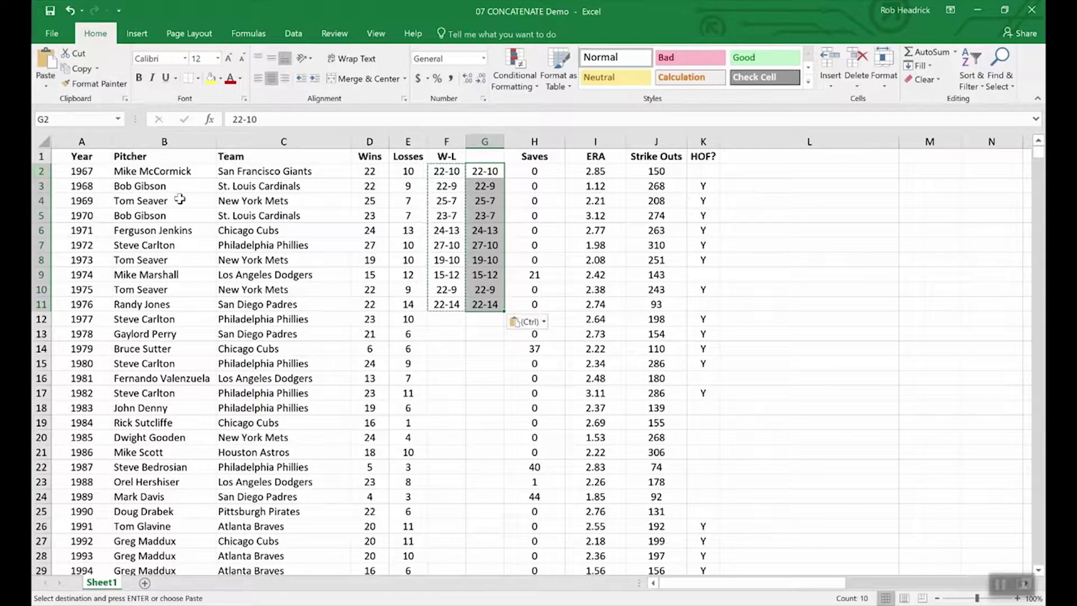
pyautogui.click(480, 337)
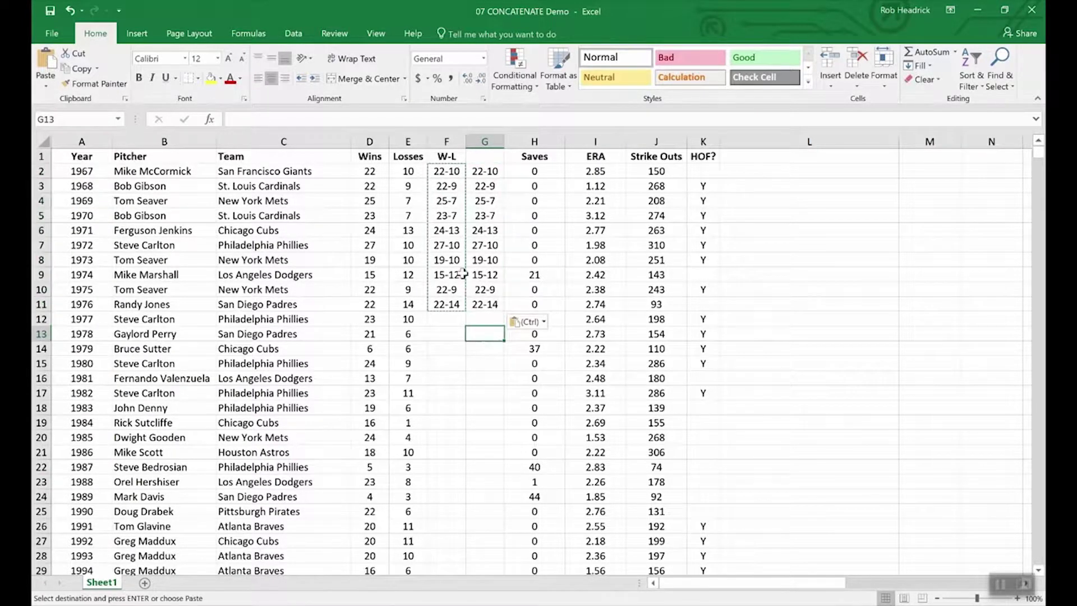
pyautogui.click(438, 212)
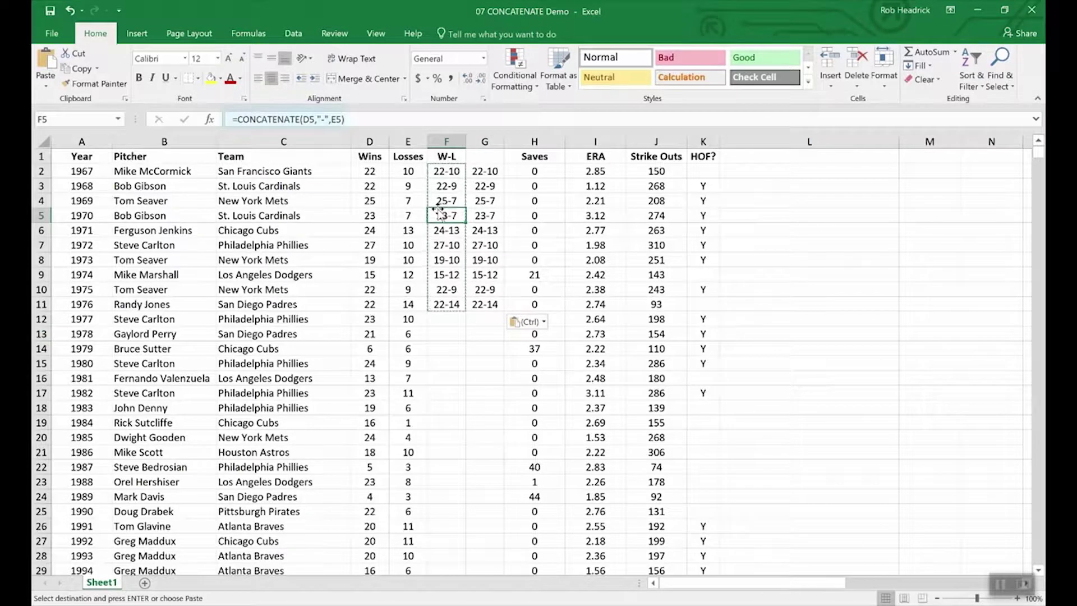
# Step: Compare G5's plain value 23-7 and review the Losses values in rows 12–13
pyautogui.click(485, 220)
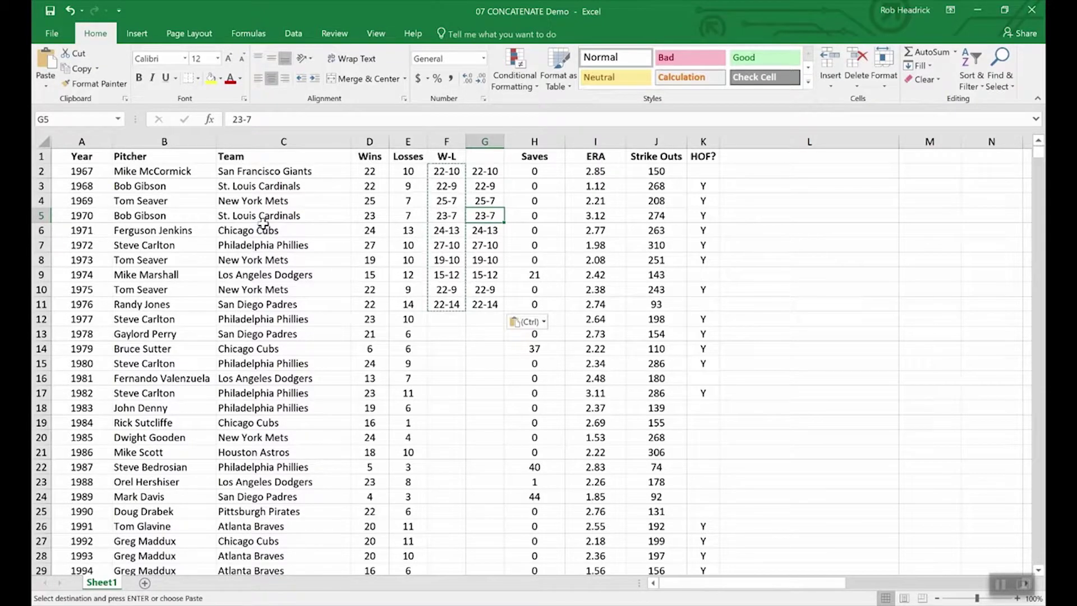
pyautogui.click(369, 347)
pyautogui.click(369, 335)
pyautogui.click(415, 334)
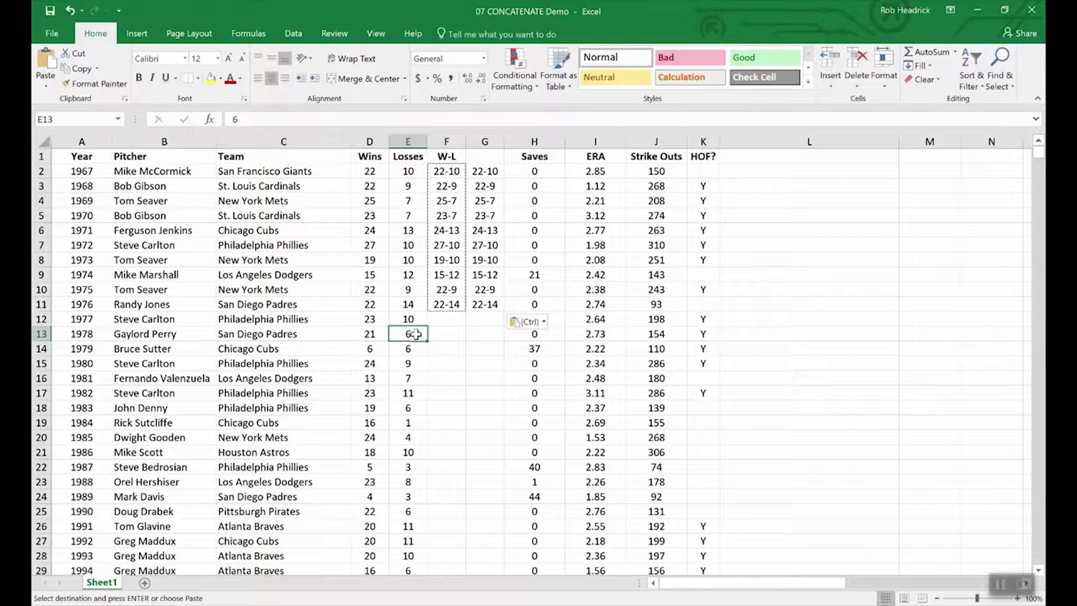
pyautogui.click(414, 319)
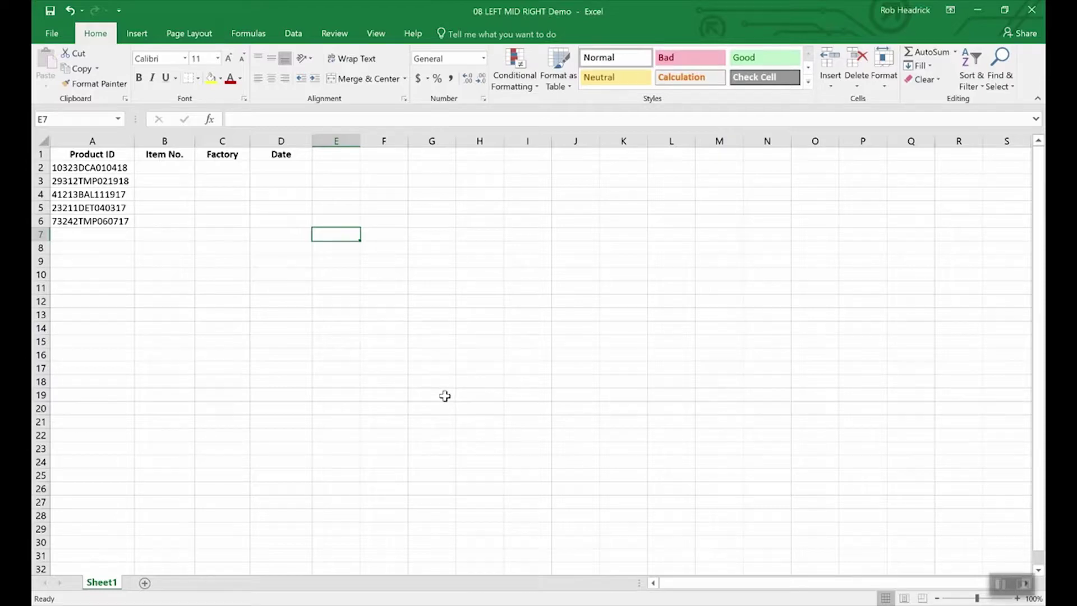
pyautogui.click(112, 170)
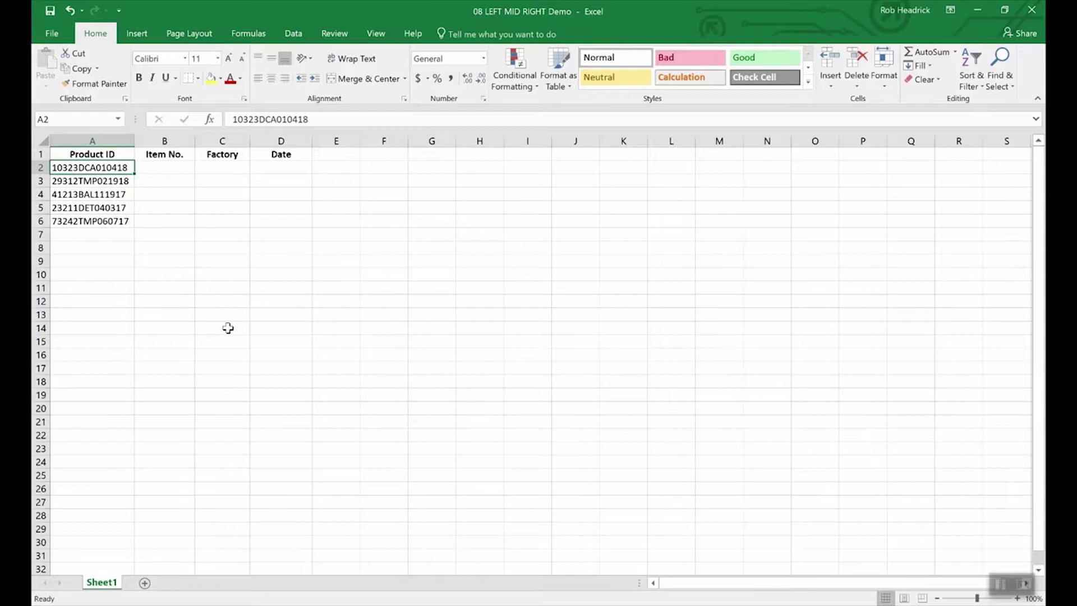
pyautogui.click(284, 169)
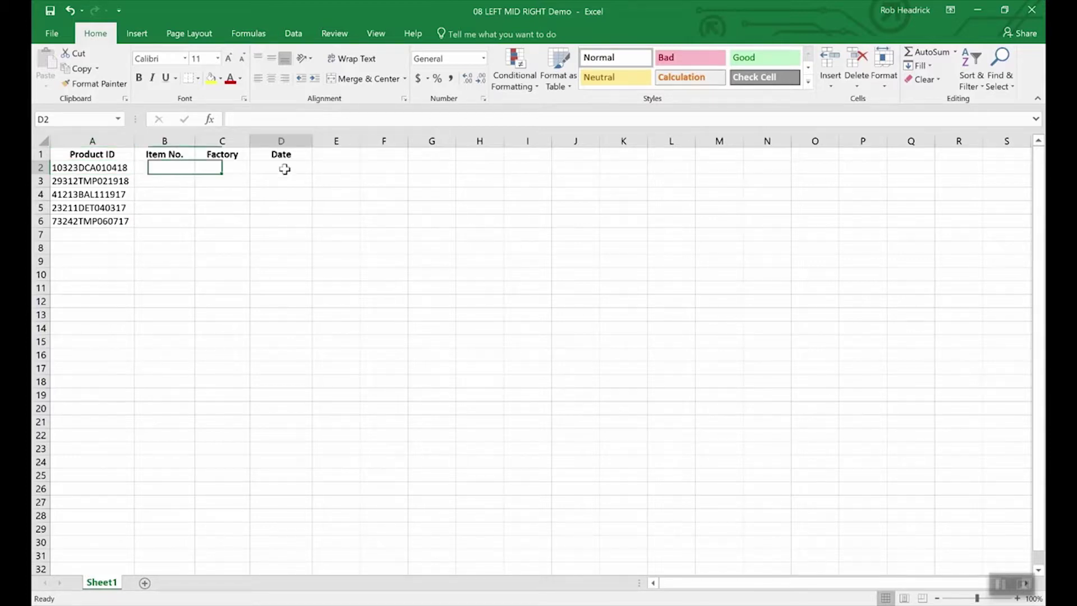
# Step: Enter =RIGHT(A2,6) in D2 to extract the date code 010418
pyautogui.write('=right')
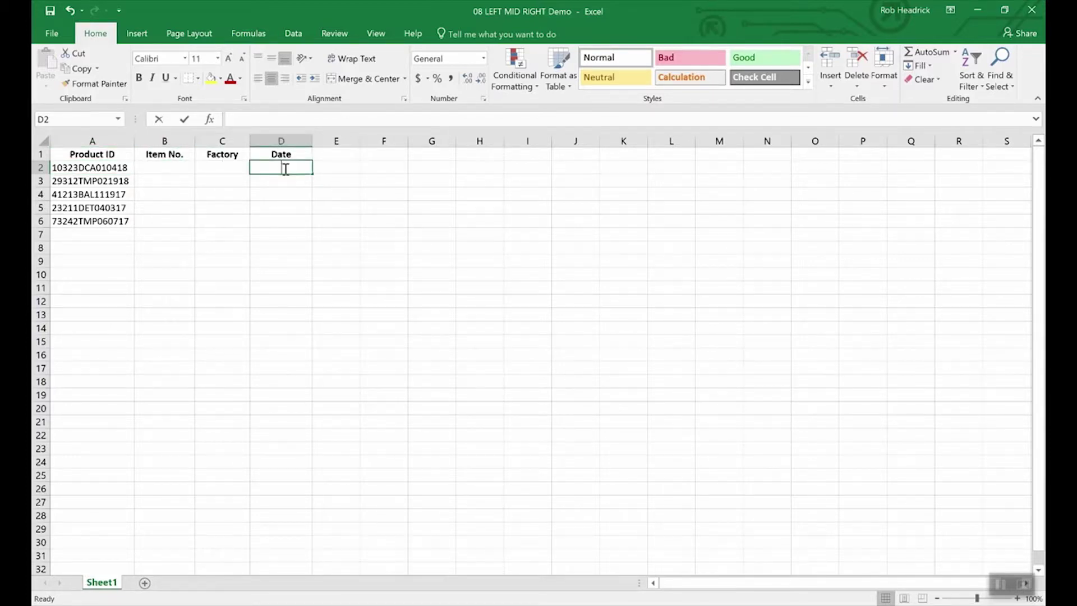
pyautogui.write('(a2')
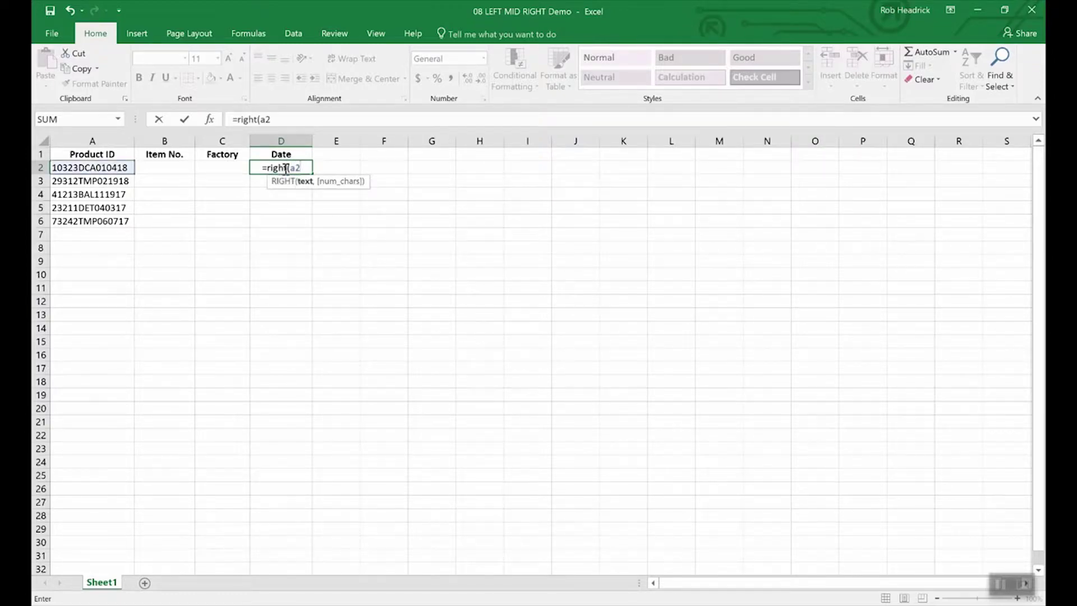
pyautogui.write(',')
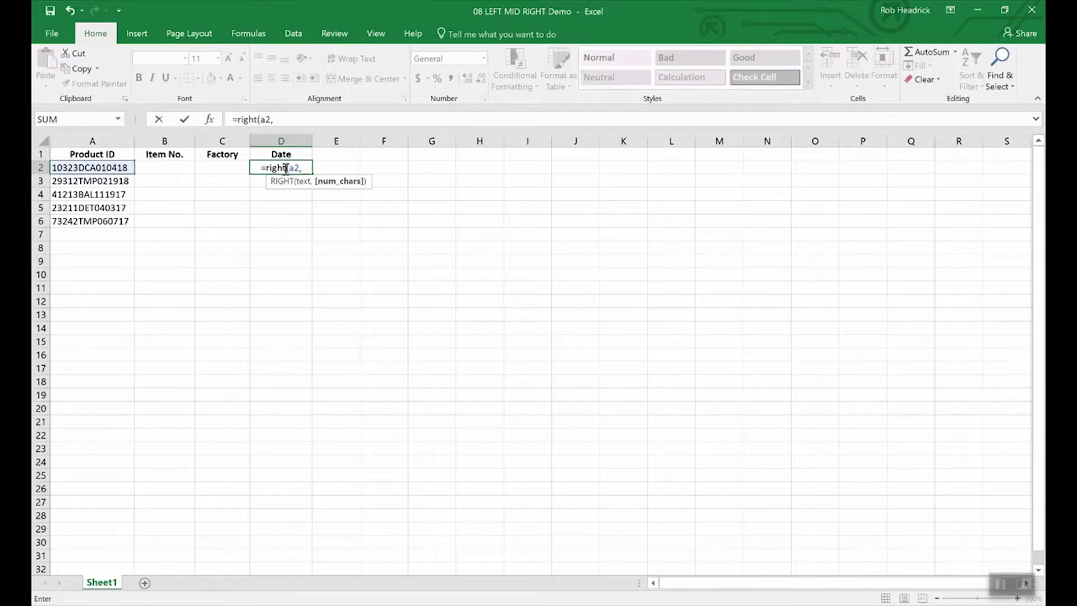
pyautogui.write('6')
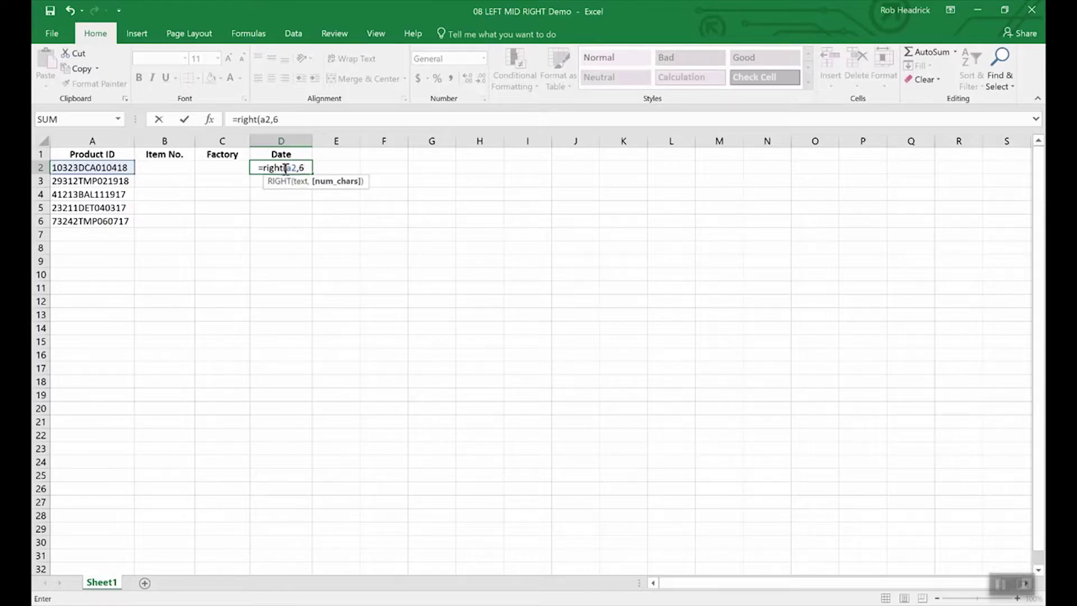
pyautogui.press('Return')
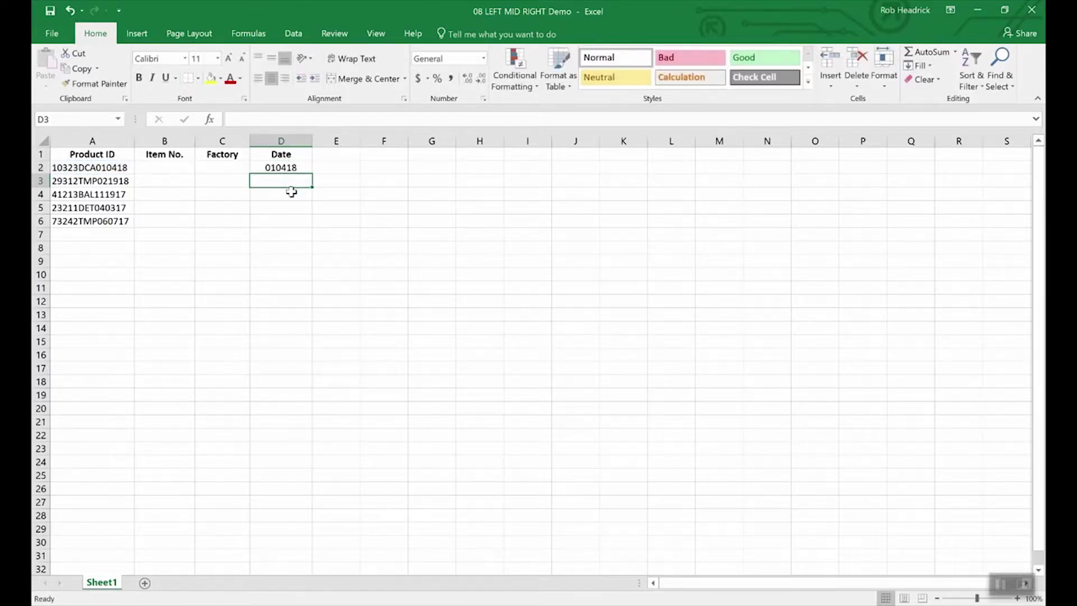
pyautogui.click(286, 167)
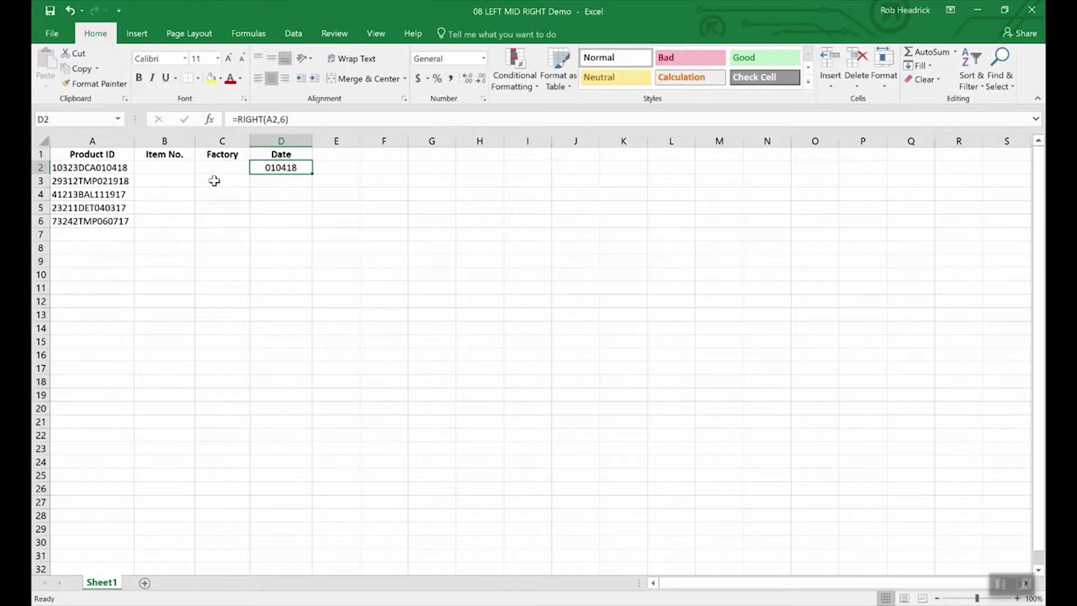
pyautogui.click(170, 169)
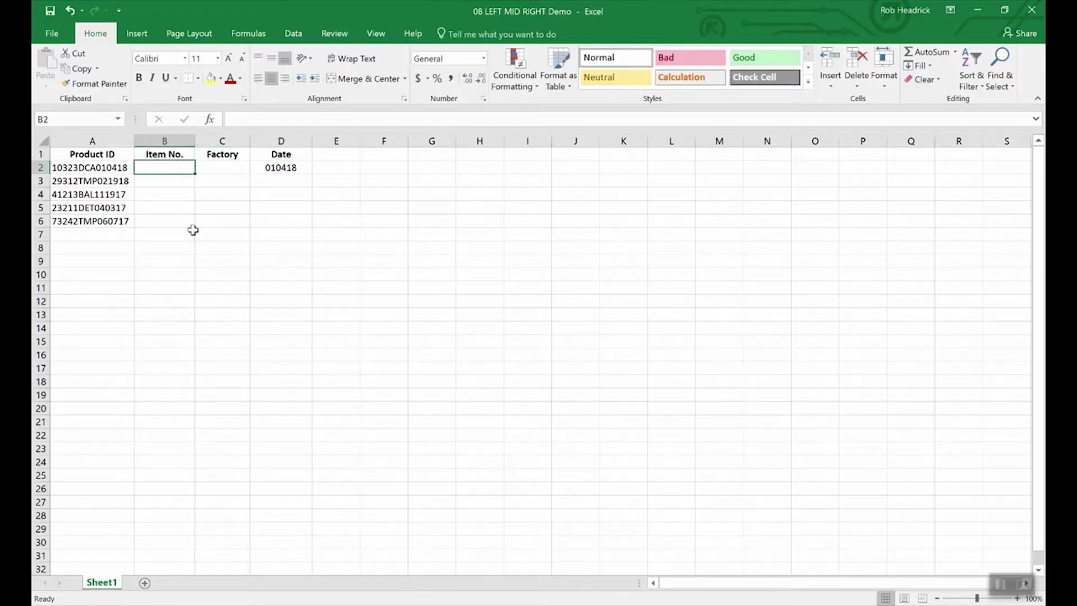
# Step: Enter =LEFT(A2,5) in B2 to return item number 10323
pyautogui.write('=')
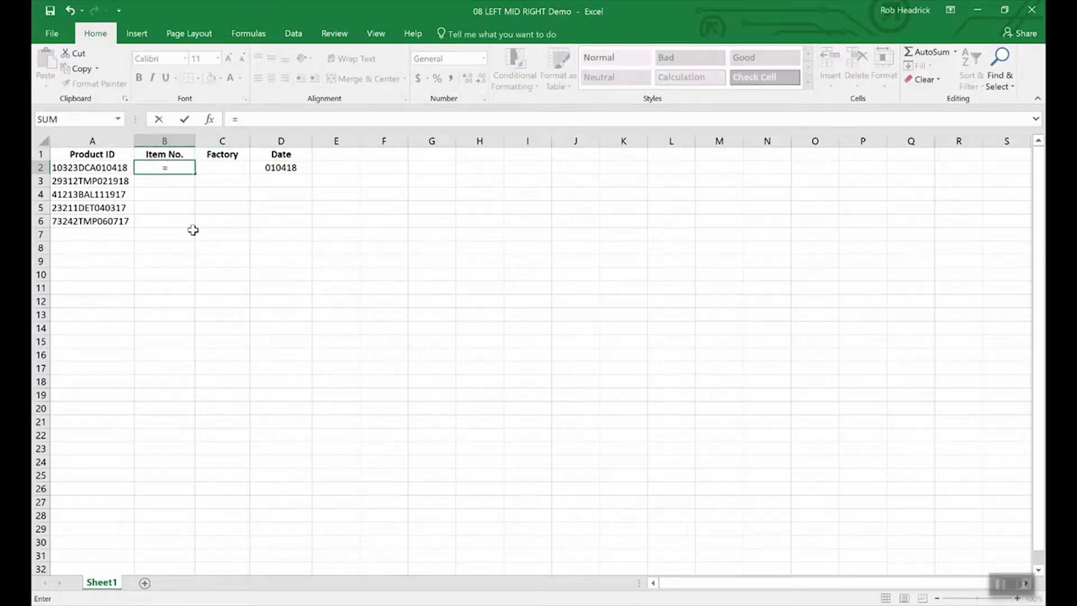
pyautogui.write('left')
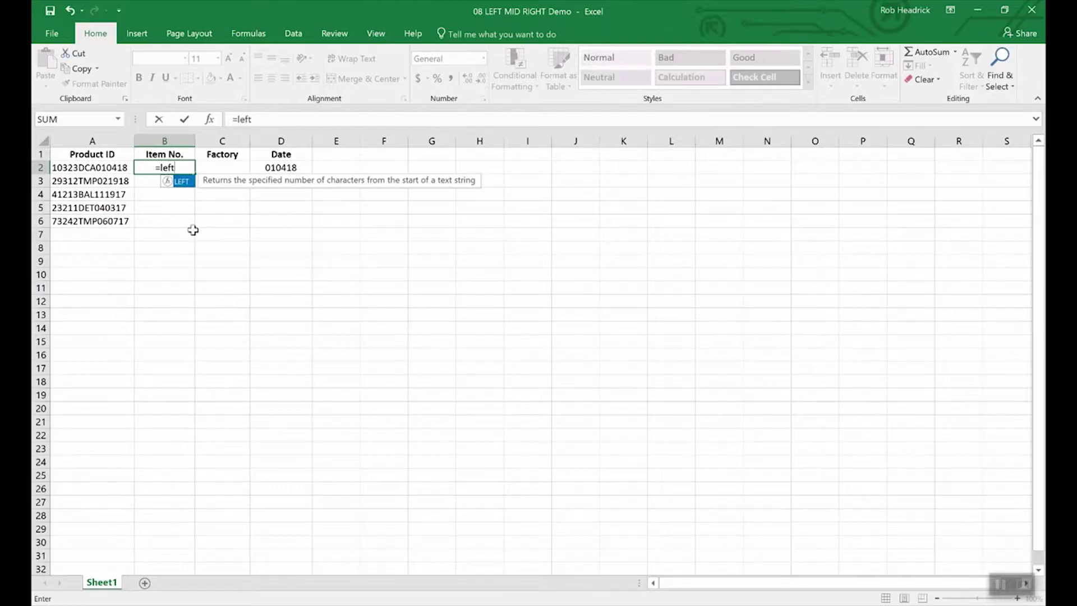
pyautogui.write('(a')
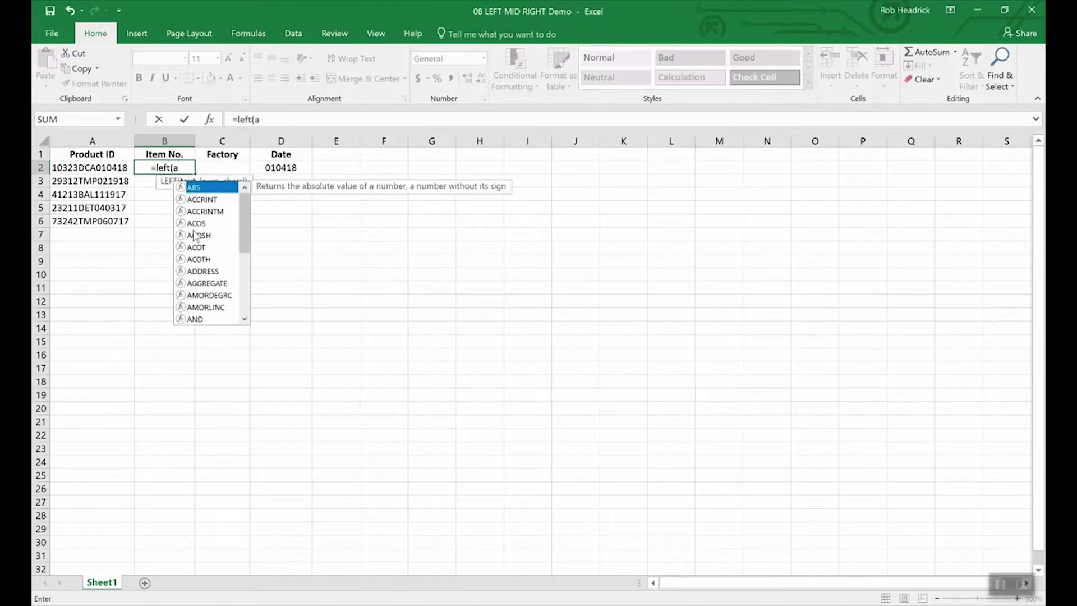
pyautogui.write('2,')
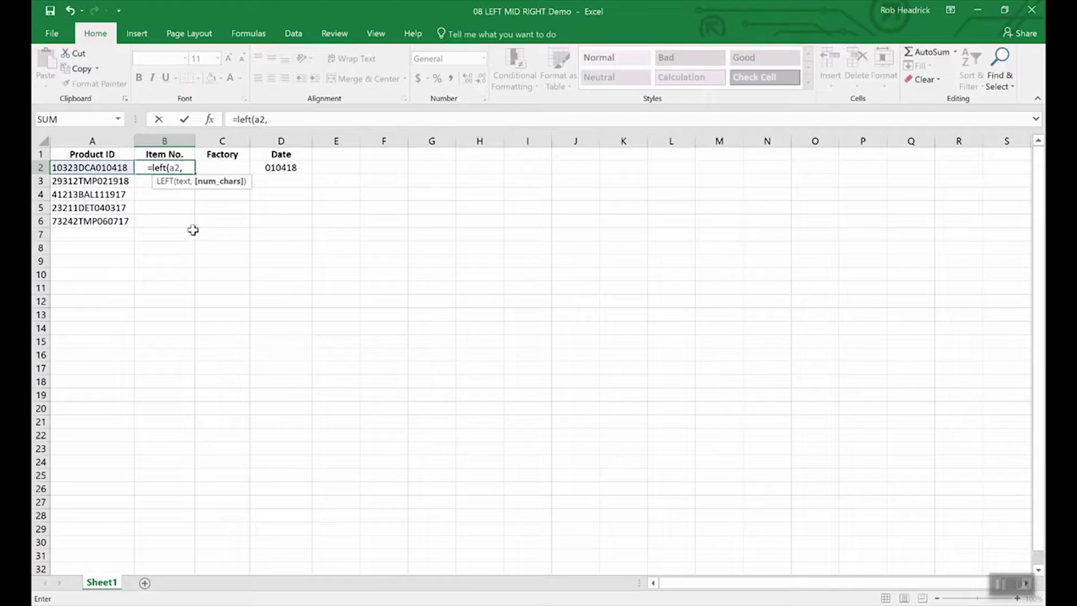
pyautogui.write('5')
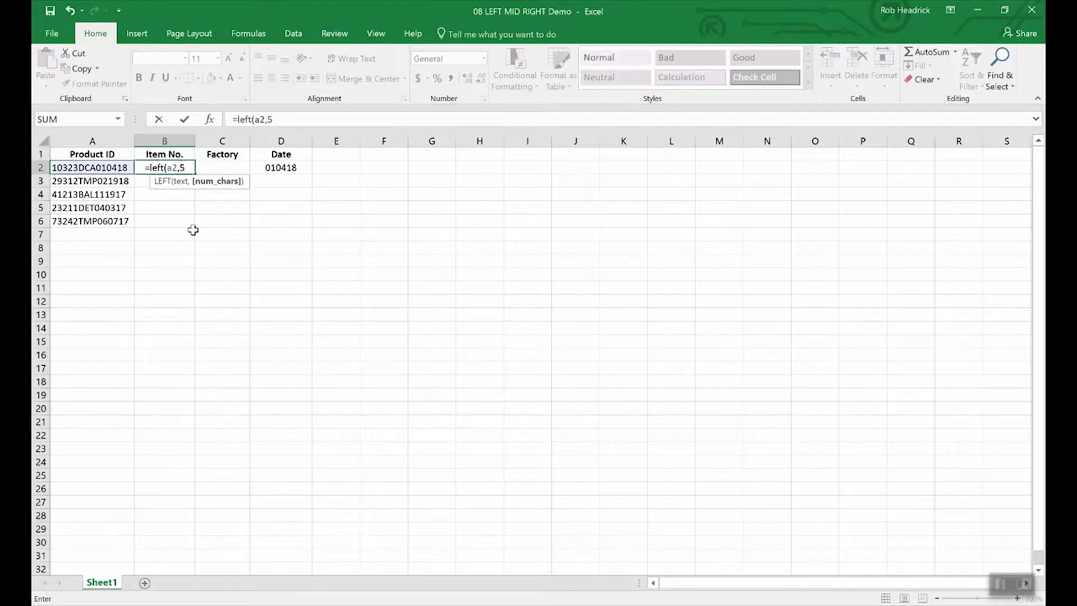
pyautogui.write(')')
pyautogui.press('Return')
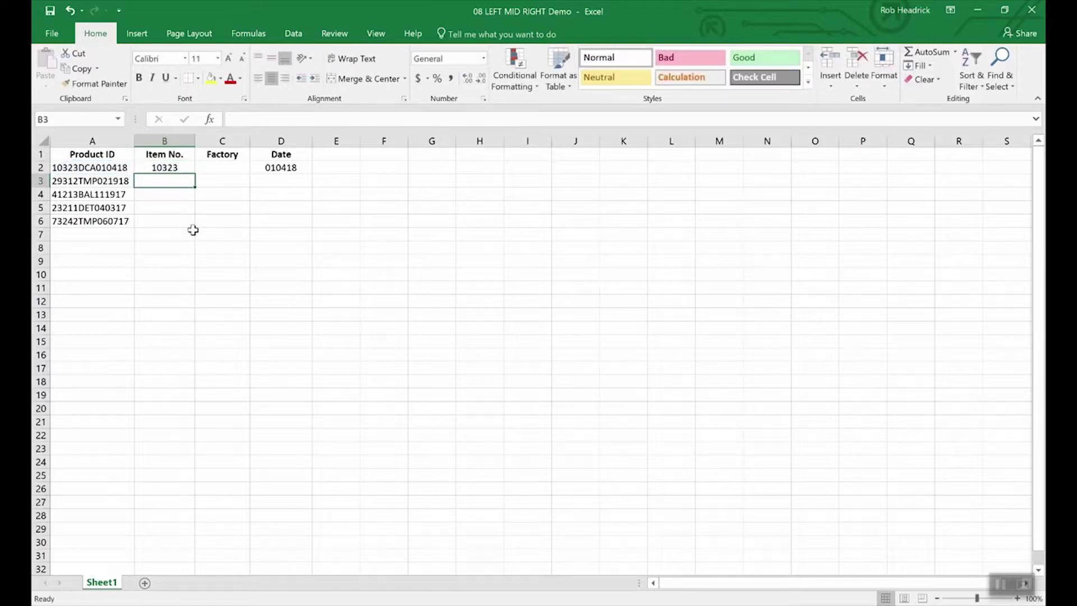
pyautogui.press('Up')
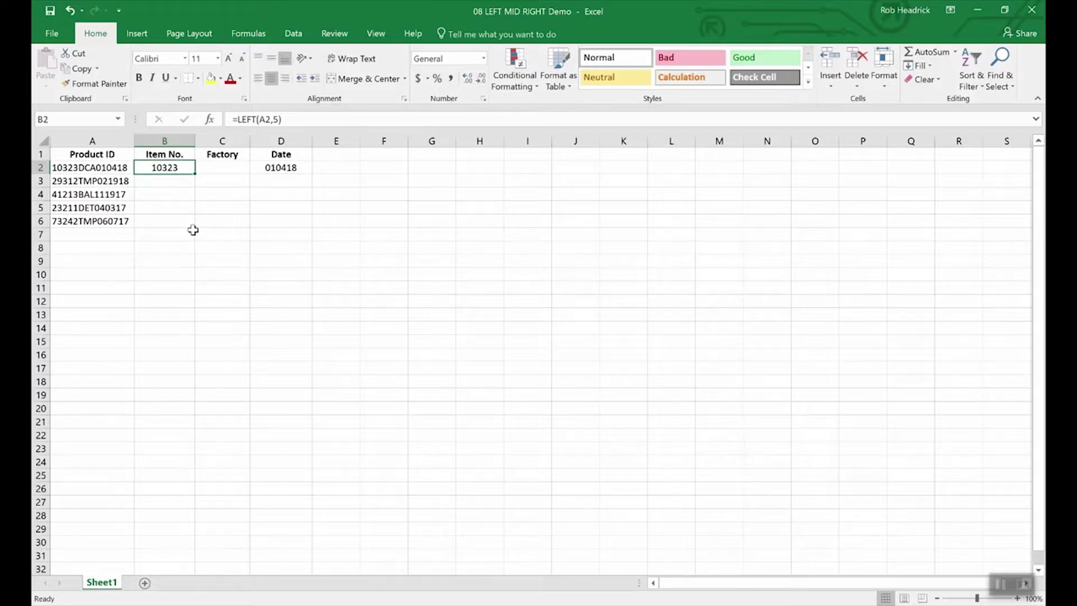
pyautogui.press('Right')
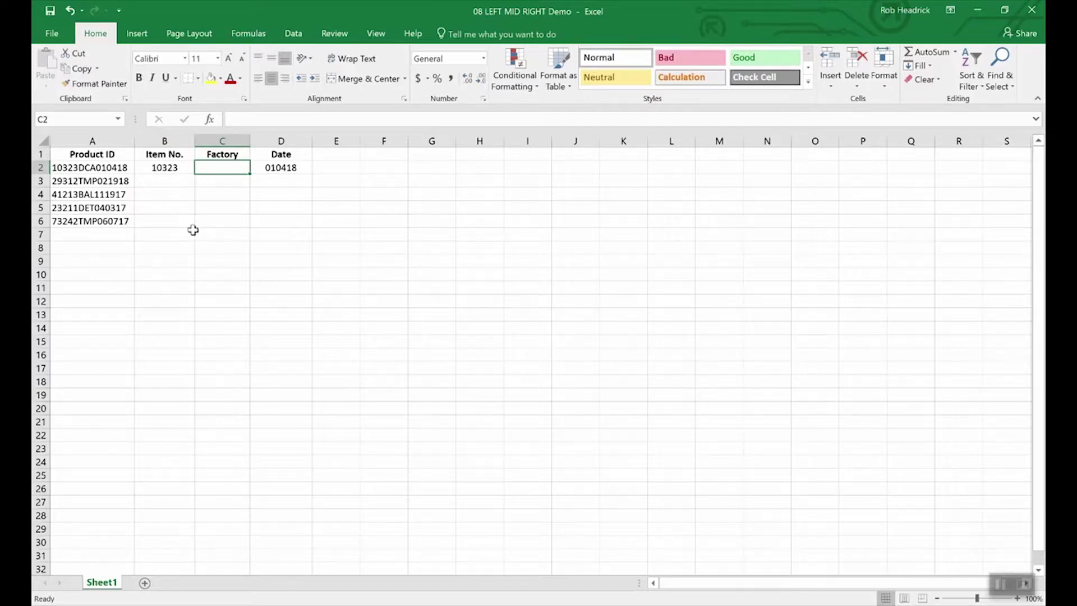
# Step: Enter =MID(A2,6,3) in C2 to extract factory code DCA
pyautogui.write('=m')
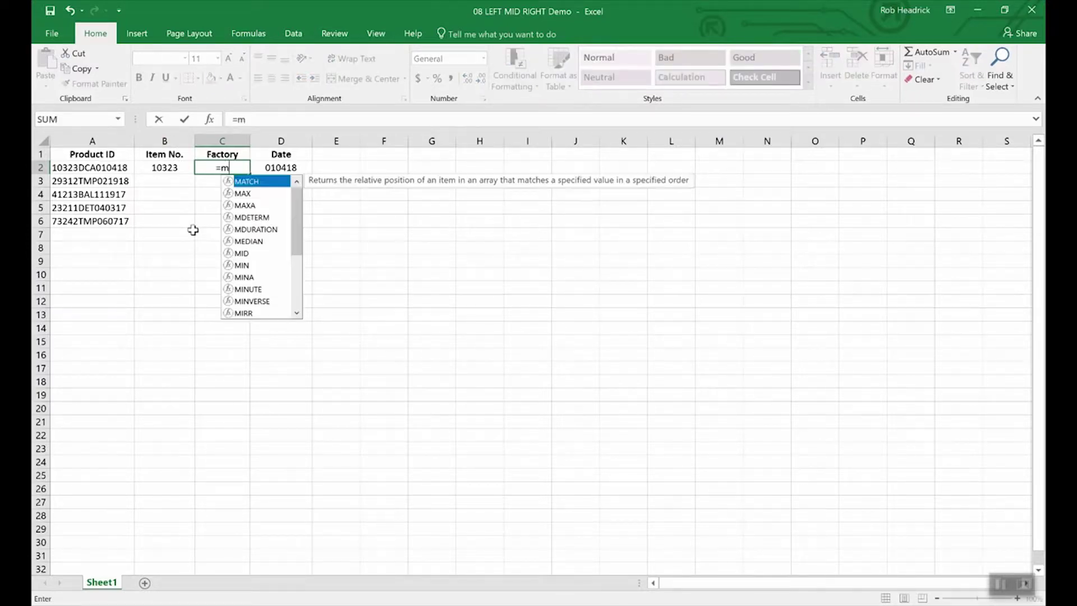
pyautogui.write('id(a')
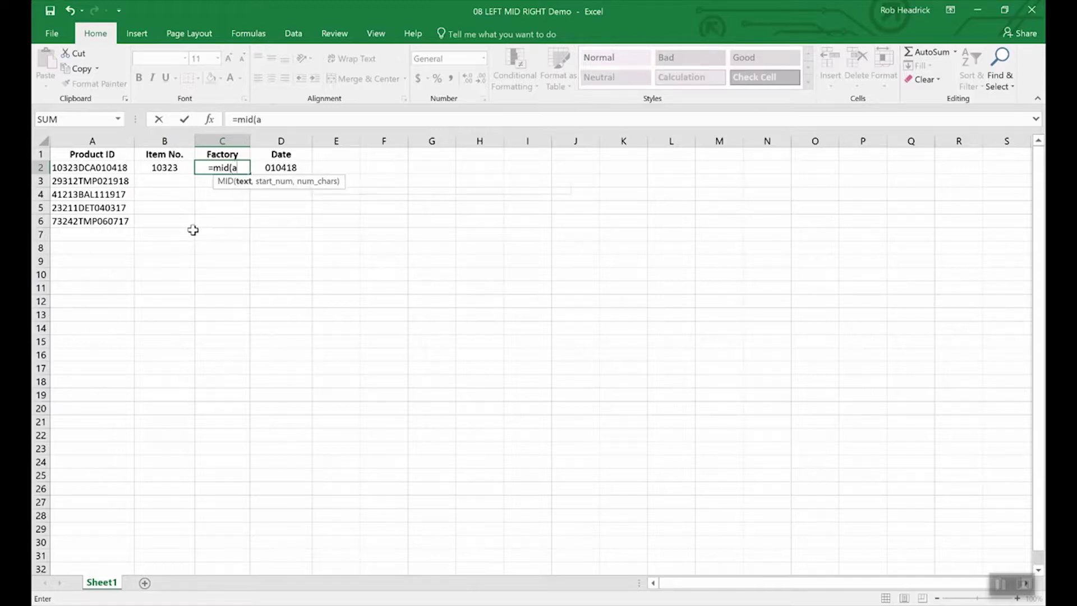
pyautogui.write('2,')
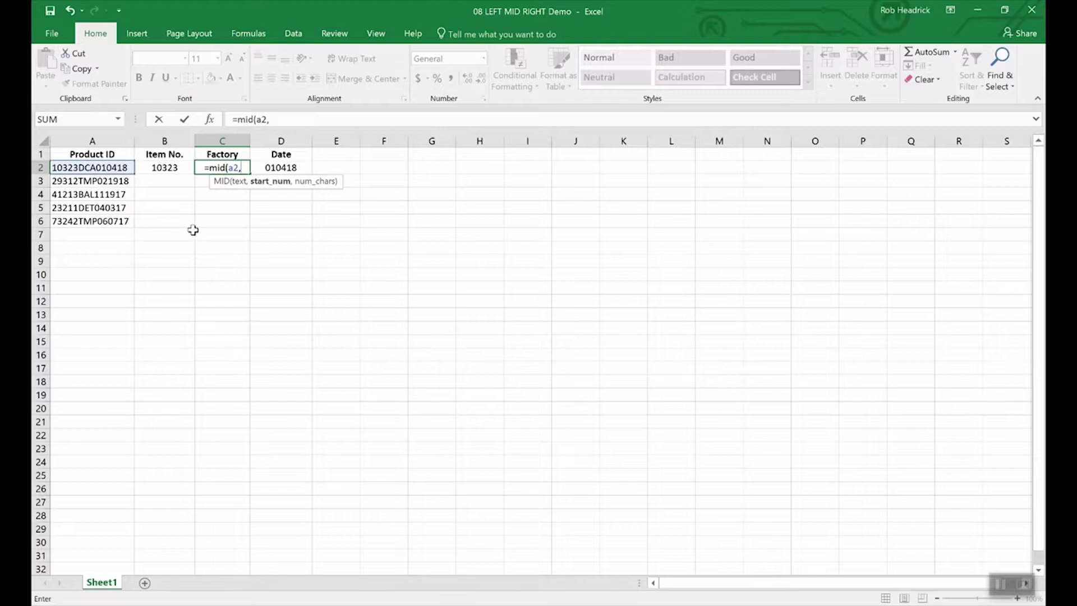
pyautogui.write('6')
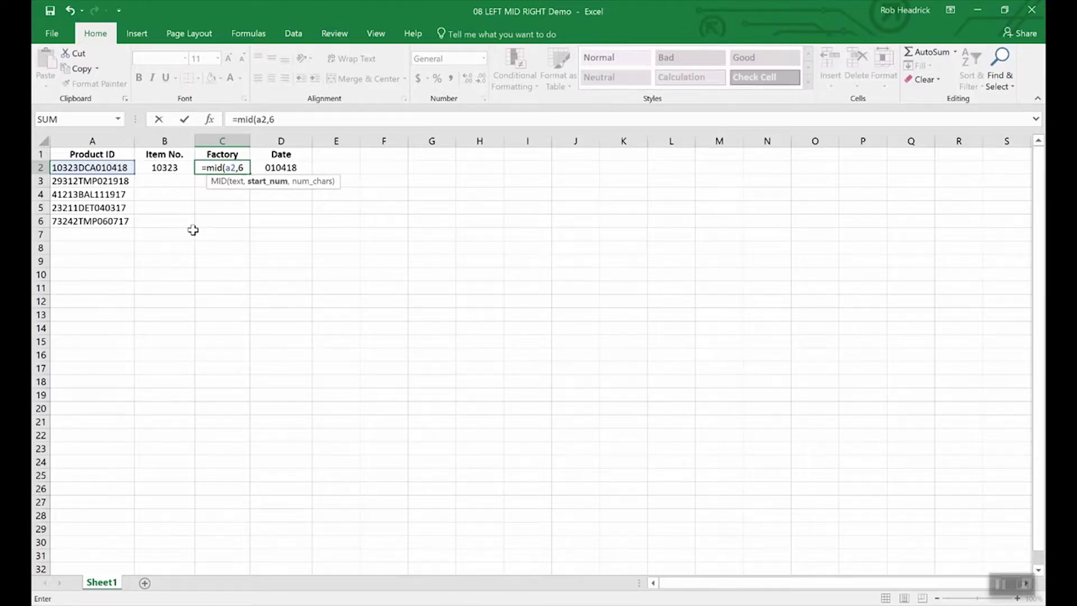
pyautogui.write(',')
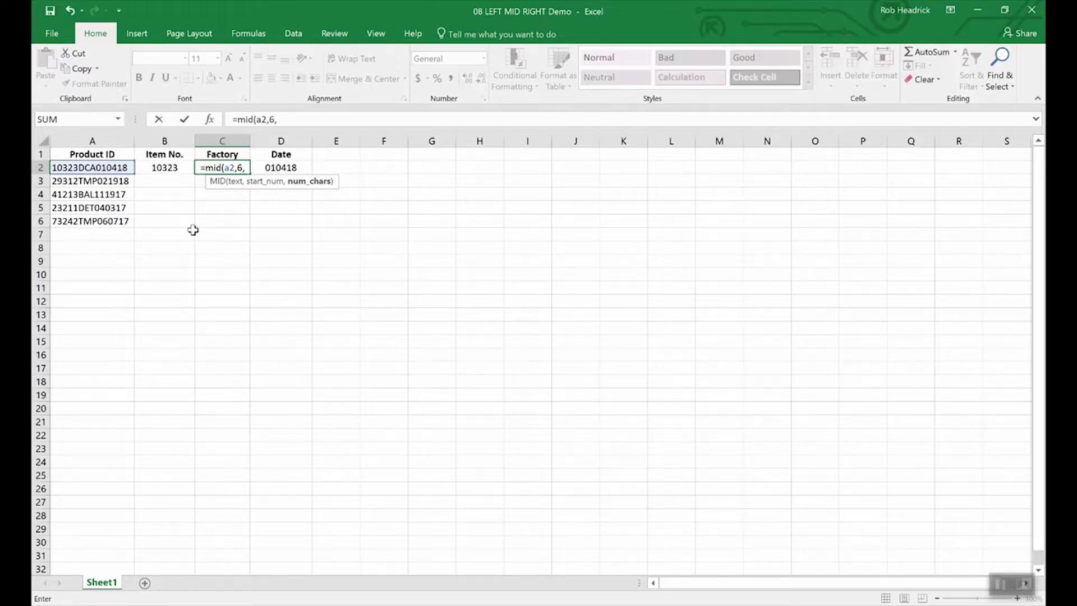
pyautogui.write('3')
pyautogui.press('Return')
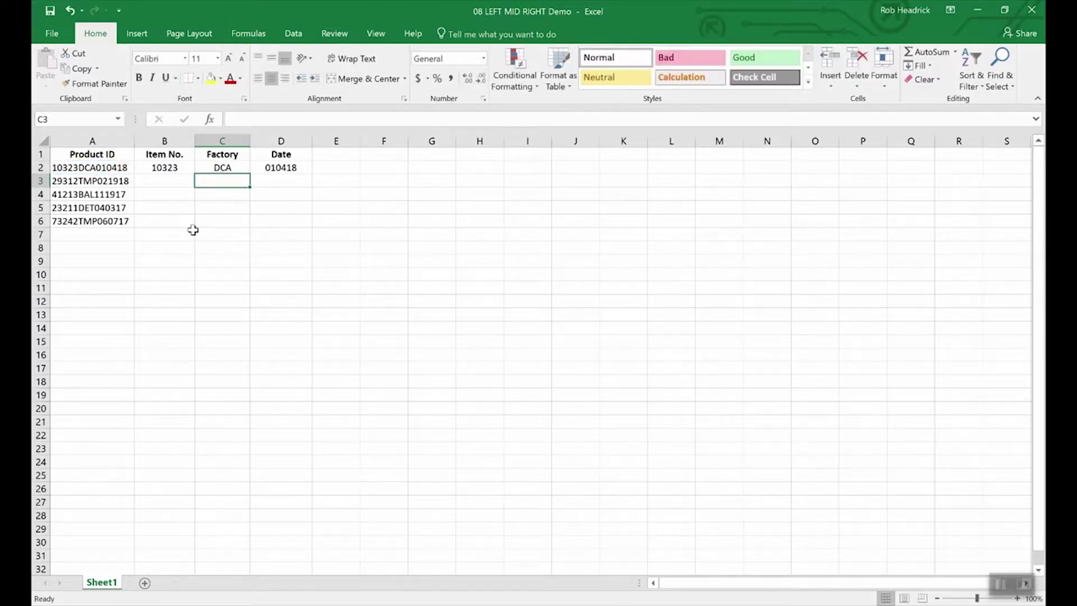
pyautogui.click(227, 167)
# Step: Fill C2's MID formula down to C6, giving DCA, TMP, BAL, DET and TMP
pyautogui.moveTo(249, 174); pyautogui.dragTo(249, 228)
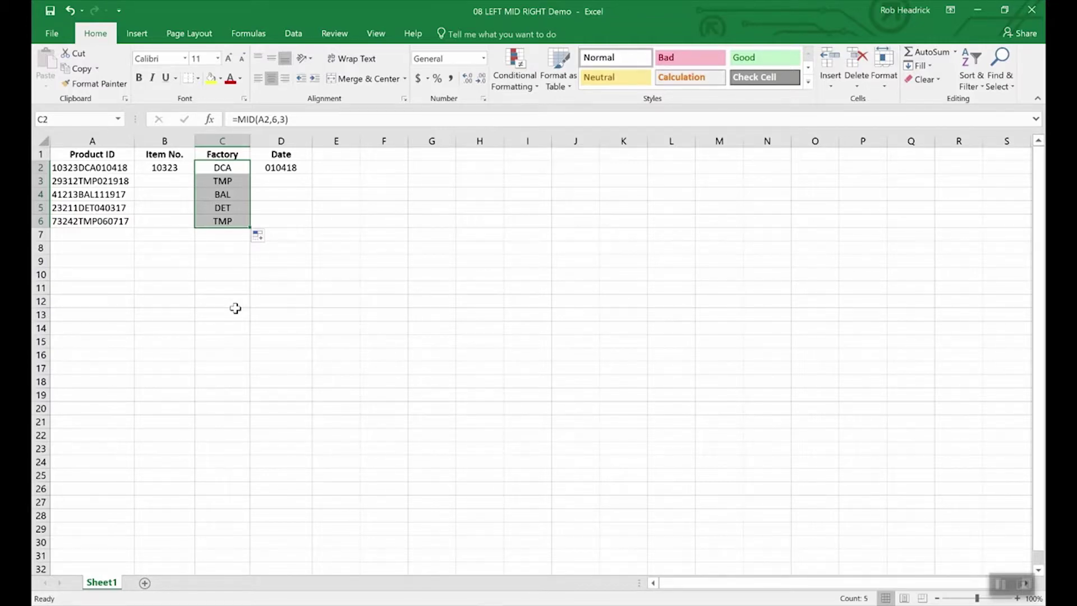
pyautogui.press('Left')
pyautogui.press('Left')
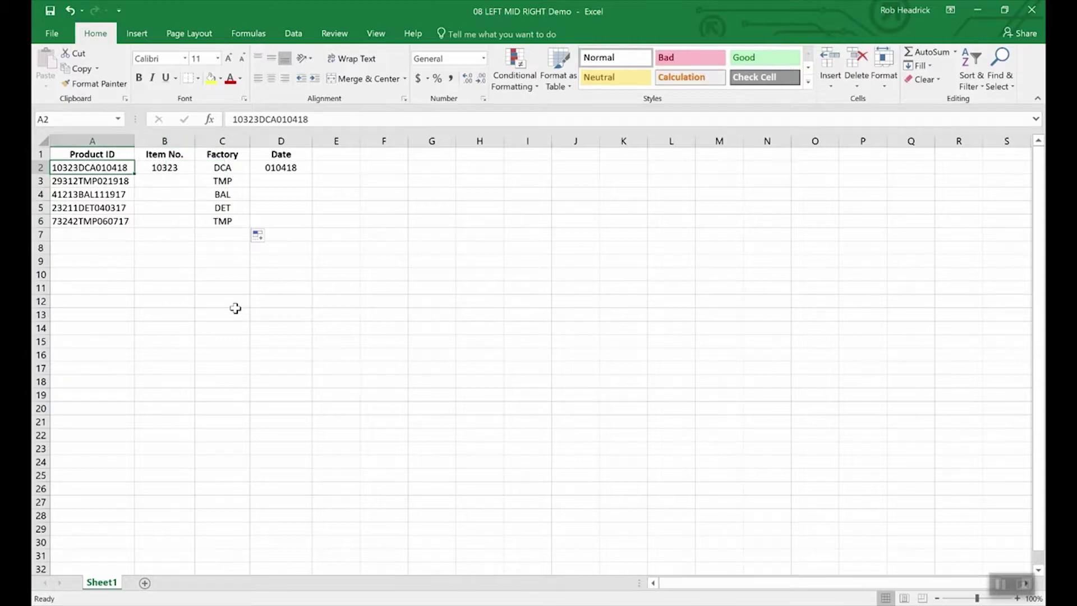
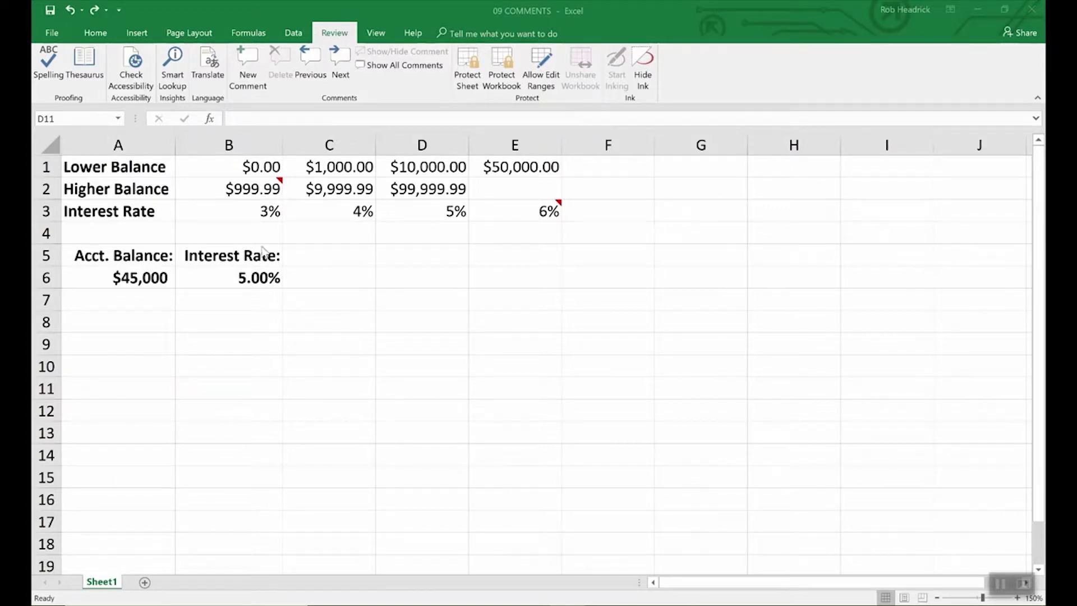
# Step: Add a new comment to cell B6 with the text 'Remember to double check rates above.'
pyautogui.click(263, 279)
pyautogui.click(263, 279)
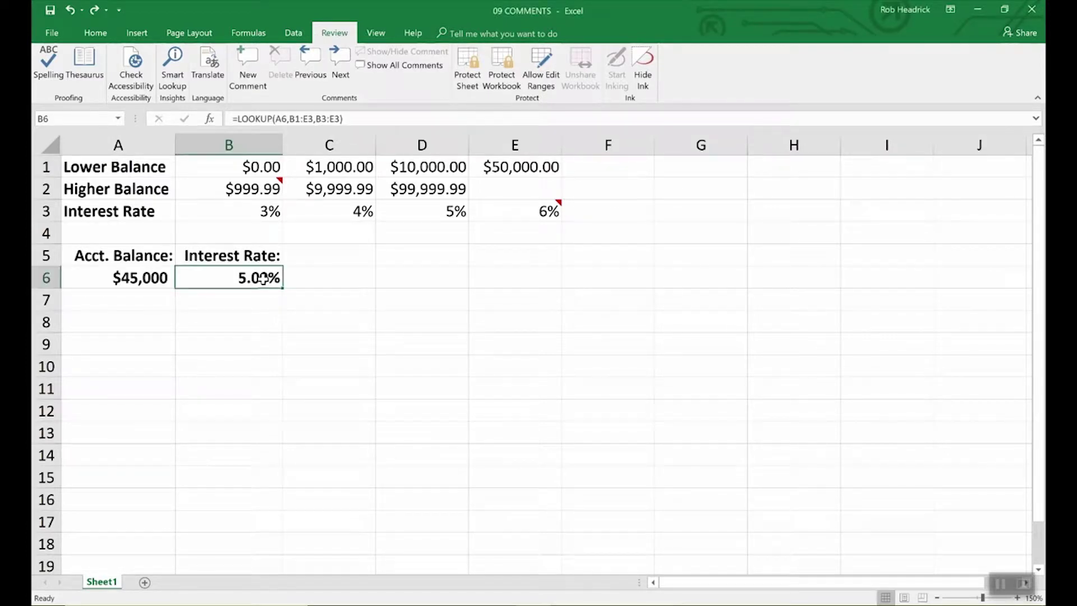
pyautogui.click(245, 63)
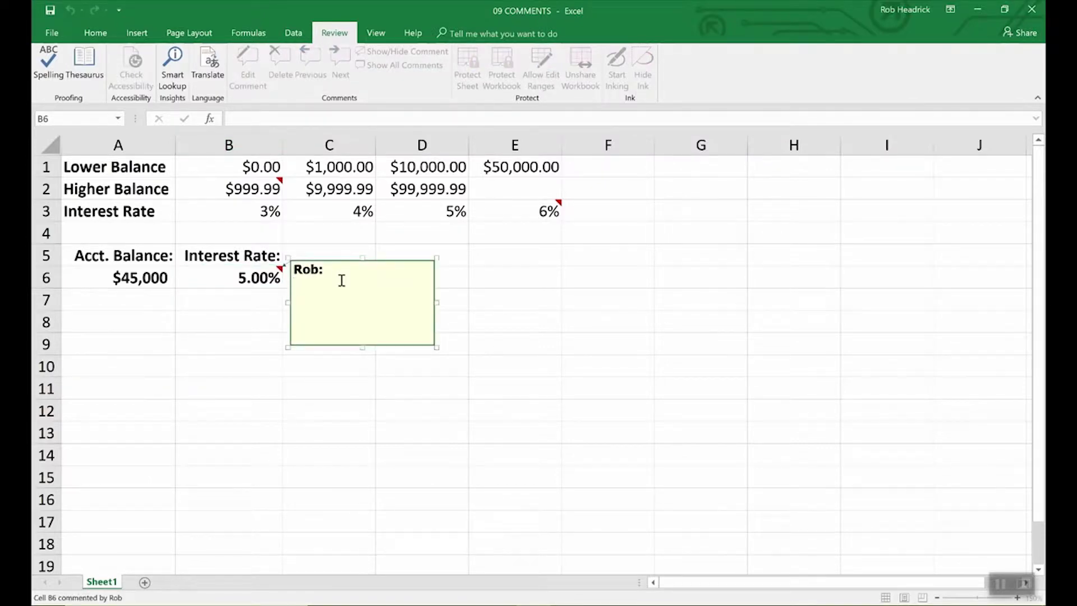
pyautogui.write('Remember to d')
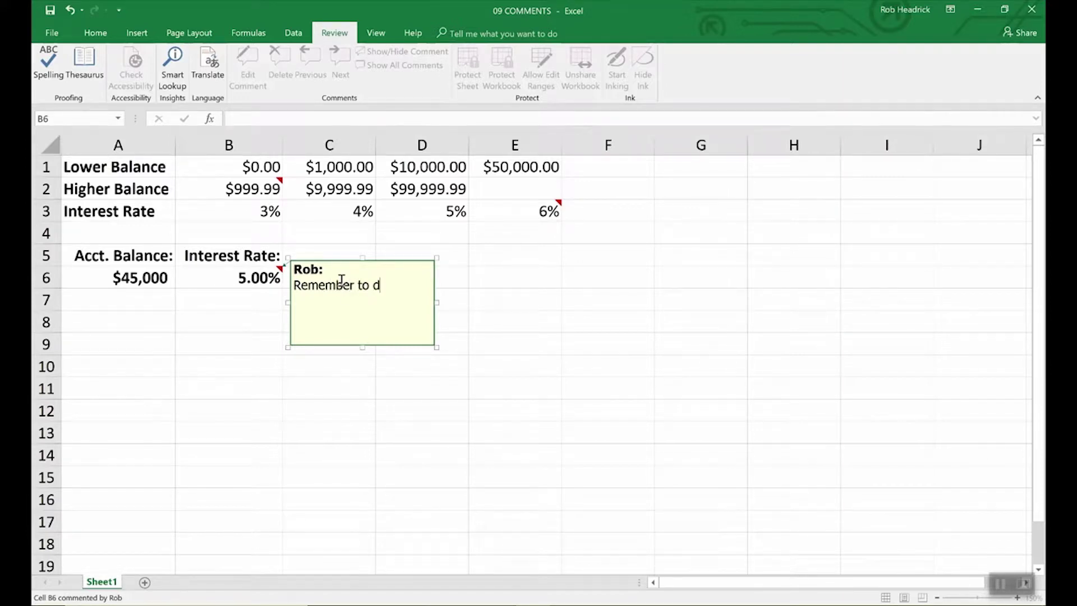
pyautogui.write('ouble check rates above.')
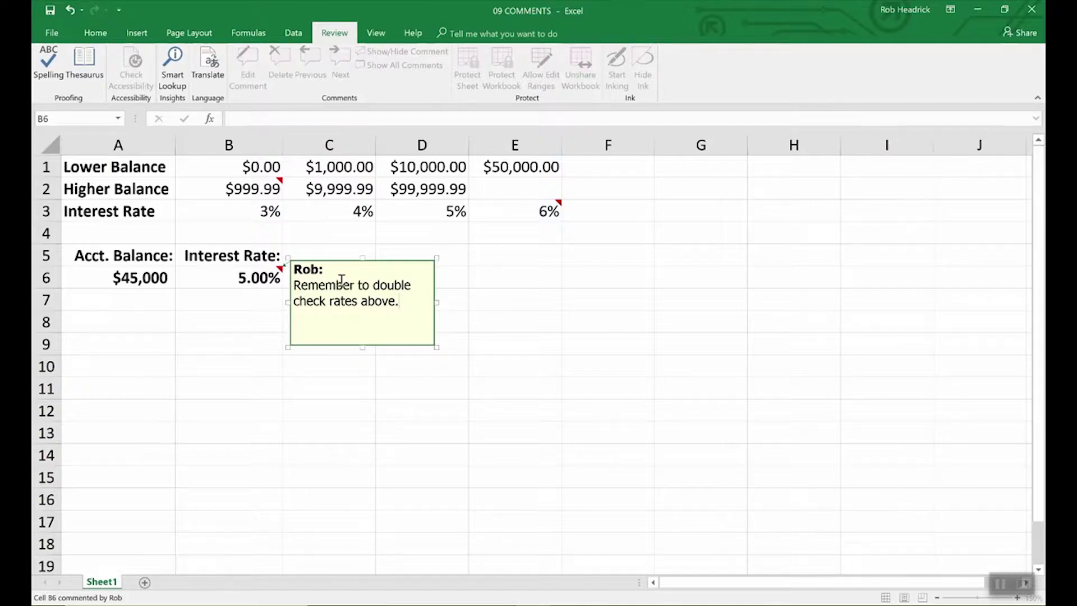
pyautogui.click(479, 278)
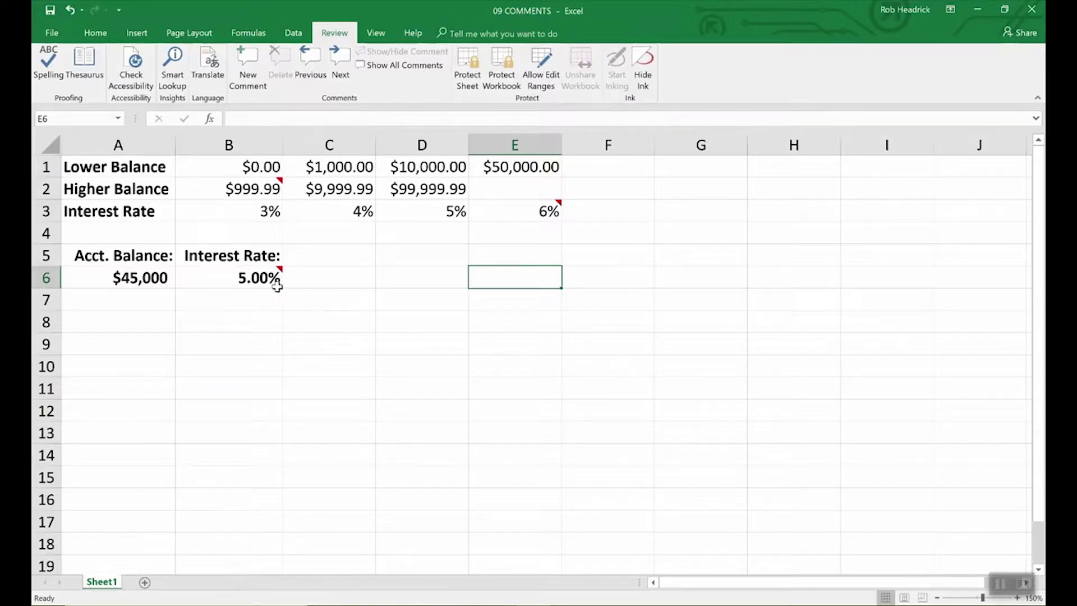
pyautogui.moveTo(280, 273)
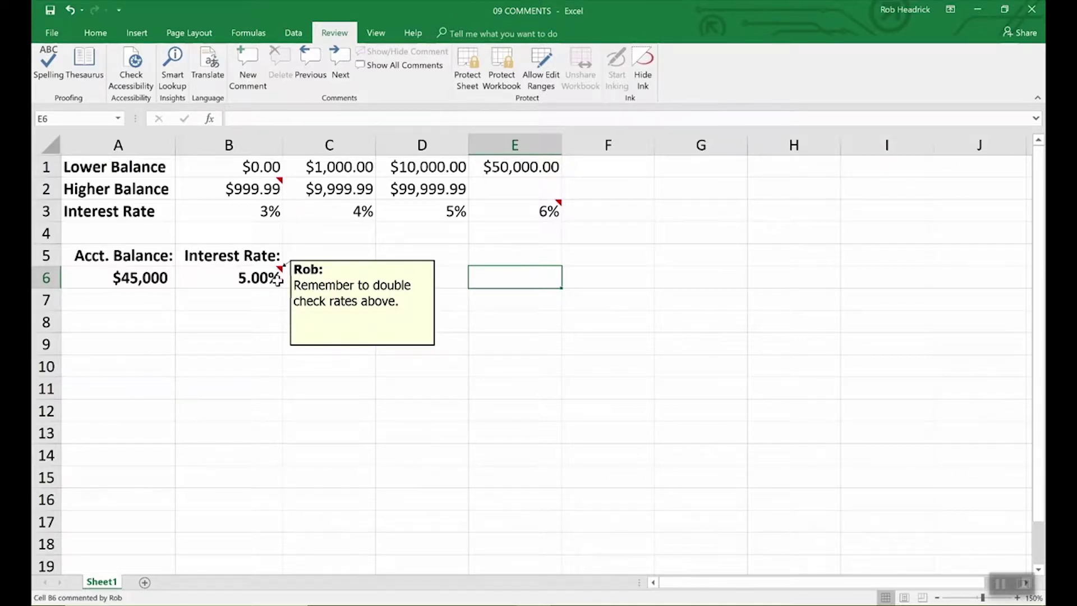
pyautogui.moveTo(280, 181)
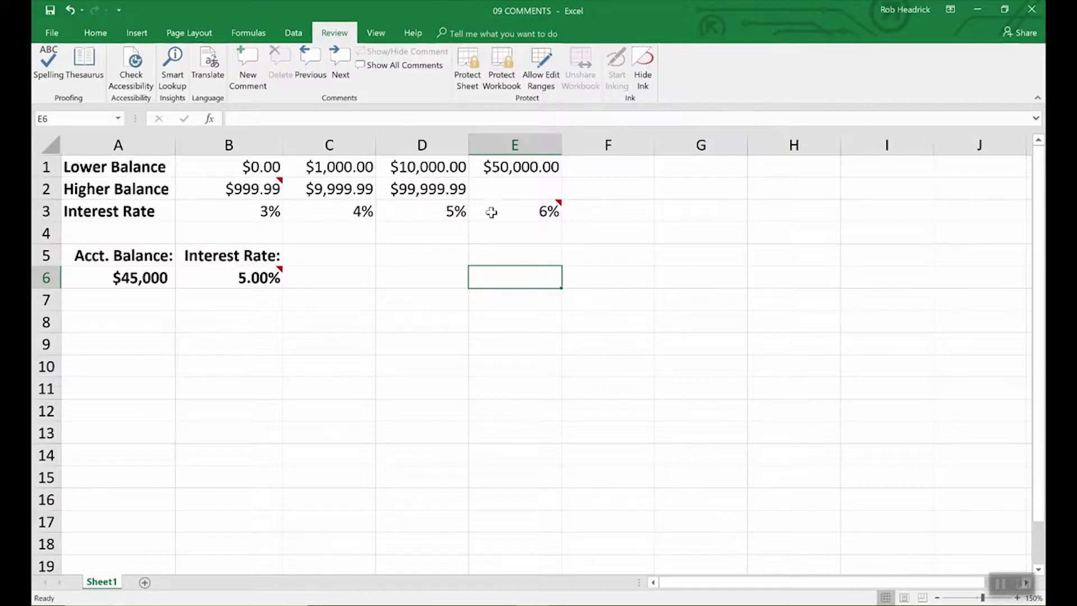
pyautogui.moveTo(554, 210)
pyautogui.click(275, 277)
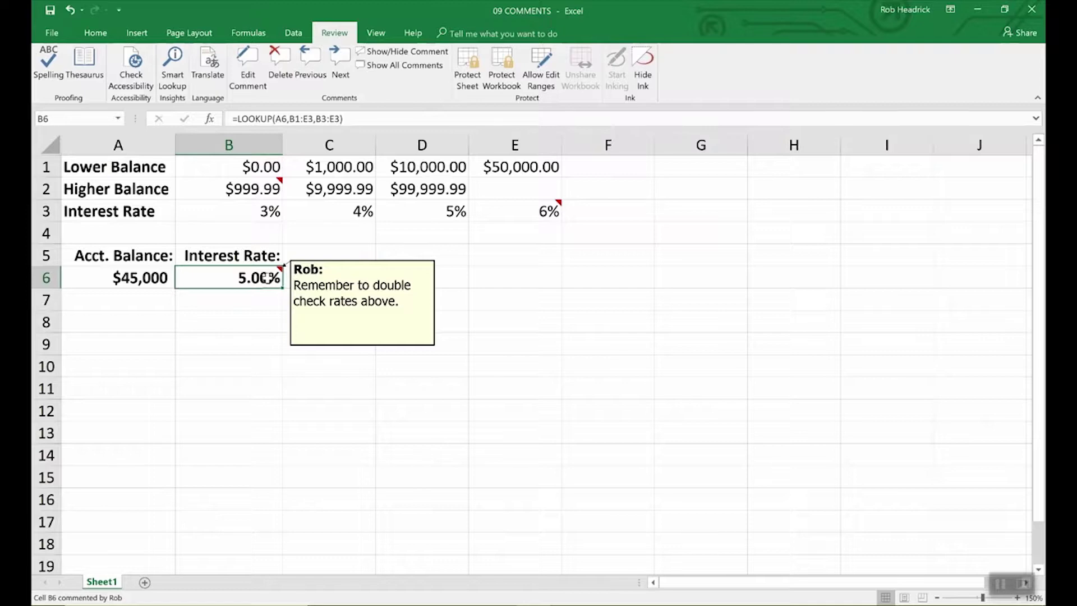
pyautogui.click(324, 294)
pyautogui.click(266, 275)
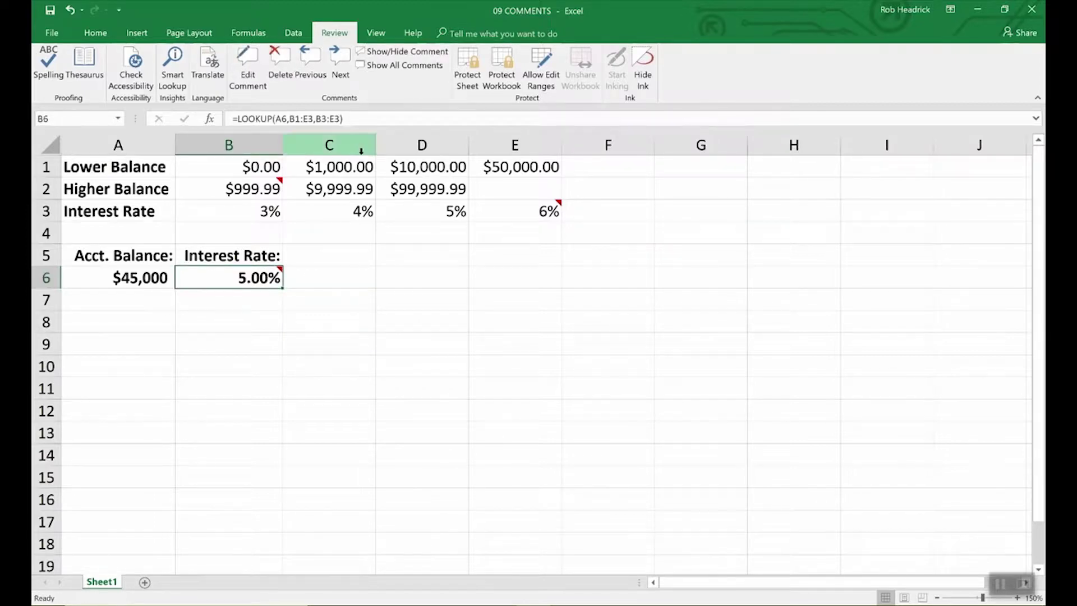
# Step: Verify the comment user name in Excel Options, then make B6's comment always visible
pyautogui.click(52, 34)
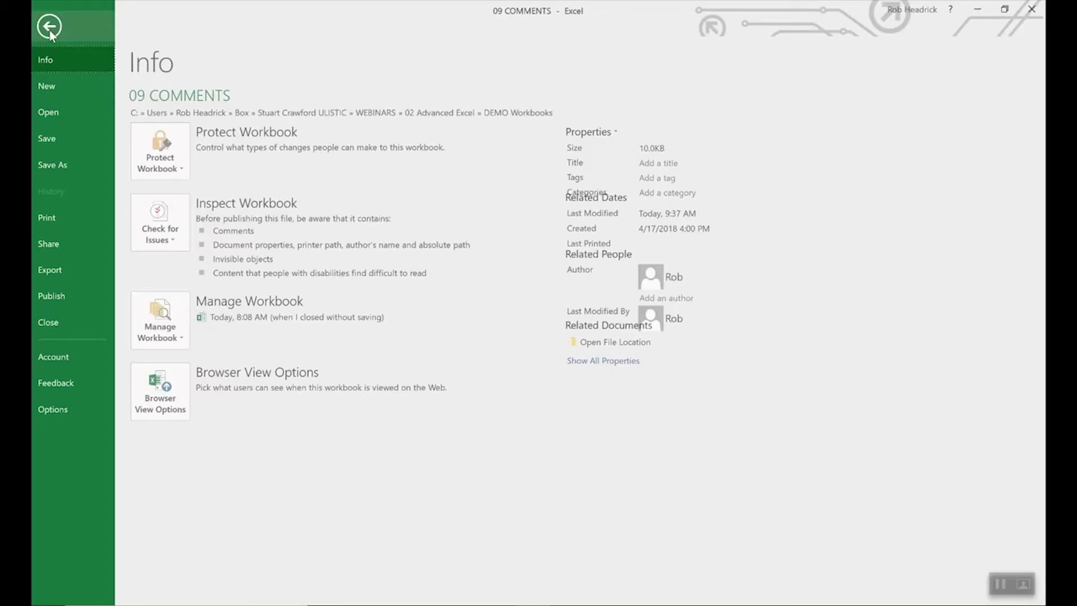
pyautogui.click(57, 410)
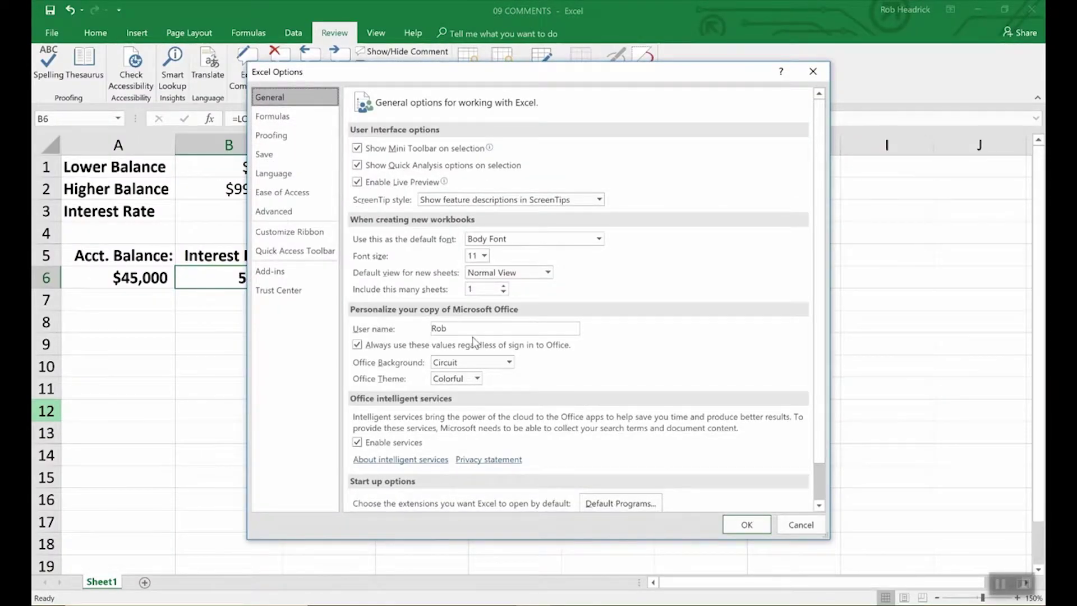
pyautogui.click(454, 330)
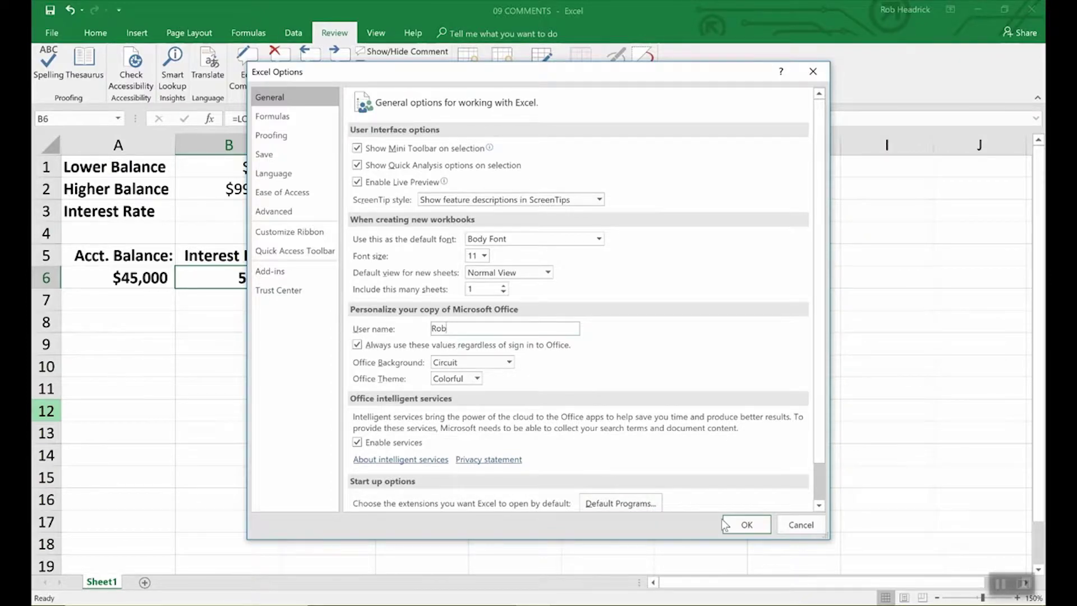
pyautogui.click(738, 523)
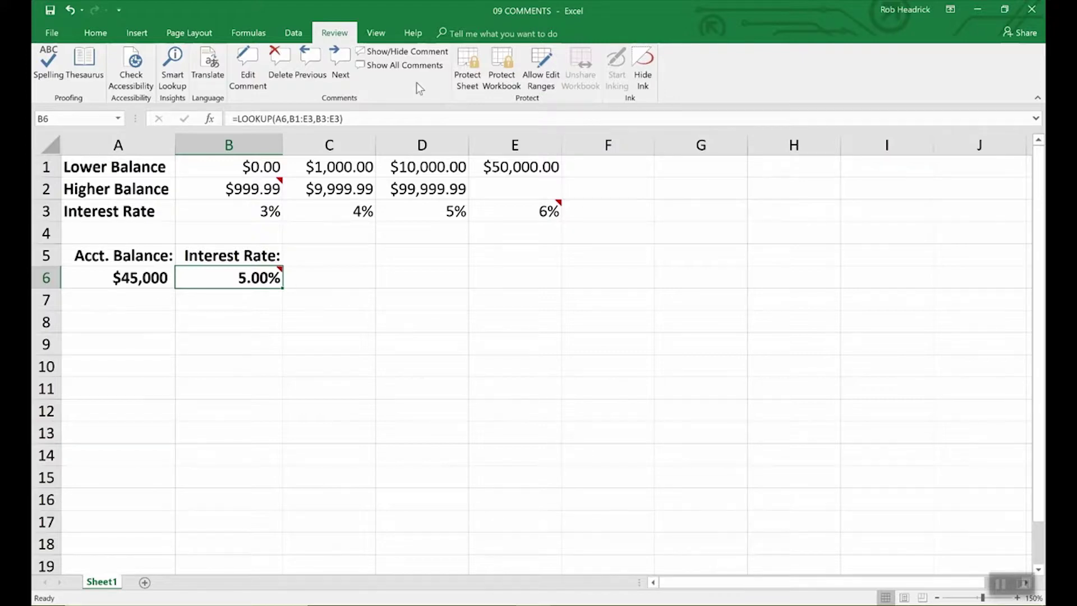
pyautogui.click(402, 51)
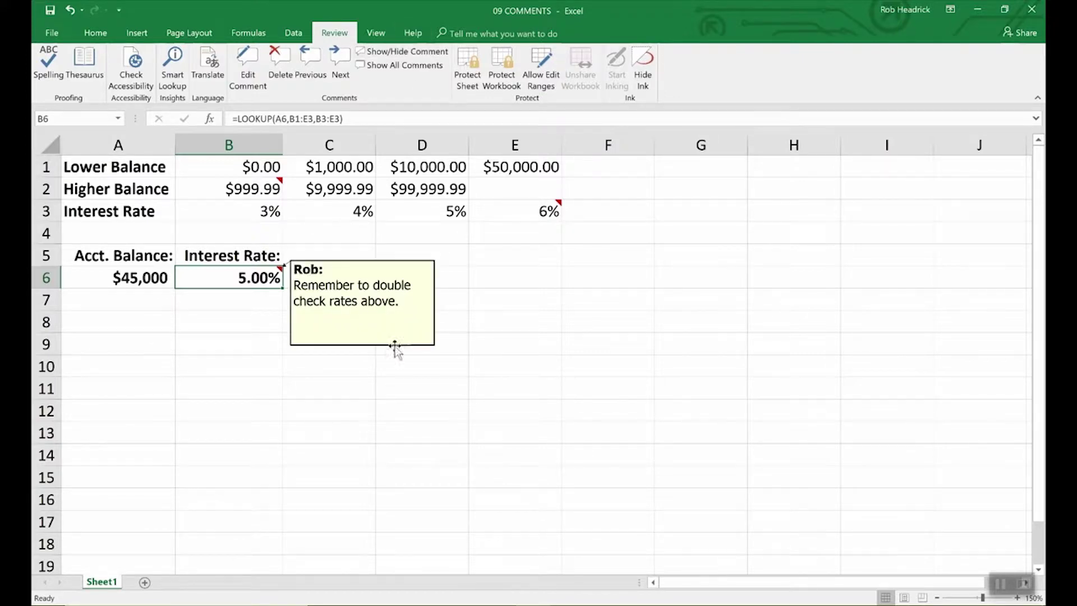
pyautogui.rightClick(363, 301)
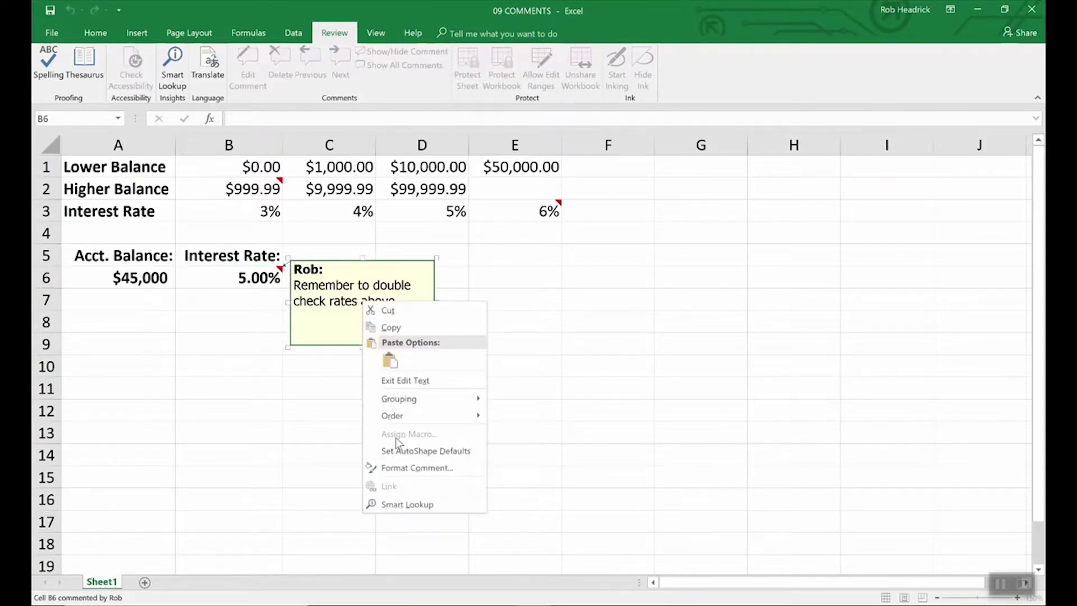
pyautogui.click(398, 469)
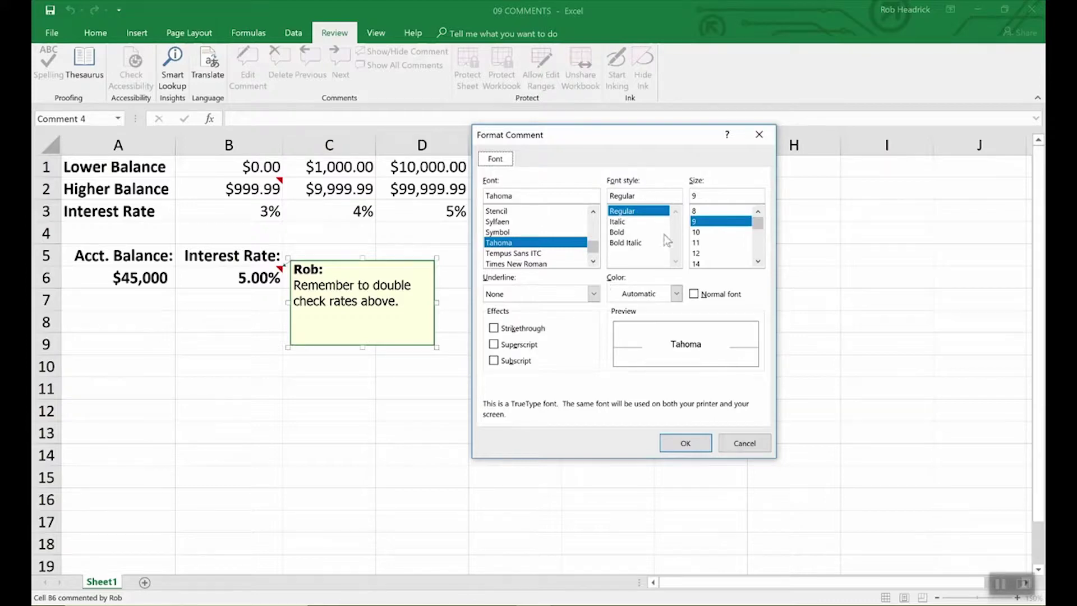
pyautogui.click(740, 446)
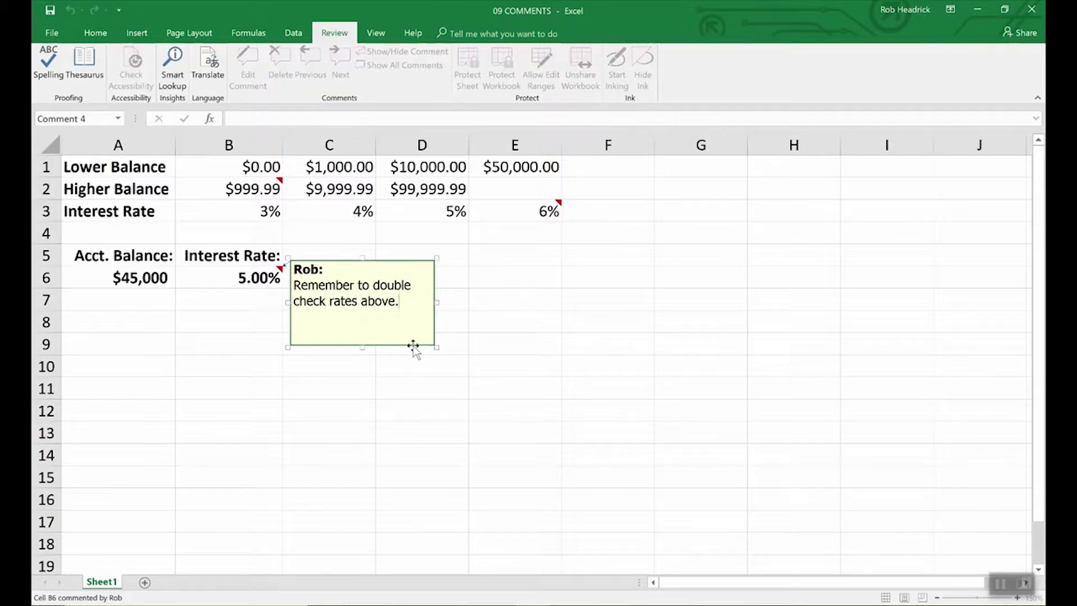
# Step: Change the B6 comment box fill color to light turquoise in Format Comment
pyautogui.rightClick(413, 345)
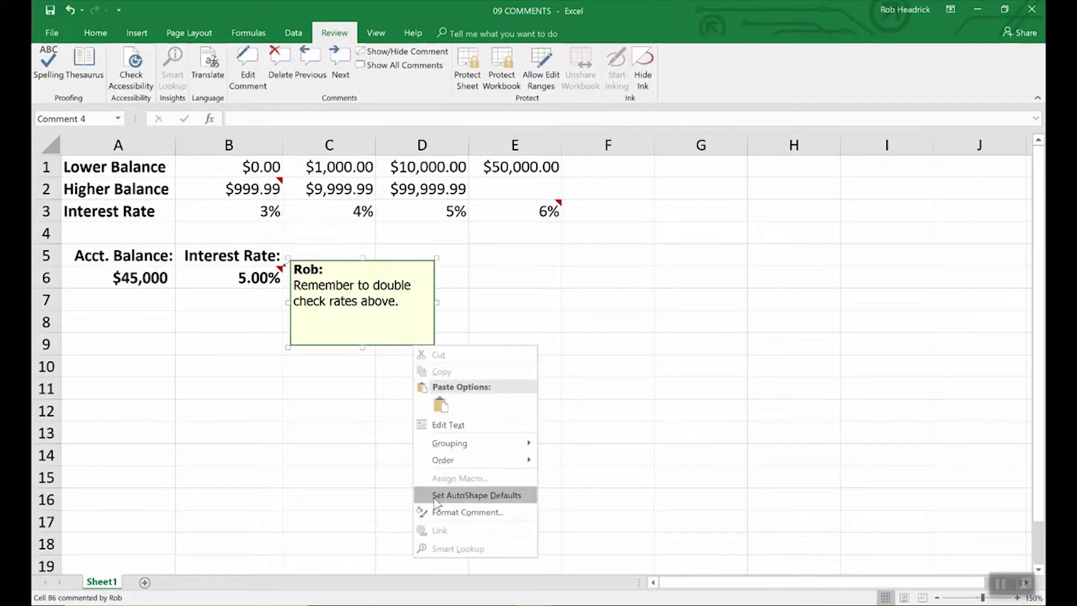
pyautogui.click(449, 512)
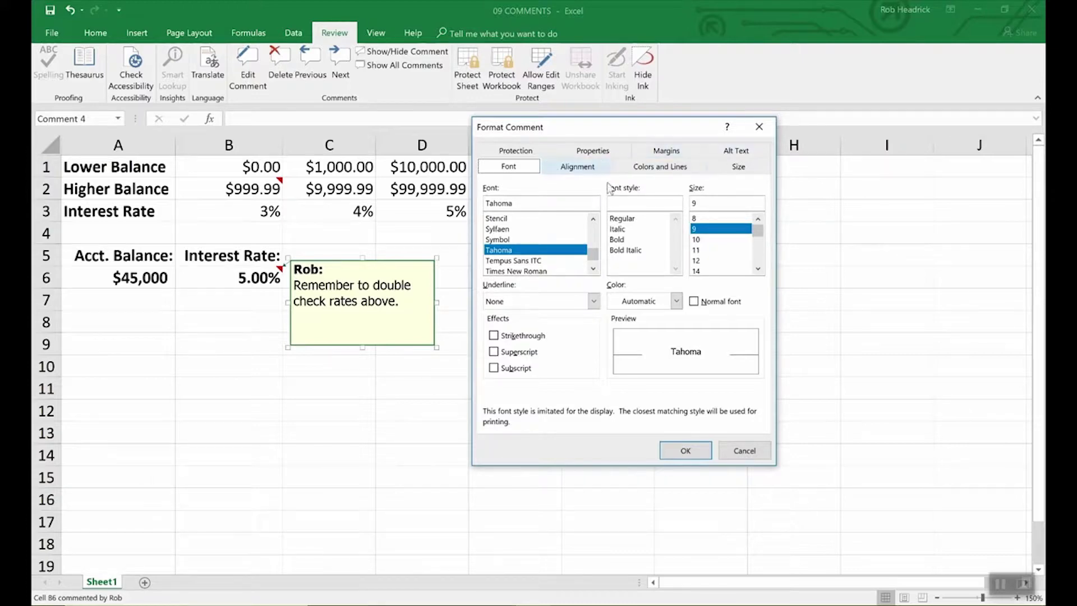
pyautogui.click(661, 167)
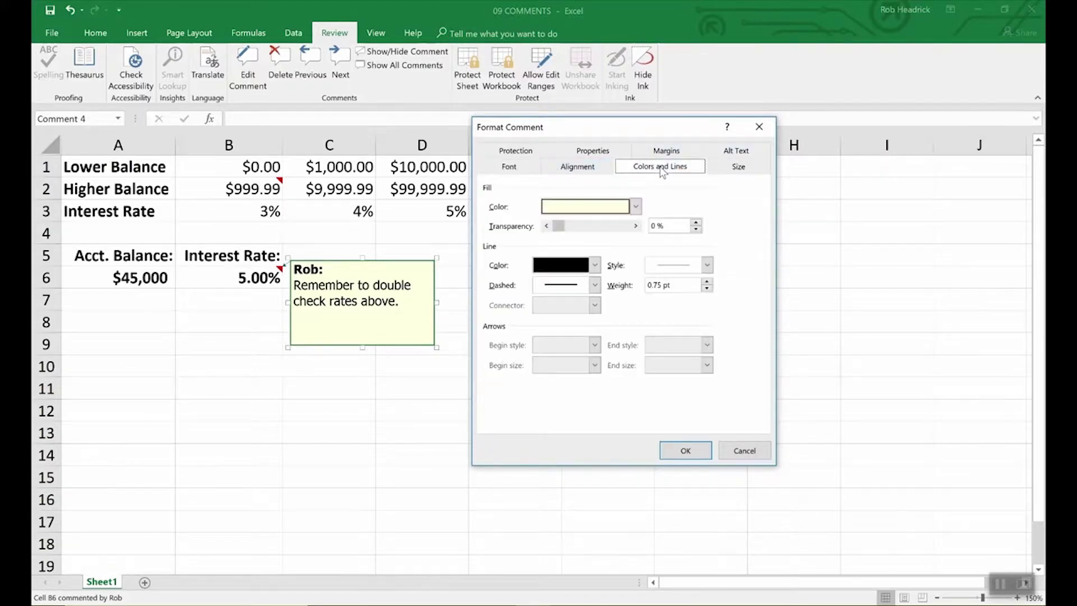
pyautogui.click(636, 208)
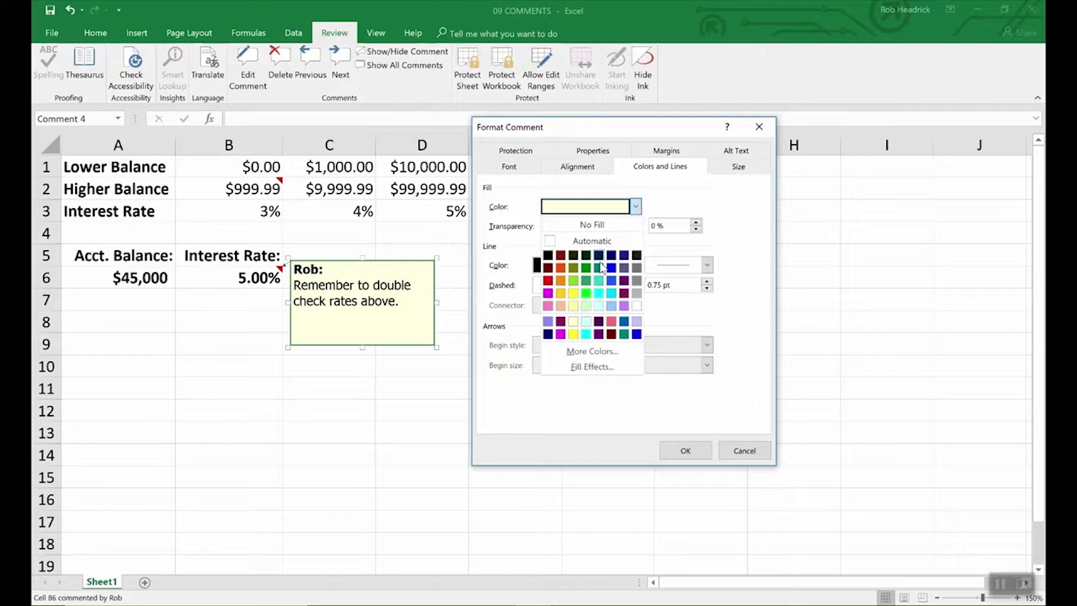
pyautogui.click(599, 306)
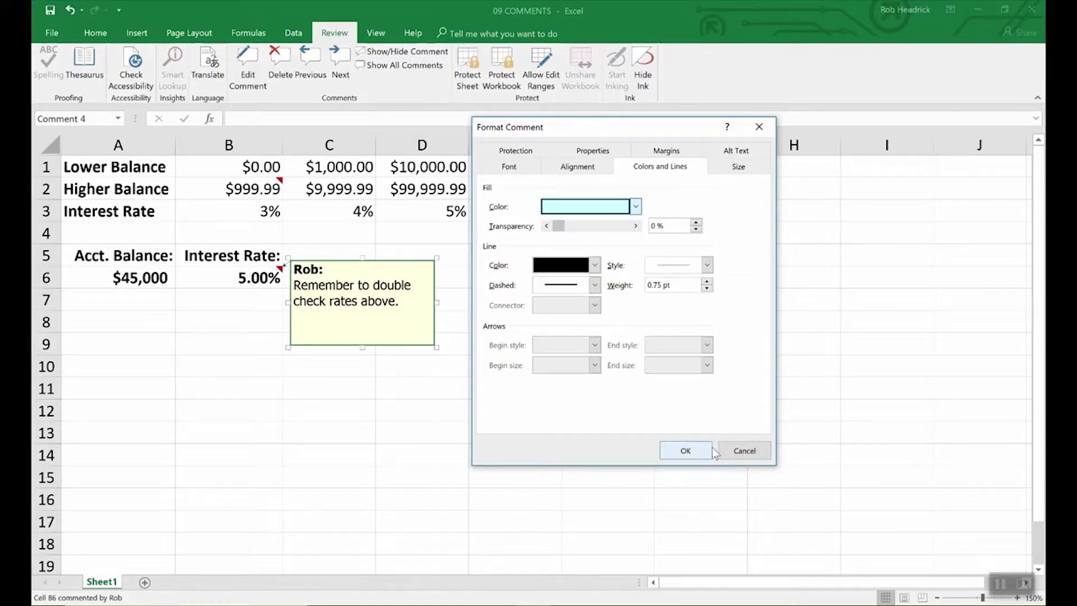
pyautogui.click(686, 450)
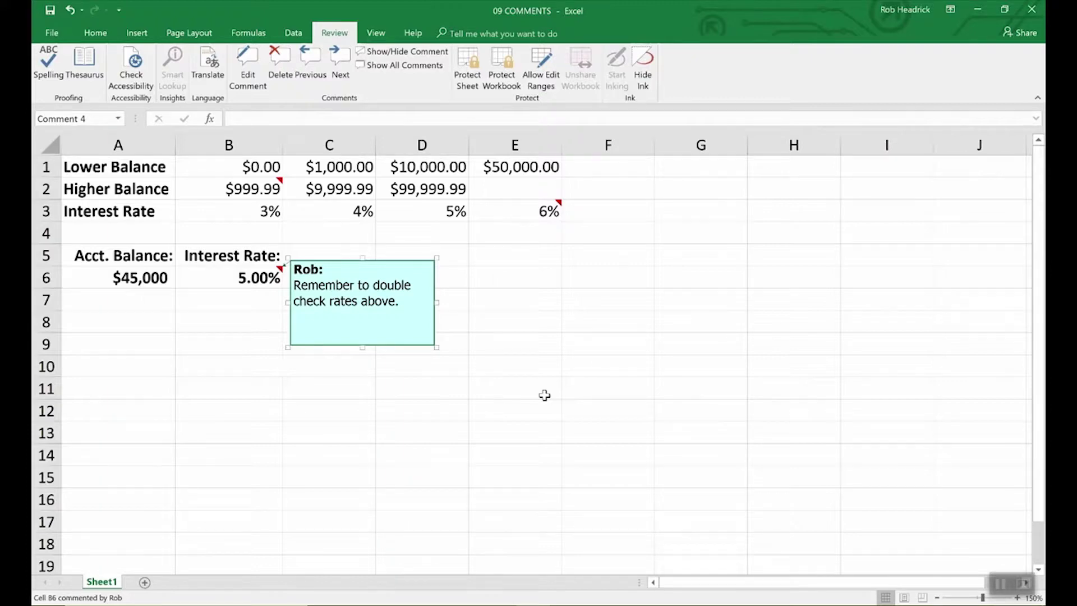
pyautogui.click(544, 396)
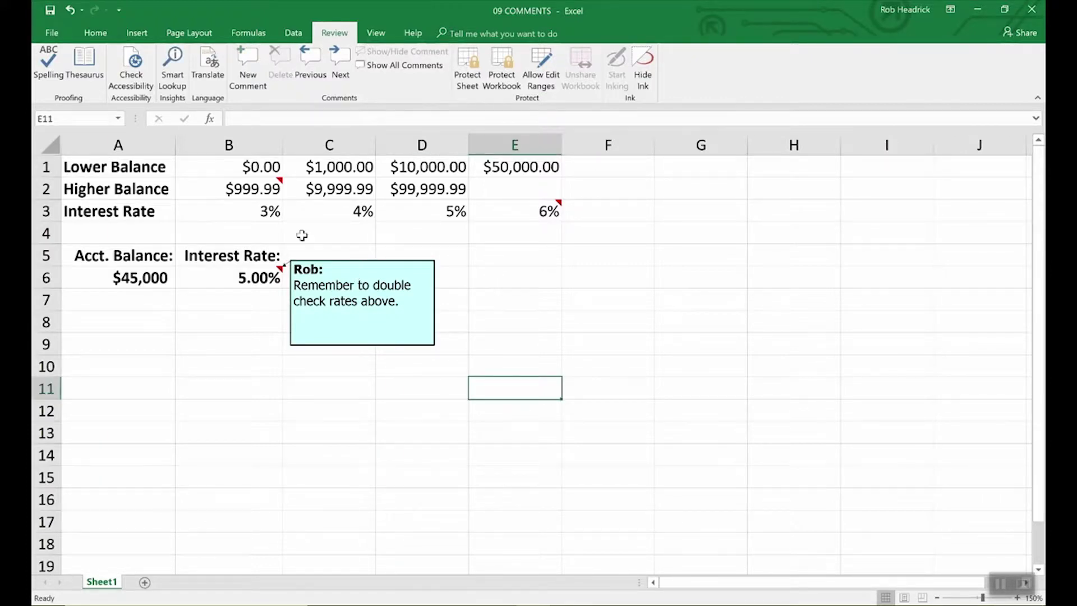
# Step: Review the B2 and E3 comments and show all comments on the sheet
pyautogui.click(273, 187)
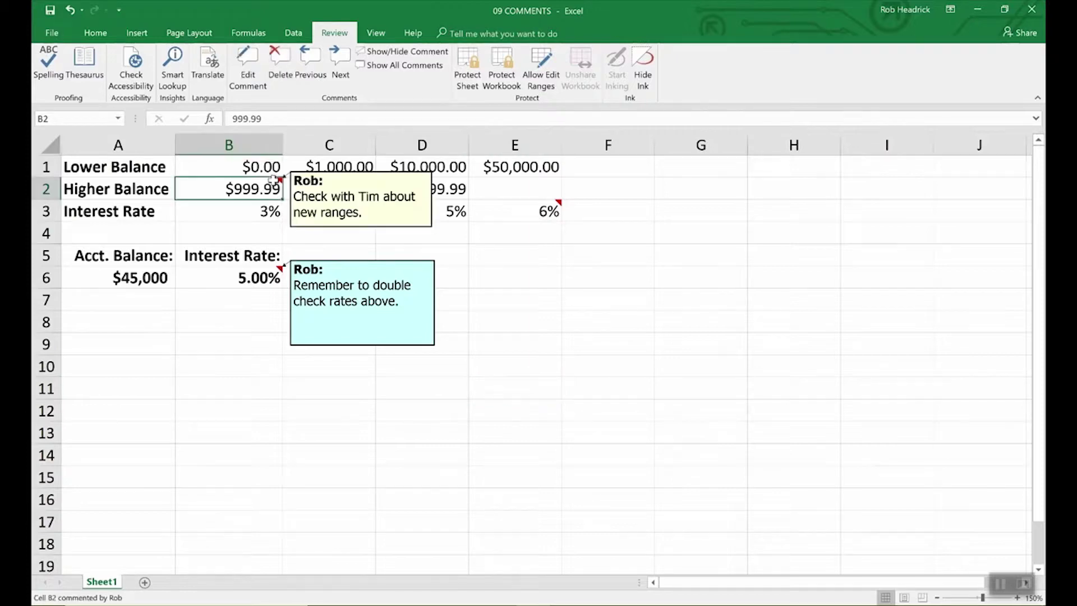
pyautogui.click(544, 212)
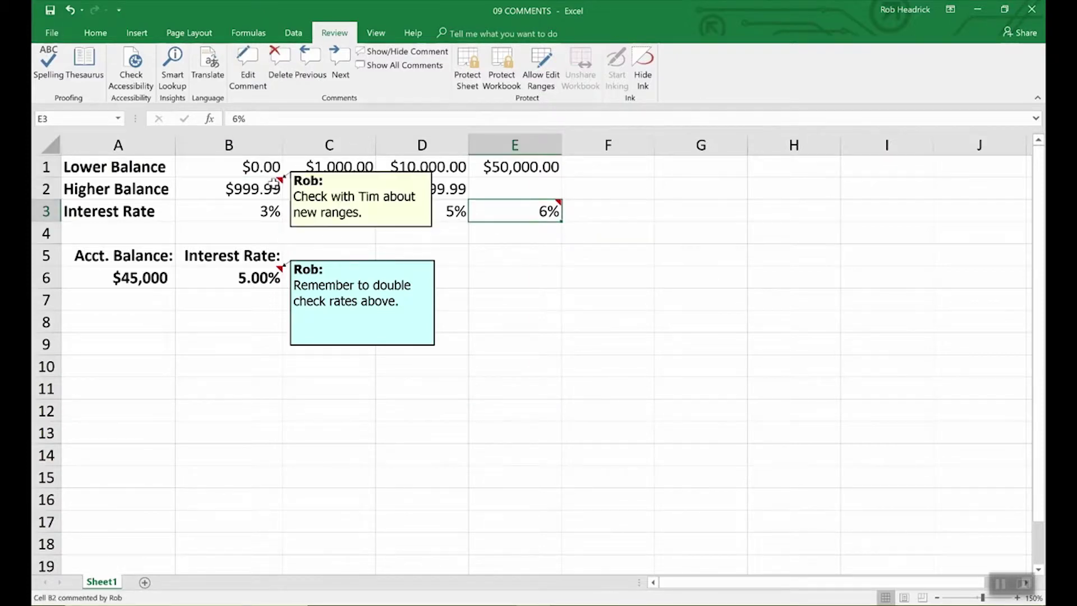
pyautogui.moveTo(514, 216)
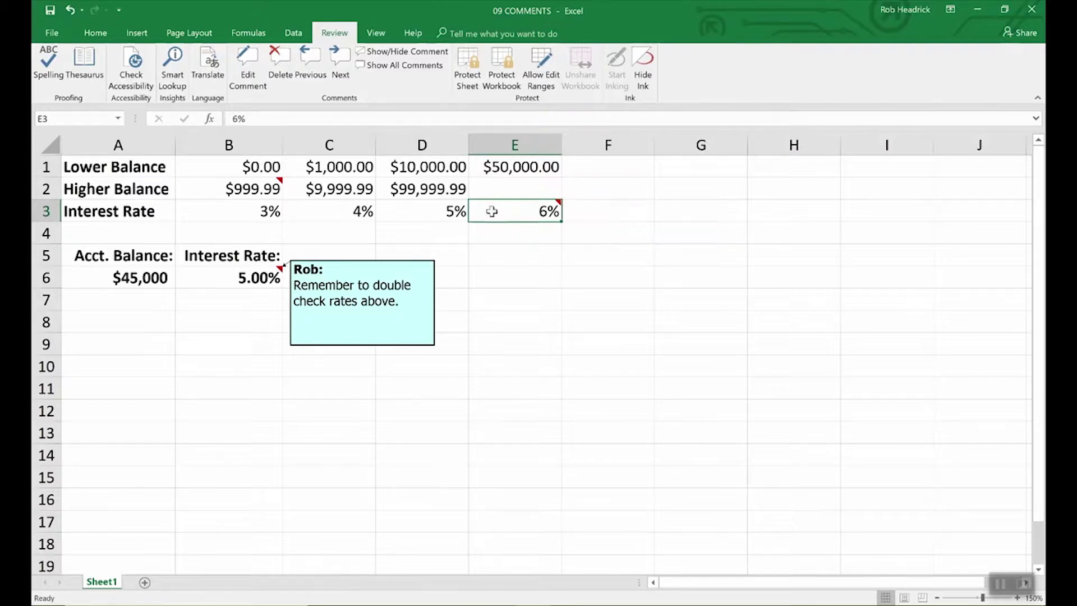
pyautogui.click(251, 189)
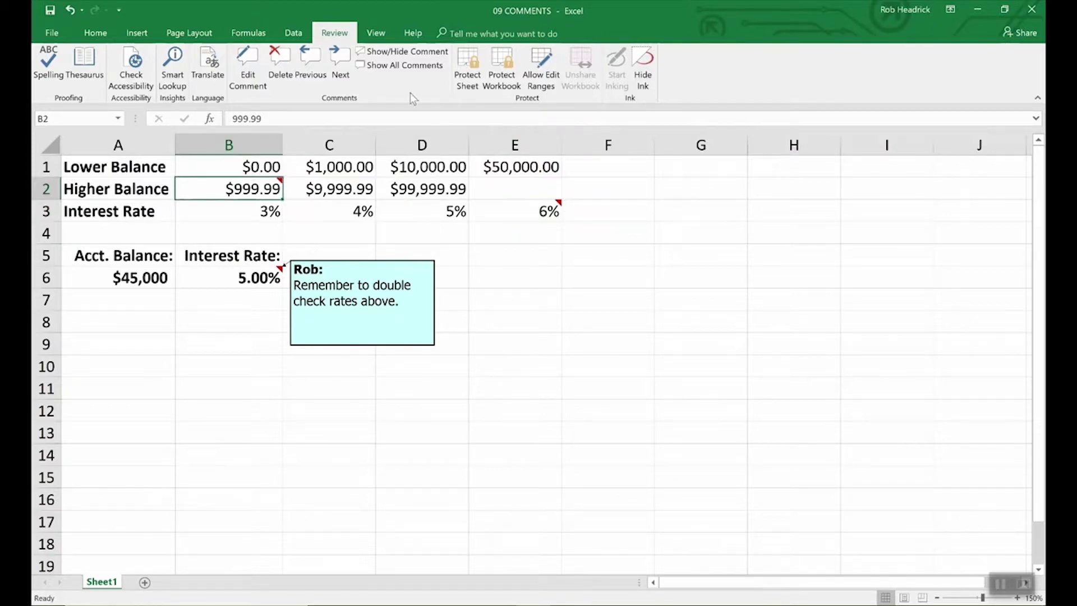
pyautogui.click(416, 67)
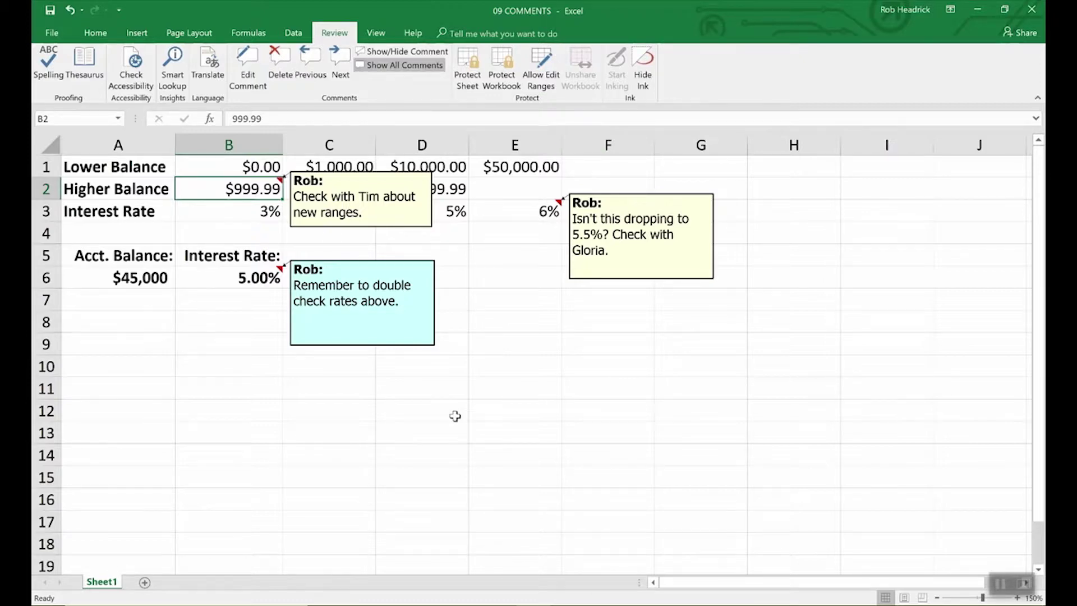
# Step: Delete the B6 and B2 comments, then drag the E3 comment box to resize it
pyautogui.click(250, 279)
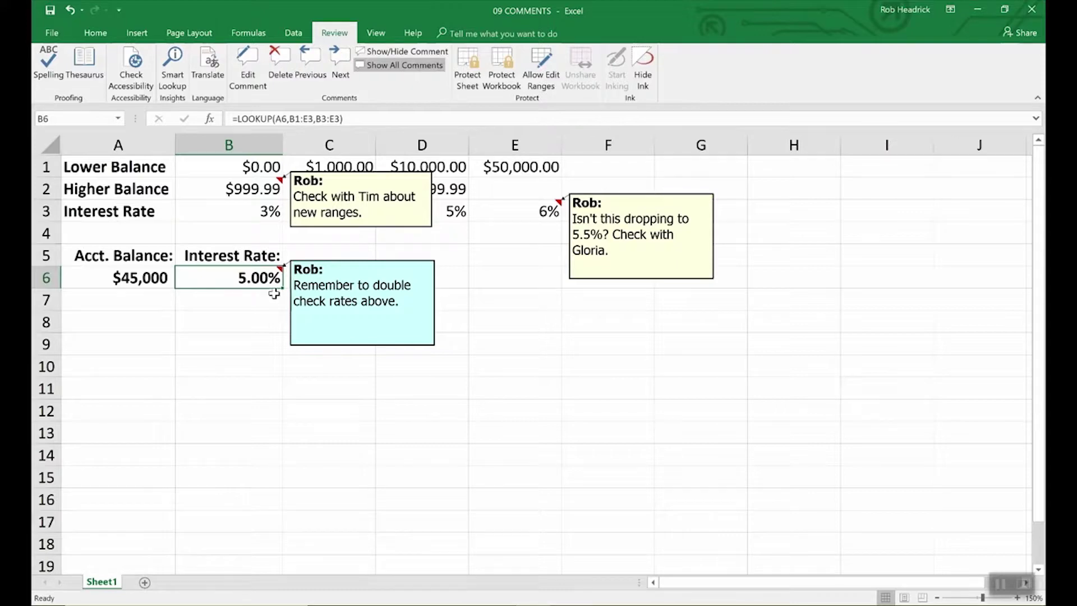
pyautogui.click(281, 60)
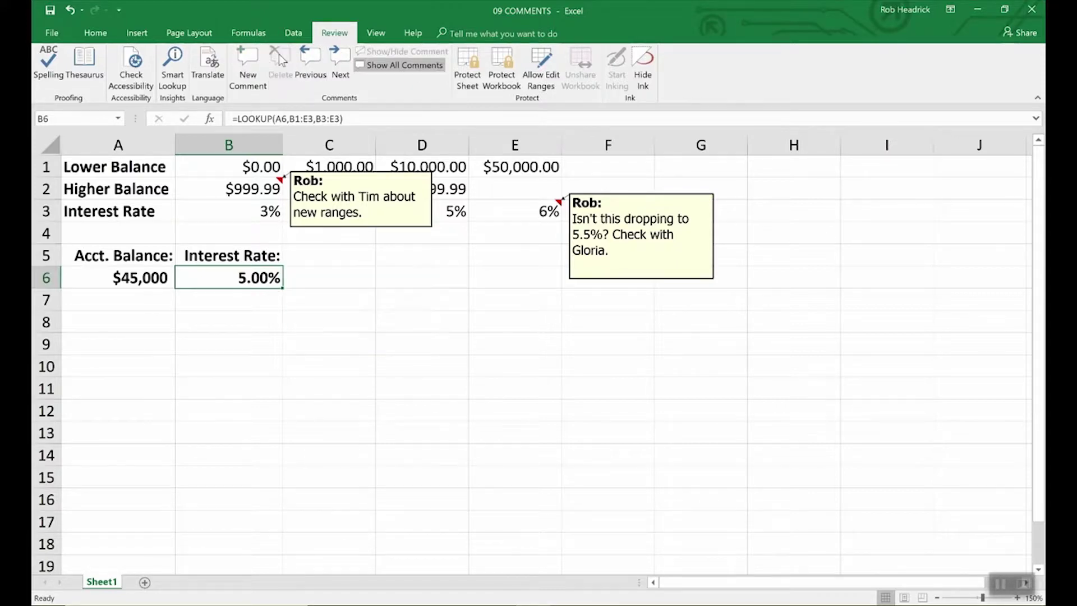
pyautogui.click(394, 228)
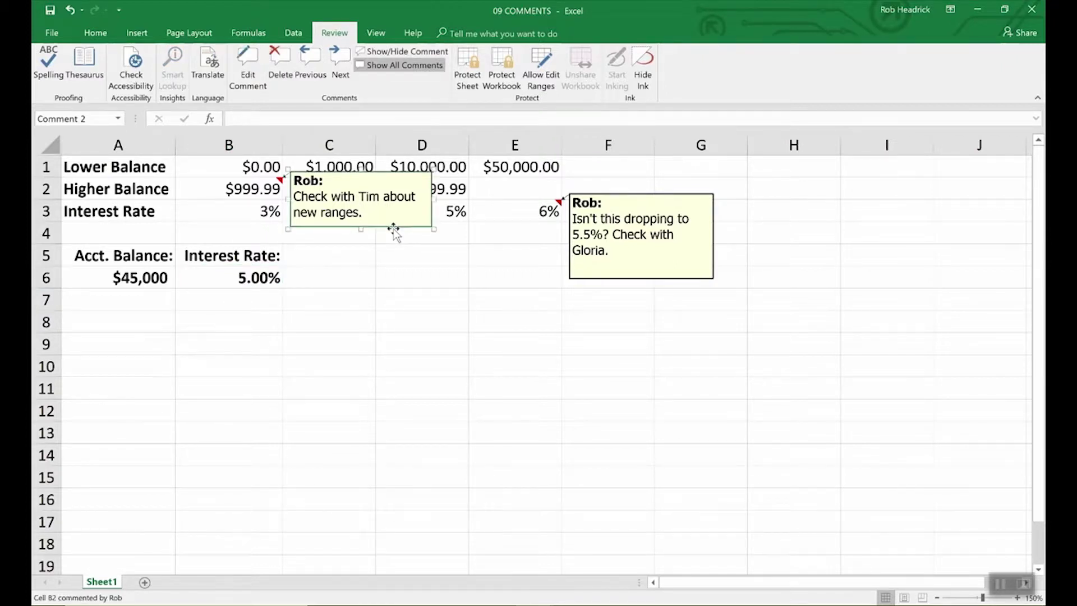
pyautogui.press('Delete')
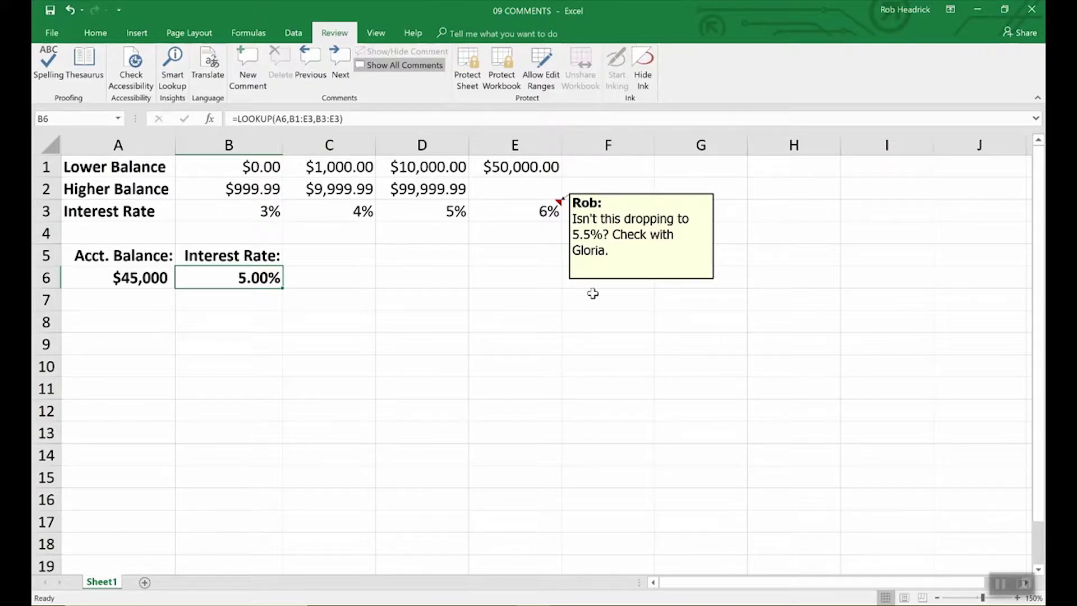
pyautogui.click(629, 281)
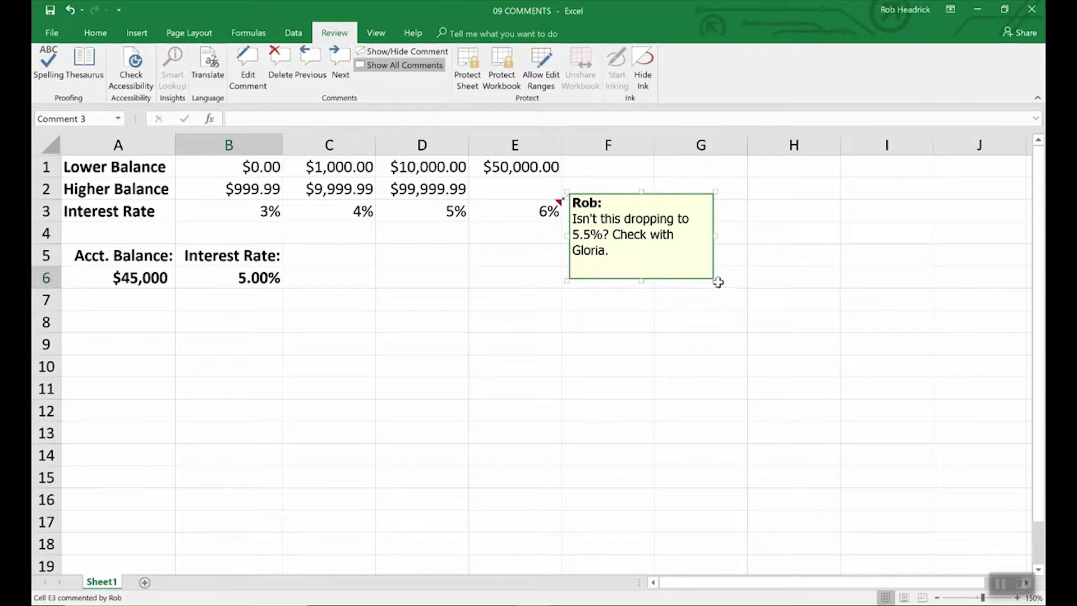
pyautogui.moveTo(715, 280); pyautogui.dragTo(830, 421)
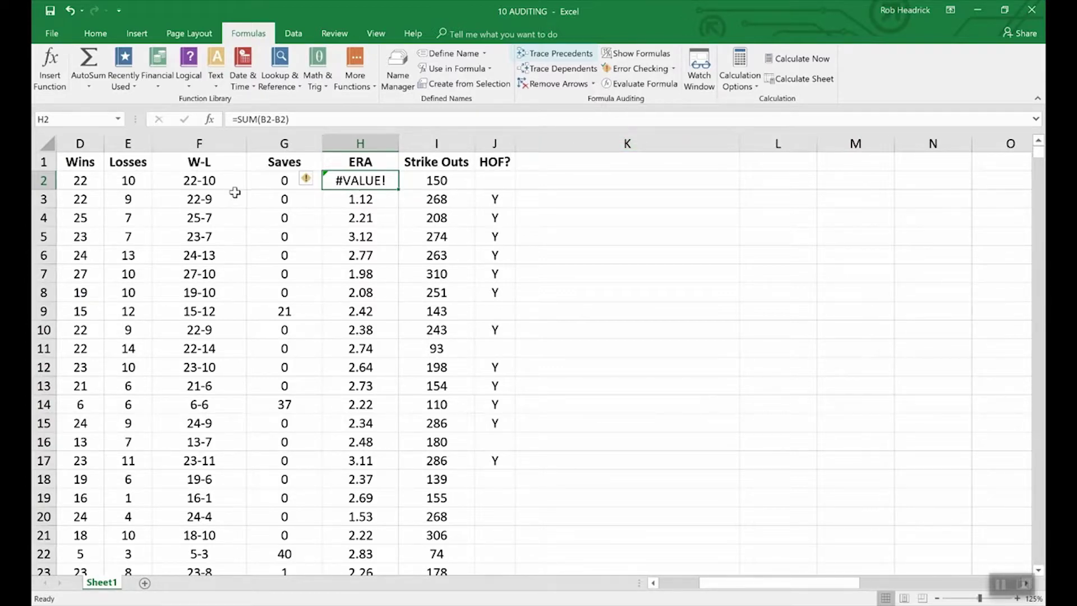
# Step: Trace precedents for F2's W-L formula, drawing arrows from D2 and E2
pyautogui.click(211, 182)
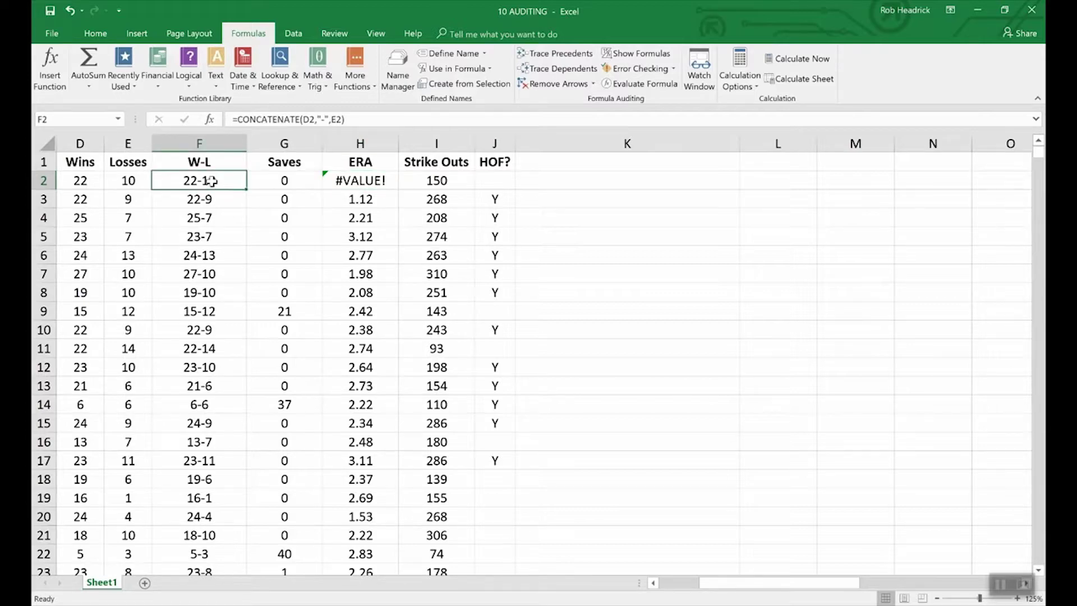
pyautogui.click(548, 55)
pyautogui.moveTo(759, 583); pyautogui.dragTo(717, 583)
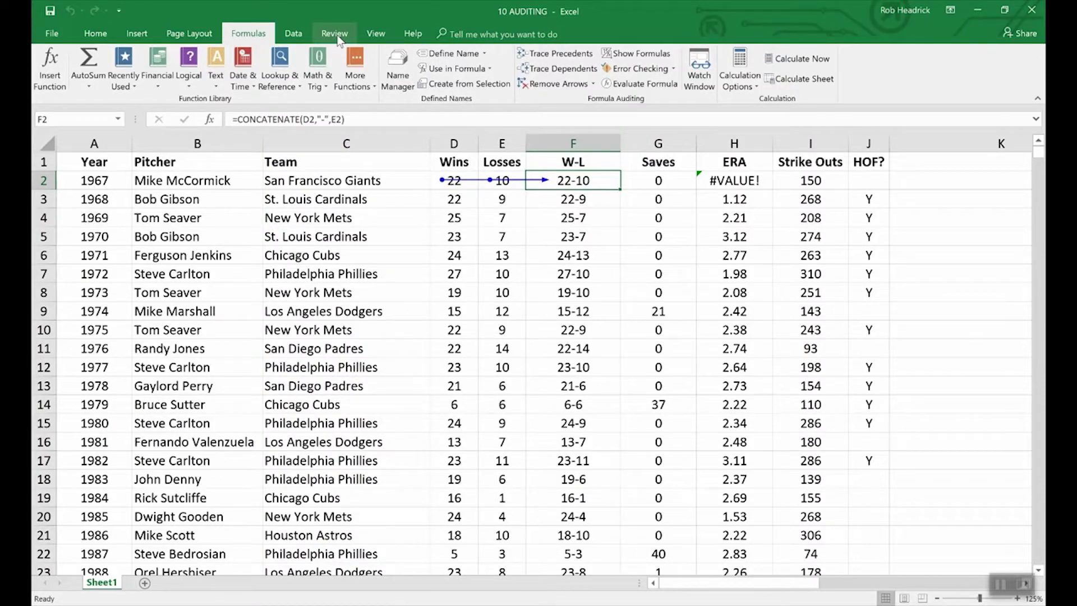
pyautogui.click(375, 33)
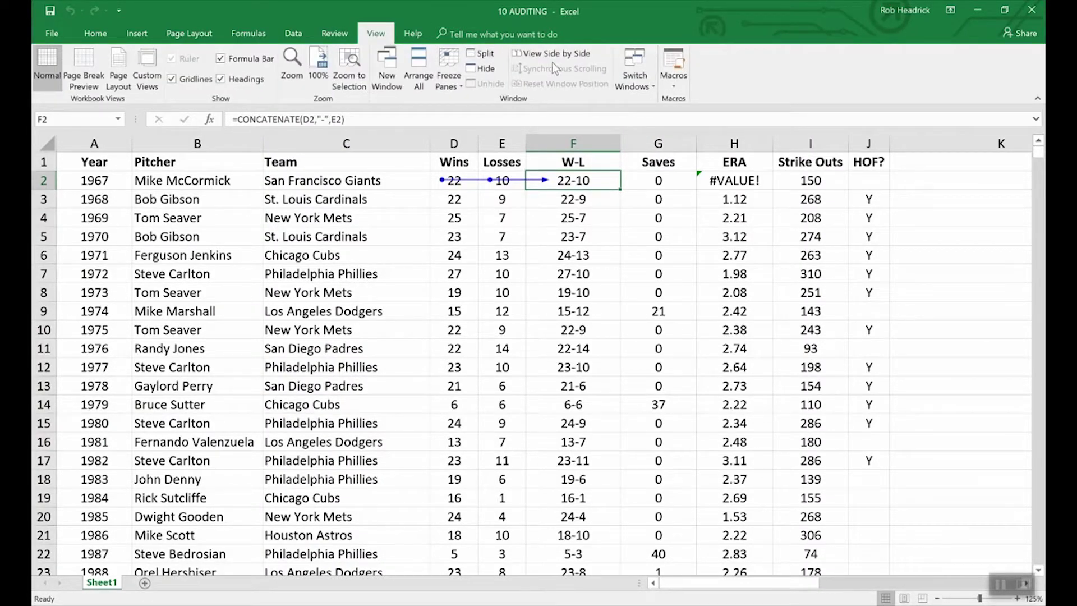
pyautogui.click(645, 74)
pyautogui.click(662, 118)
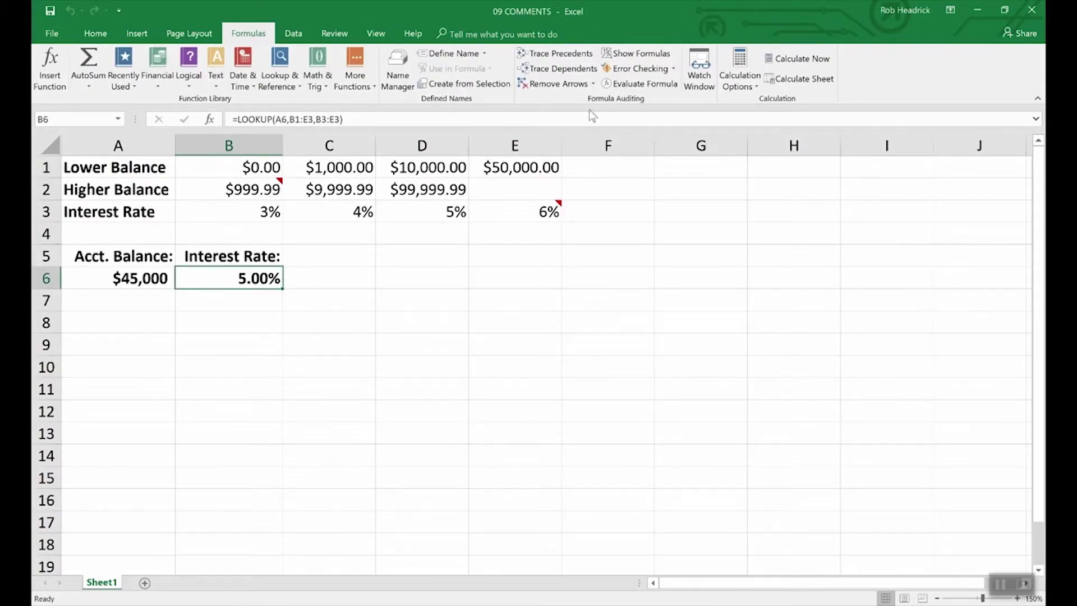
pyautogui.click(574, 56)
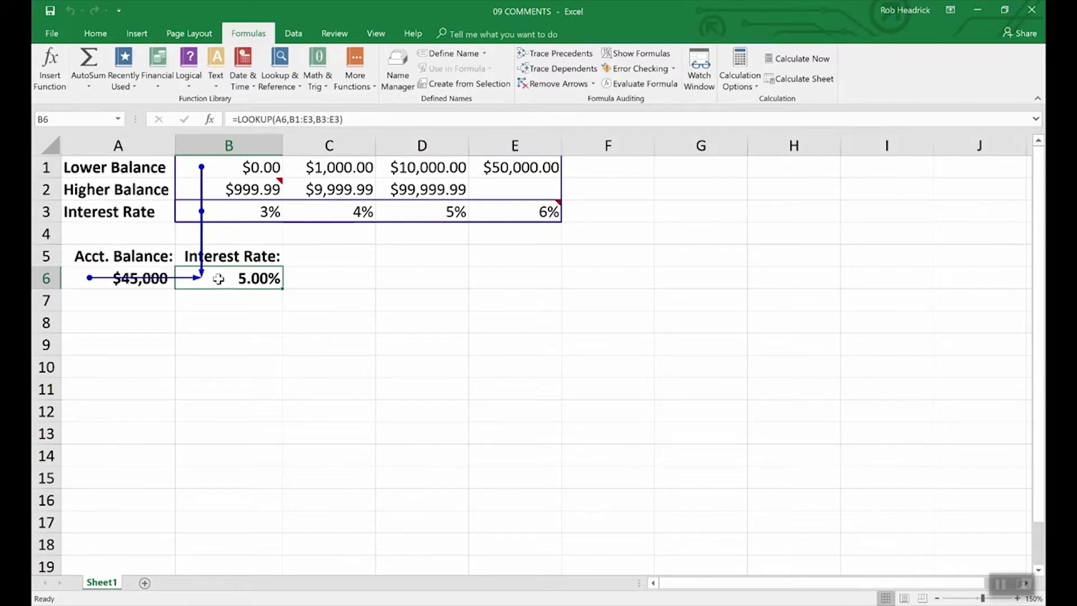
pyautogui.click(560, 84)
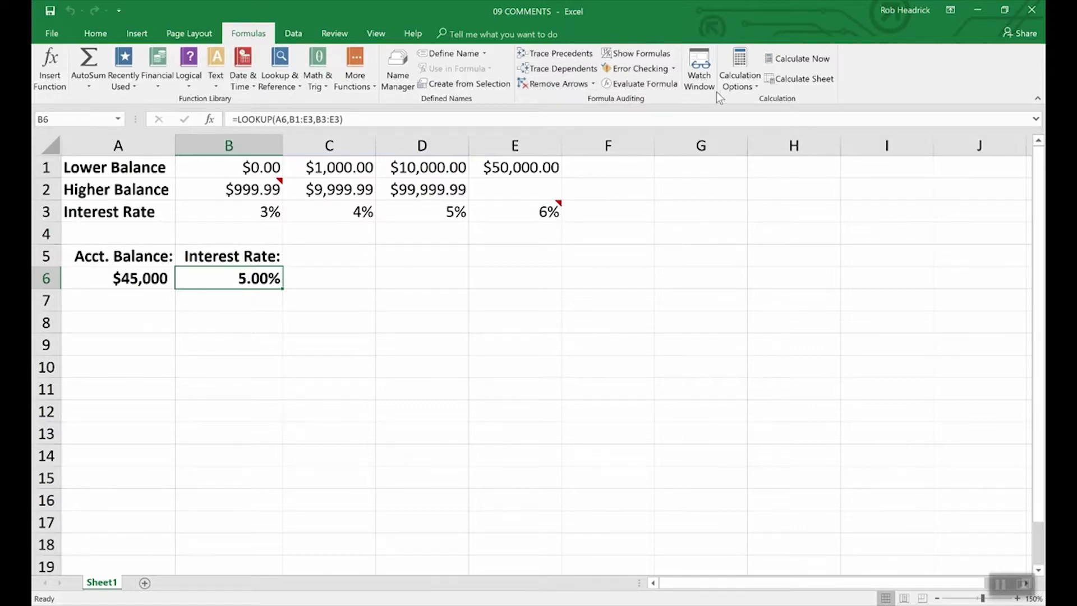
pyautogui.click(376, 35)
pyautogui.click(635, 70)
pyautogui.click(643, 101)
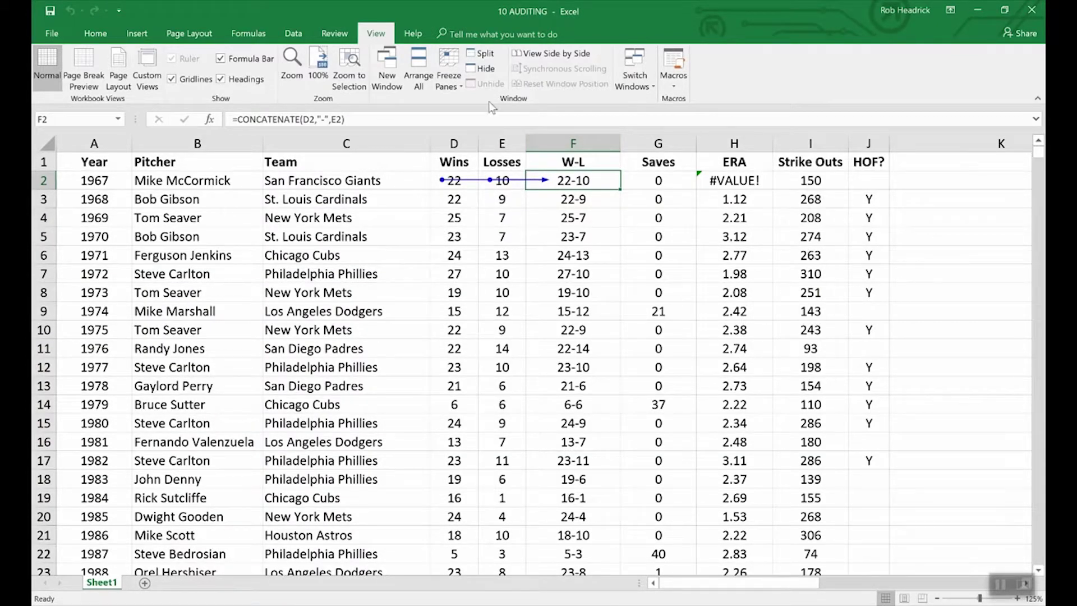
# Step: Remove the trace arrows, then toggle Show Formulas on and back off
pyautogui.click(248, 33)
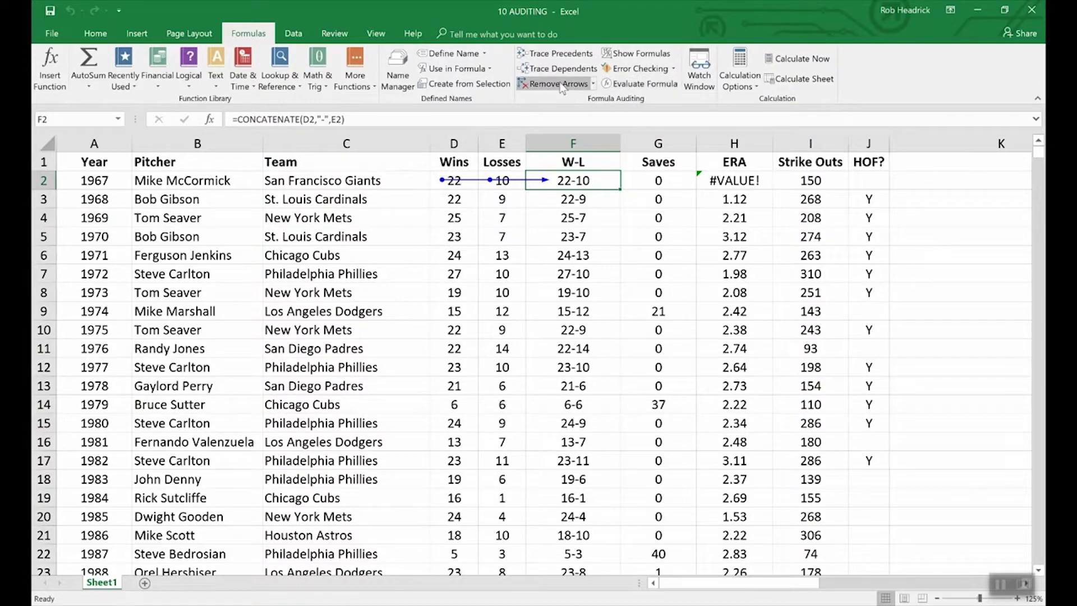
pyautogui.click(562, 86)
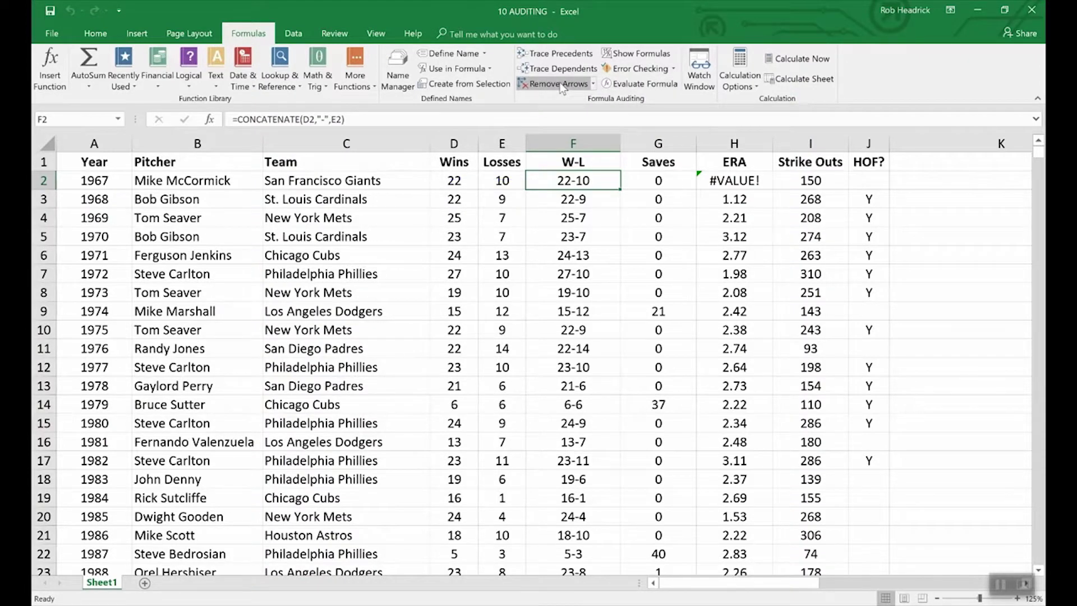
pyautogui.click(624, 53)
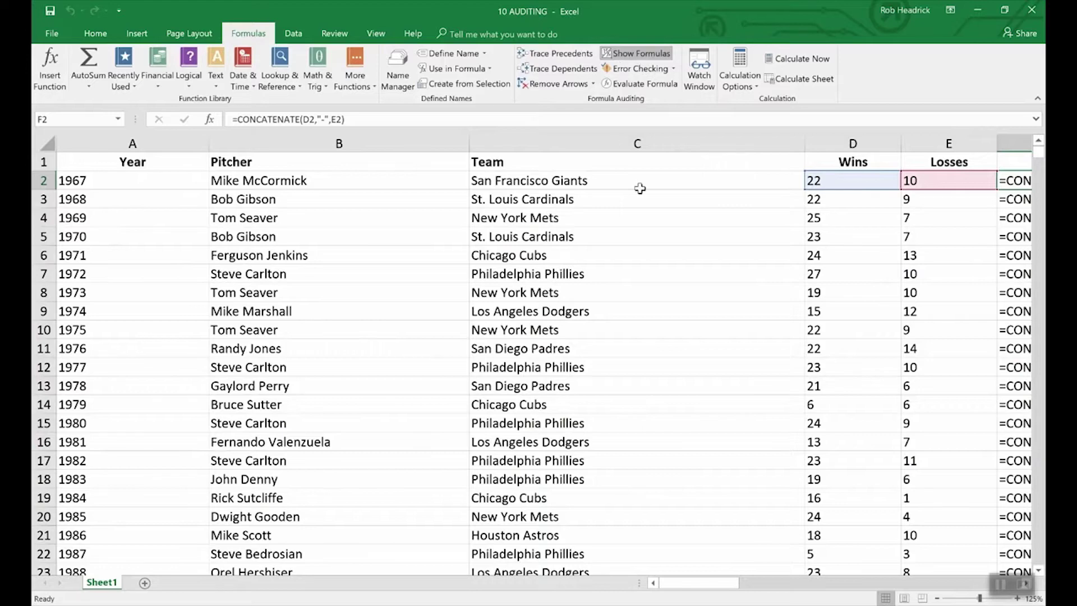
pyautogui.moveTo(716, 585); pyautogui.dragTo(749, 576)
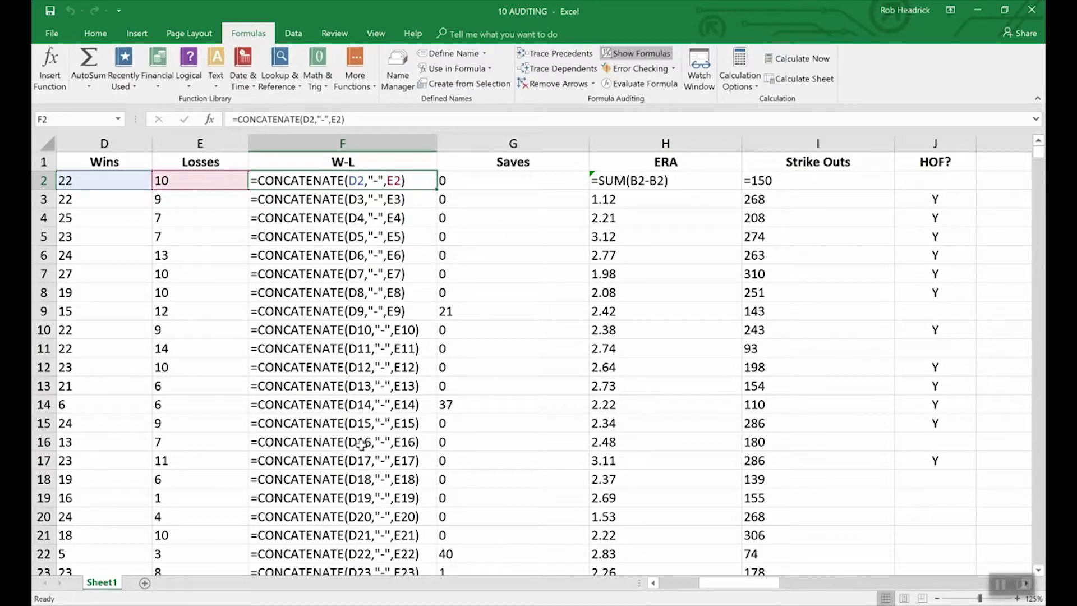
pyautogui.click(644, 54)
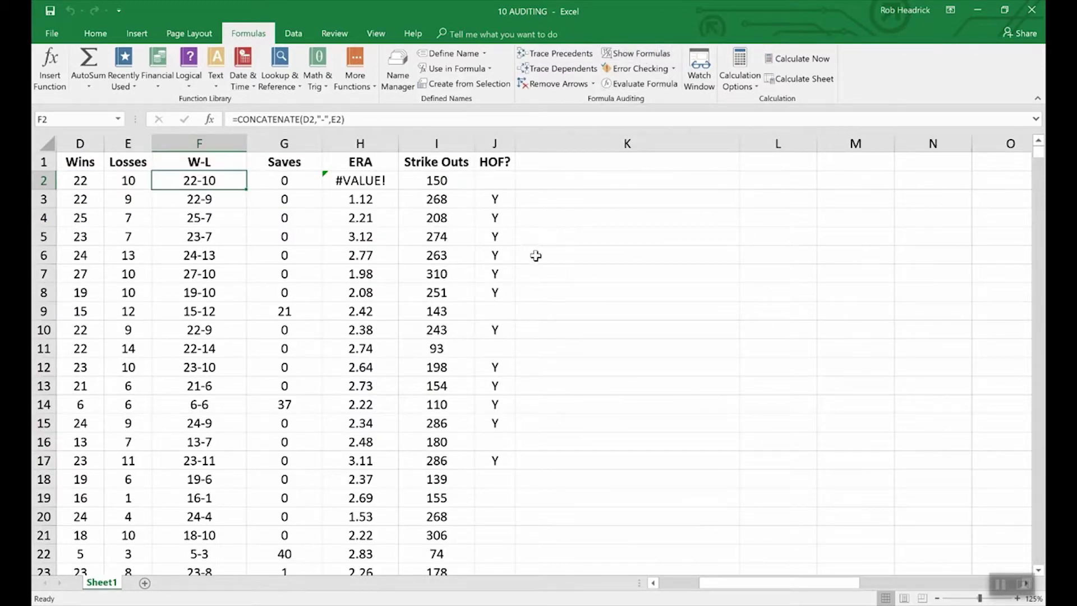
pyautogui.click(654, 584)
pyautogui.click(653, 583)
pyautogui.click(653, 583)
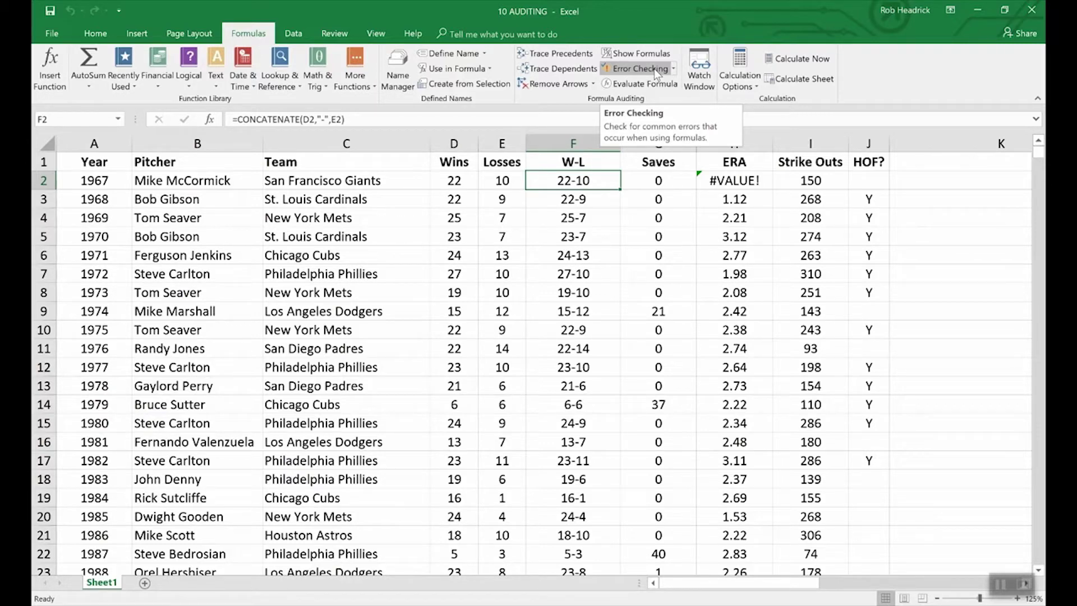
pyautogui.click(654, 69)
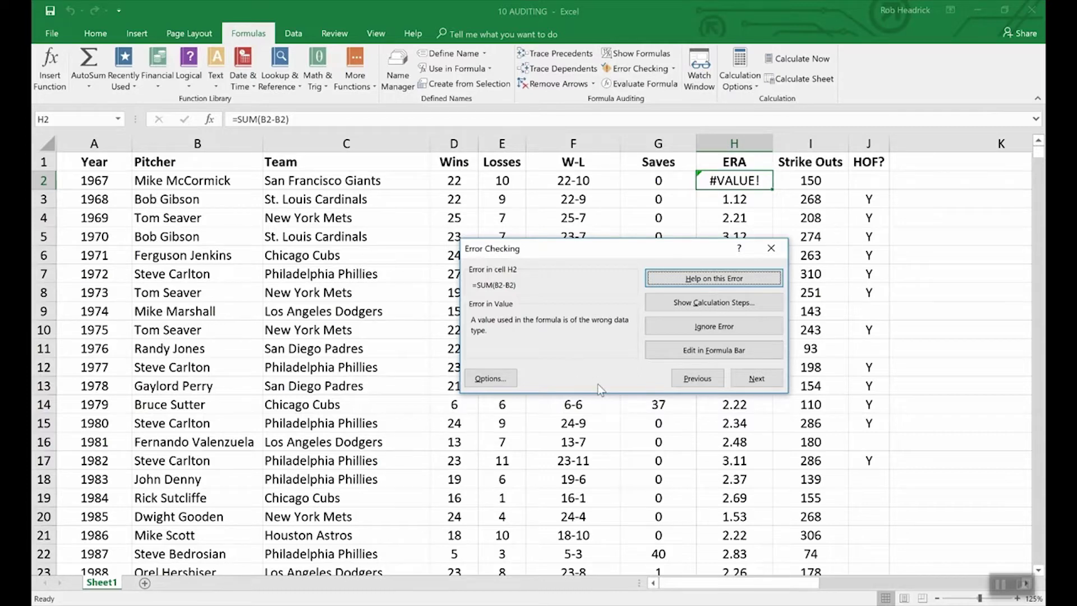
pyautogui.click(926, 352)
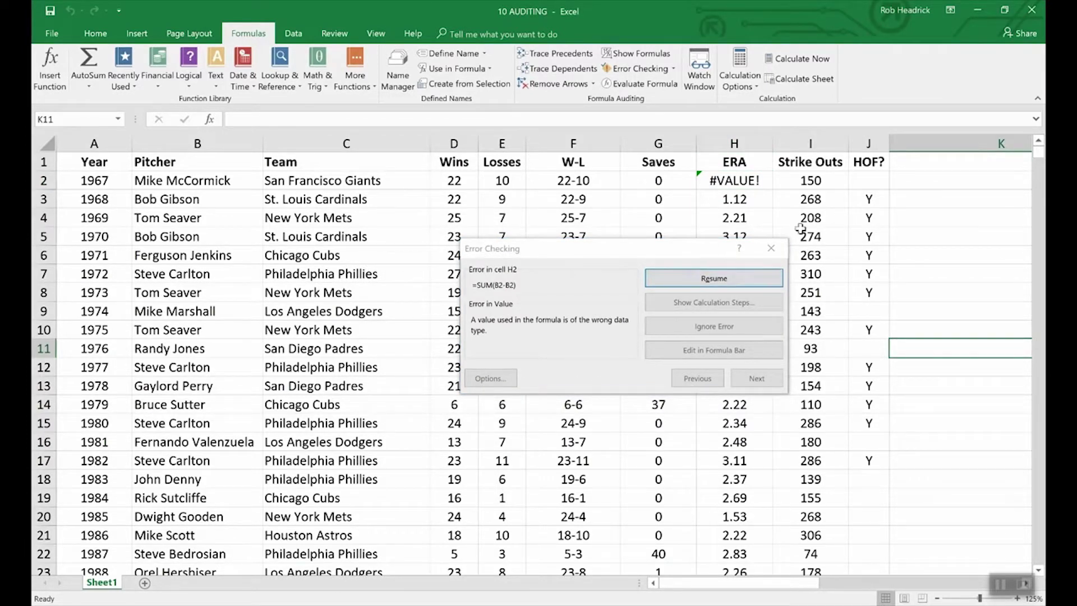
pyautogui.click(771, 248)
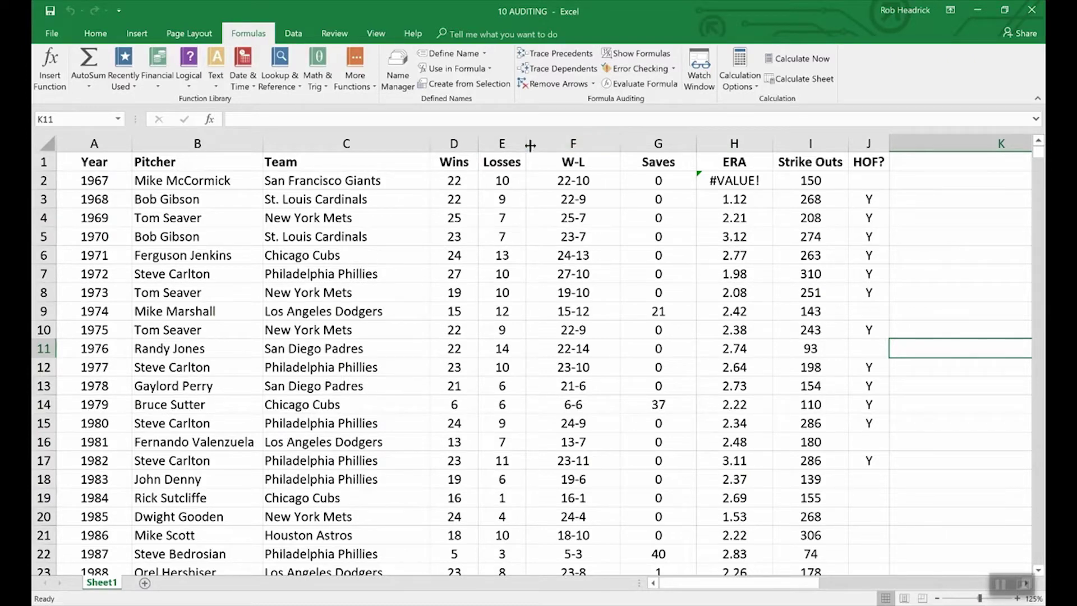
pyautogui.click(552, 182)
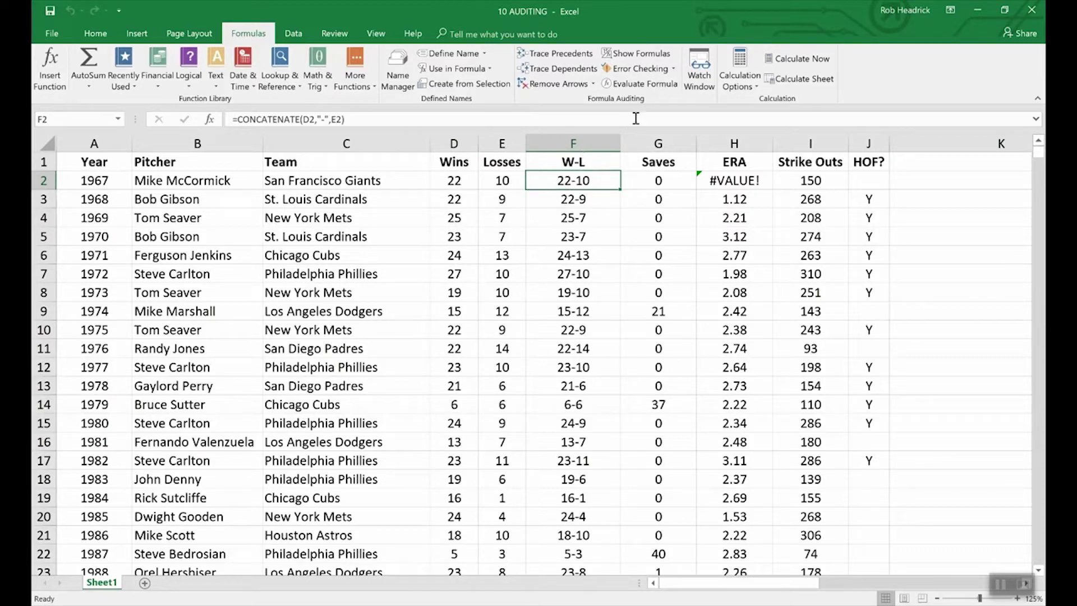
# Step: Evaluate F2's formula step by step: D2 becomes 22, E2 becomes 10, result 22-10
pyautogui.click(639, 83)
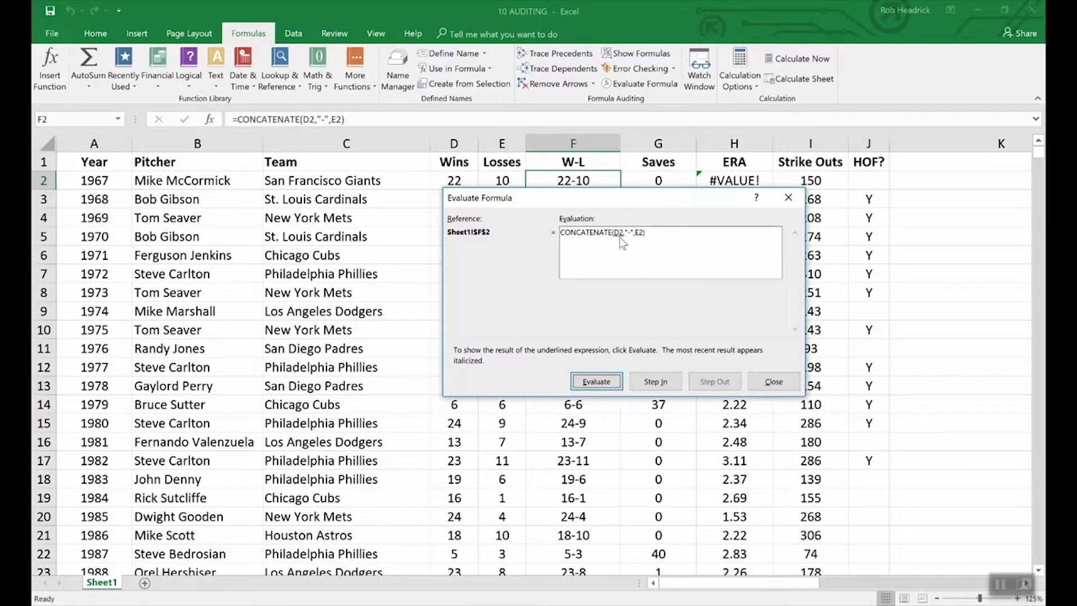
pyautogui.click(606, 382)
pyautogui.moveTo(503, 196); pyautogui.dragTo(503, 207)
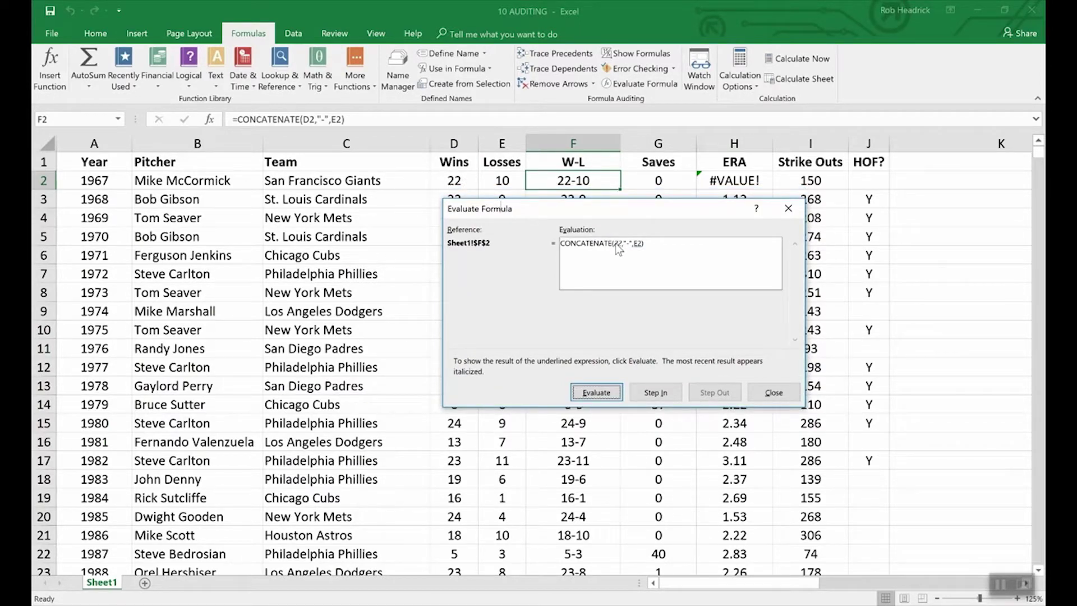
pyautogui.click(598, 394)
pyautogui.click(612, 396)
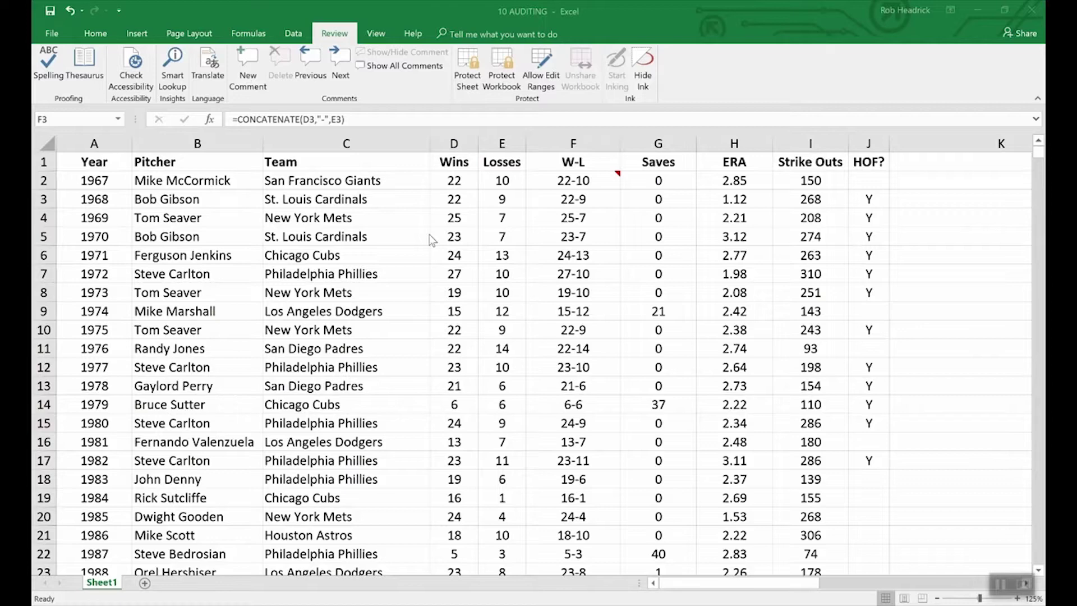
# Step: Encrypt the 10 AUDITING workbook with an open password and confirm it
pyautogui.click(53, 35)
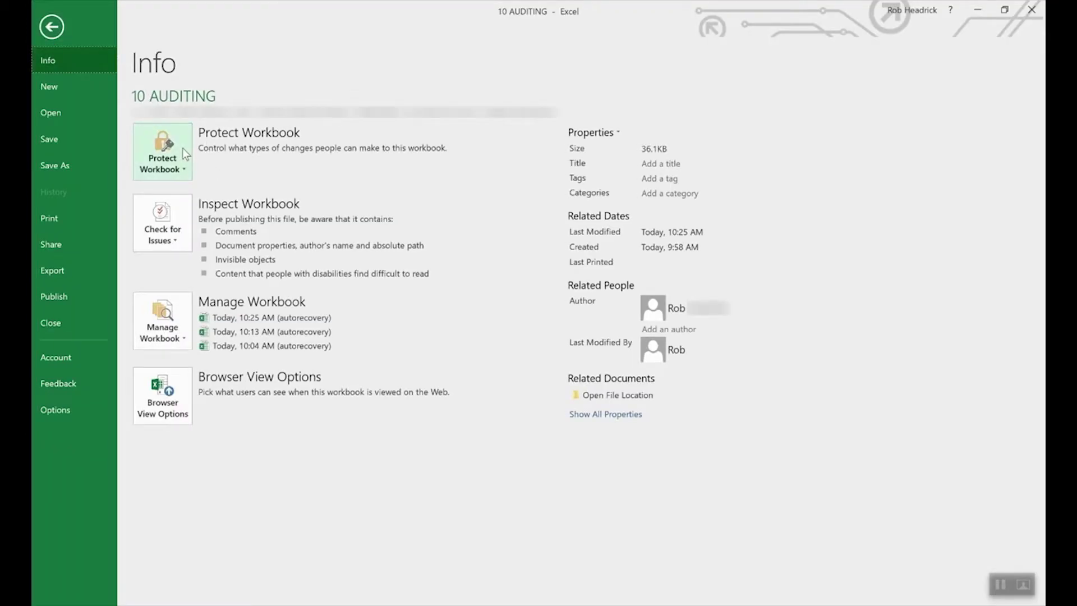
pyautogui.click(181, 149)
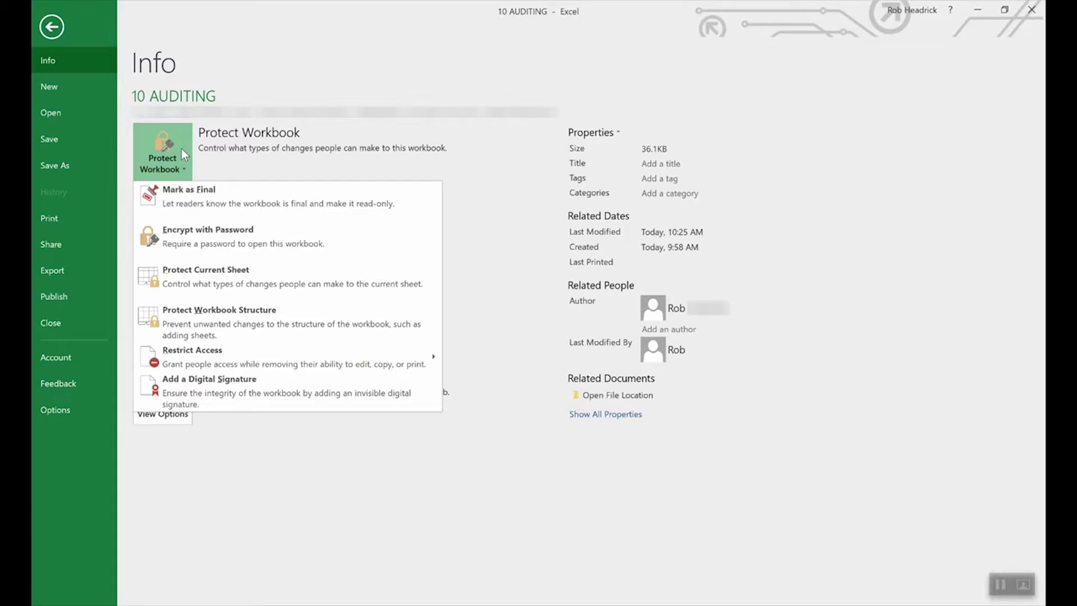
pyautogui.click(230, 238)
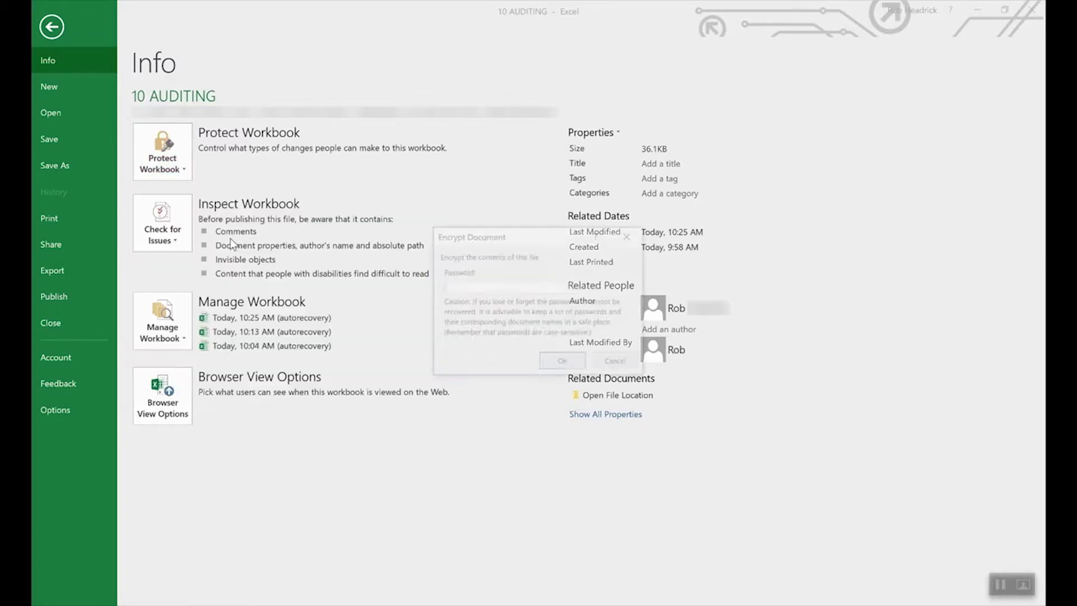
pyautogui.write('pass')
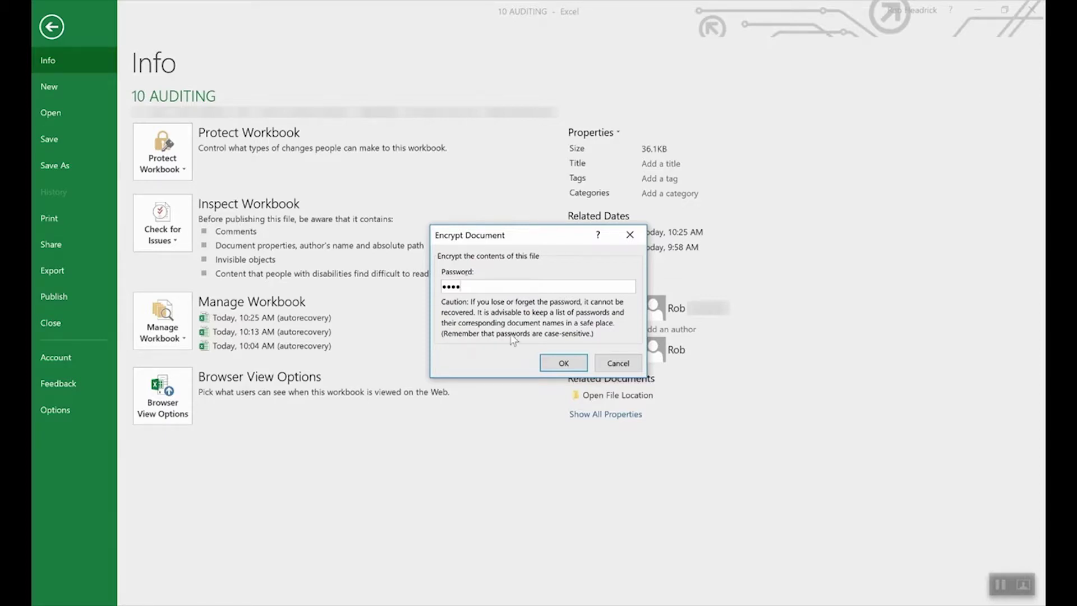
pyautogui.click(559, 364)
pyautogui.write('****')
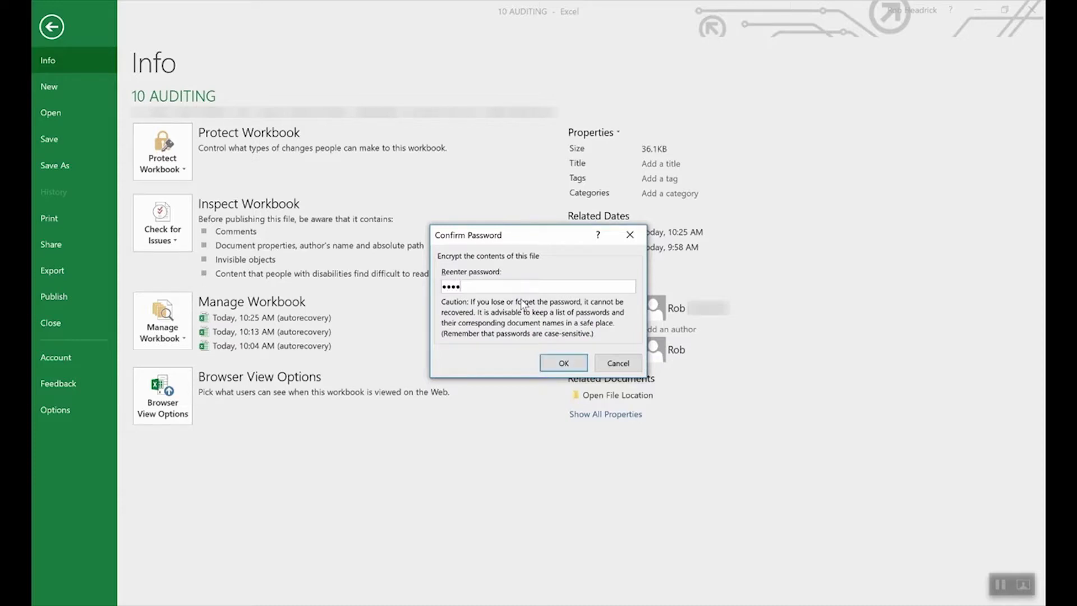
pyautogui.click(563, 365)
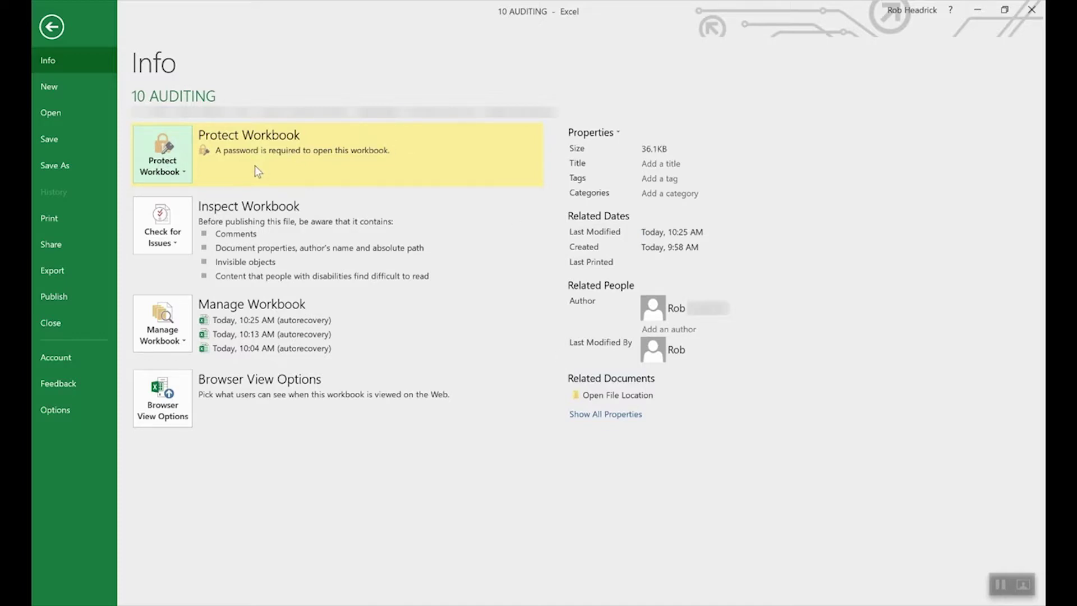
# Step: Clear the password in Encrypt with Password so the workbook opens without one
pyautogui.click(172, 167)
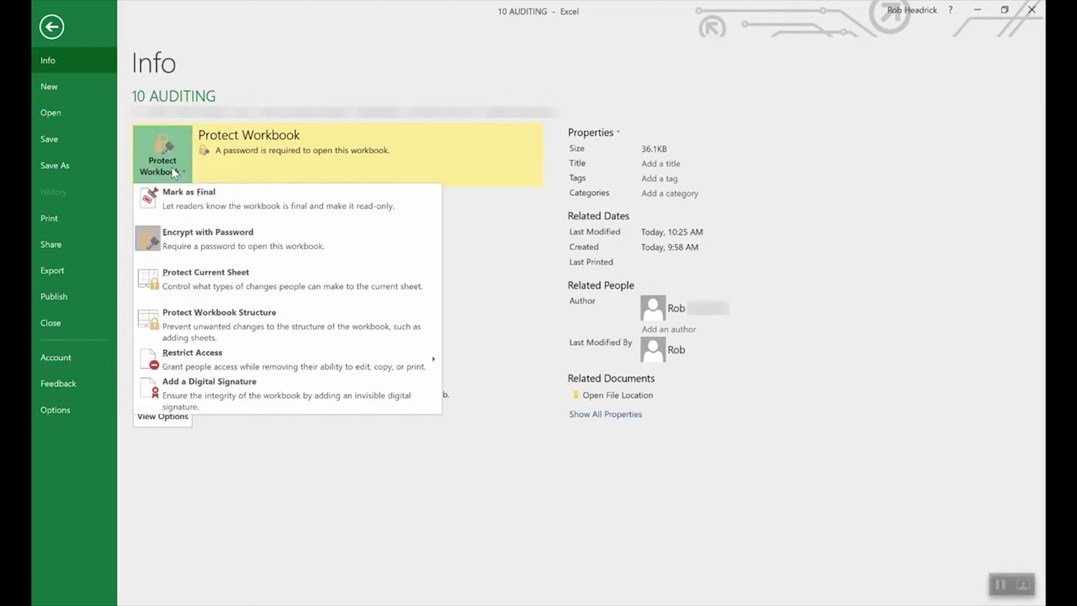
pyautogui.click(202, 238)
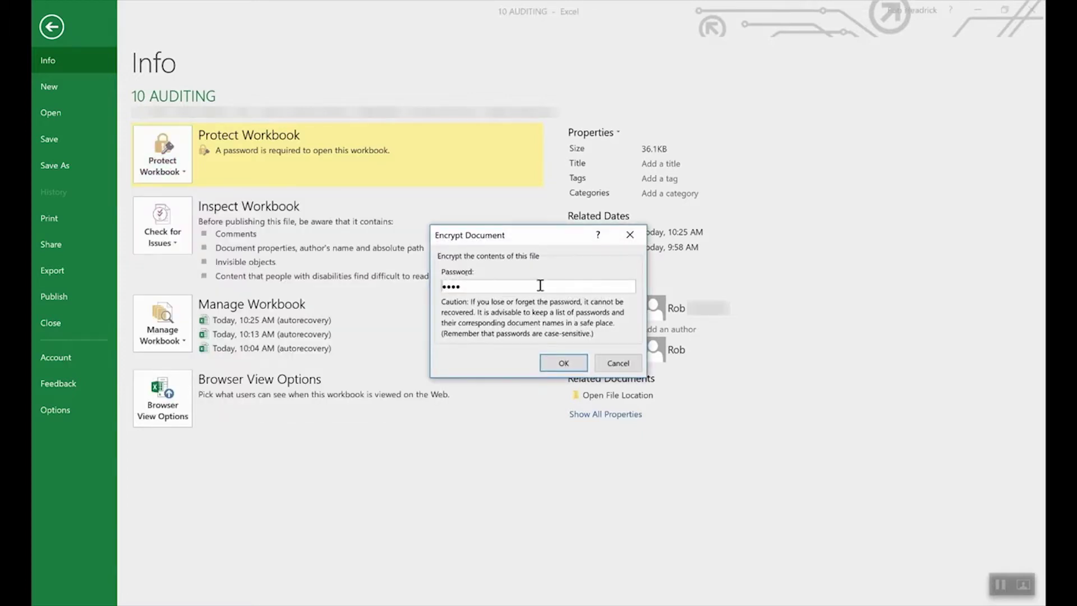
pyautogui.doubleClick(534, 283)
pyautogui.press('BackSpace')
pyautogui.click(559, 361)
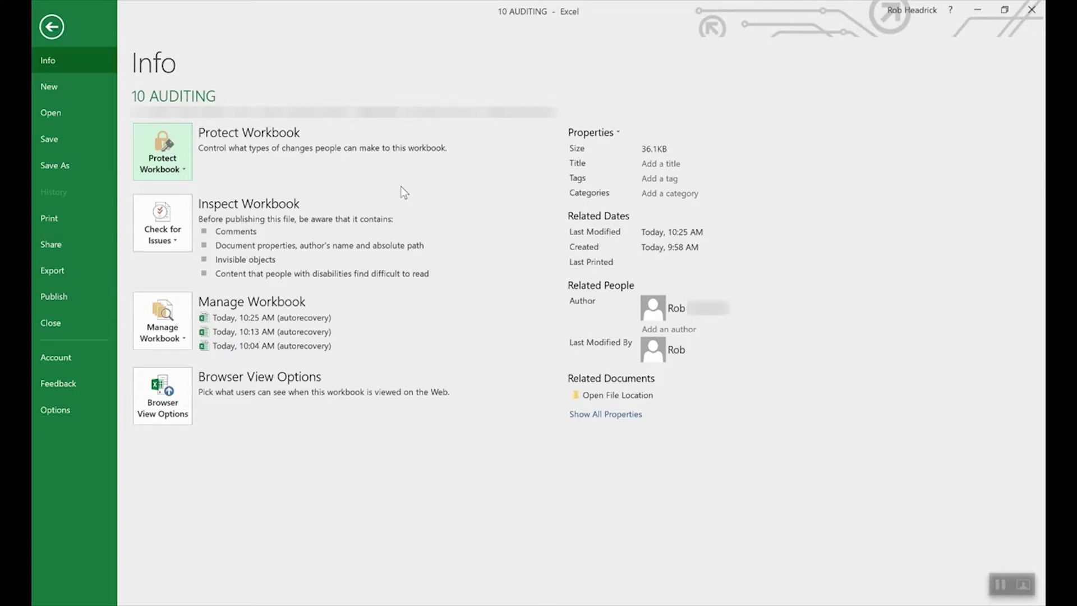
# Step: Choose Protect Current Sheet, then cancel the Protect Sheet dialog without applying protection
pyautogui.click(167, 147)
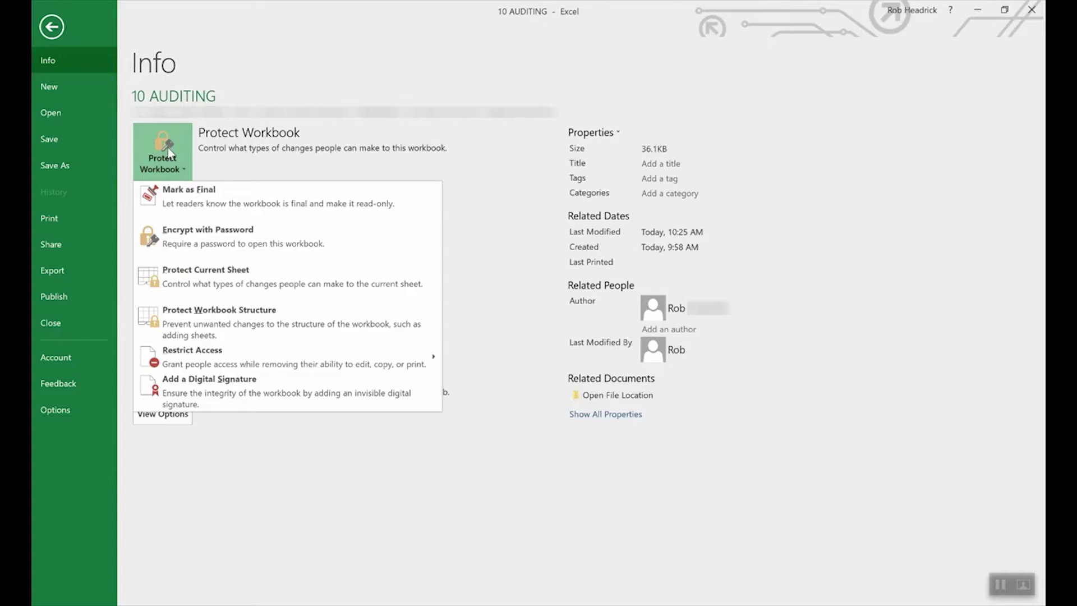
pyautogui.click(224, 277)
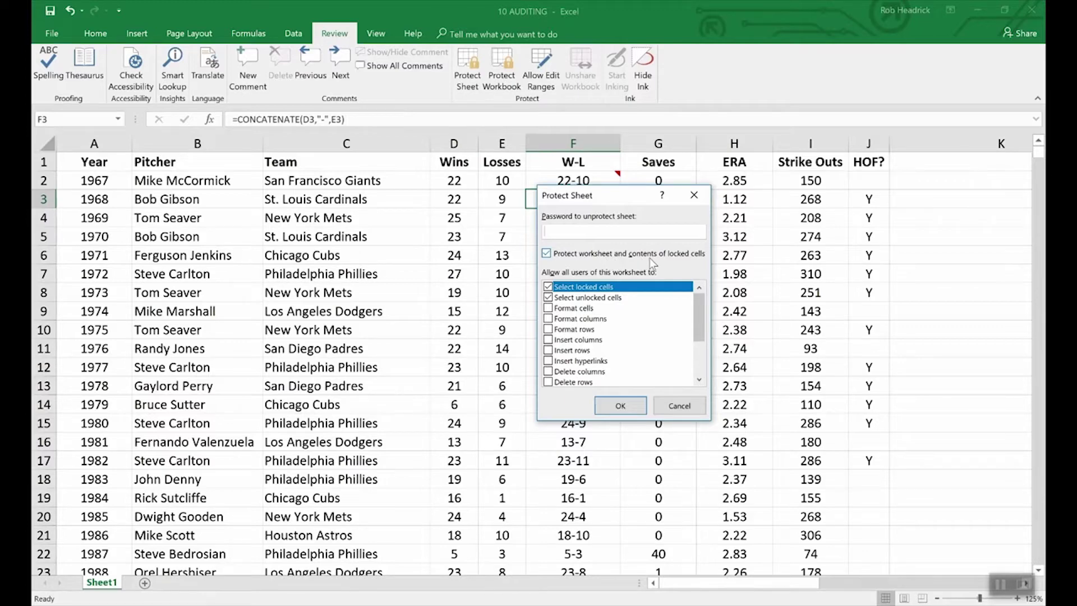
pyautogui.click(678, 406)
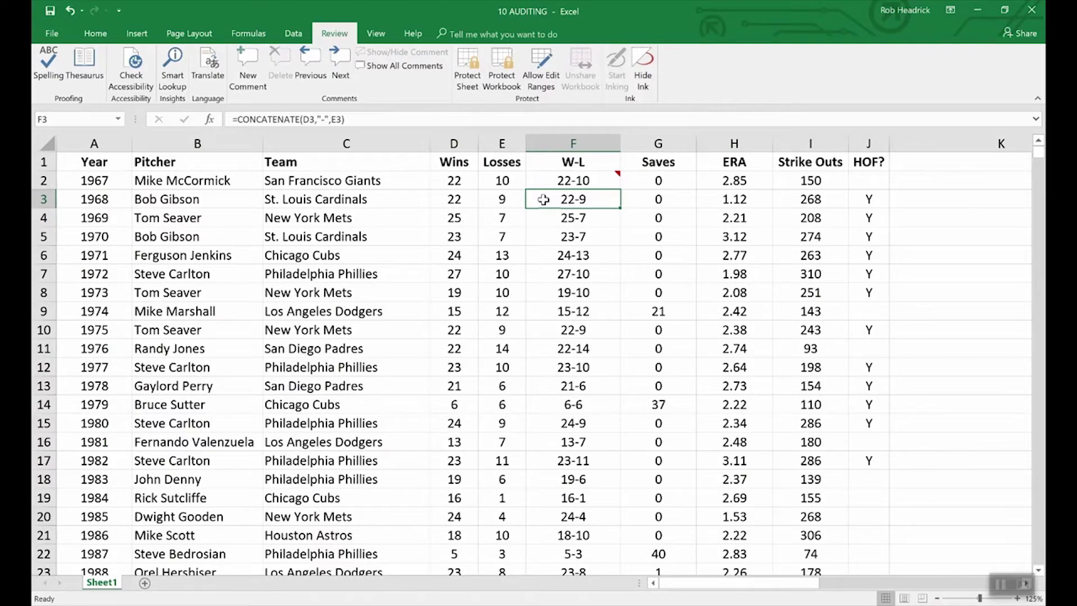
# Step: Tick Hidden on F3's Protection settings so its CONCATENATE formula hides when protected
pyautogui.rightClick(581, 203)
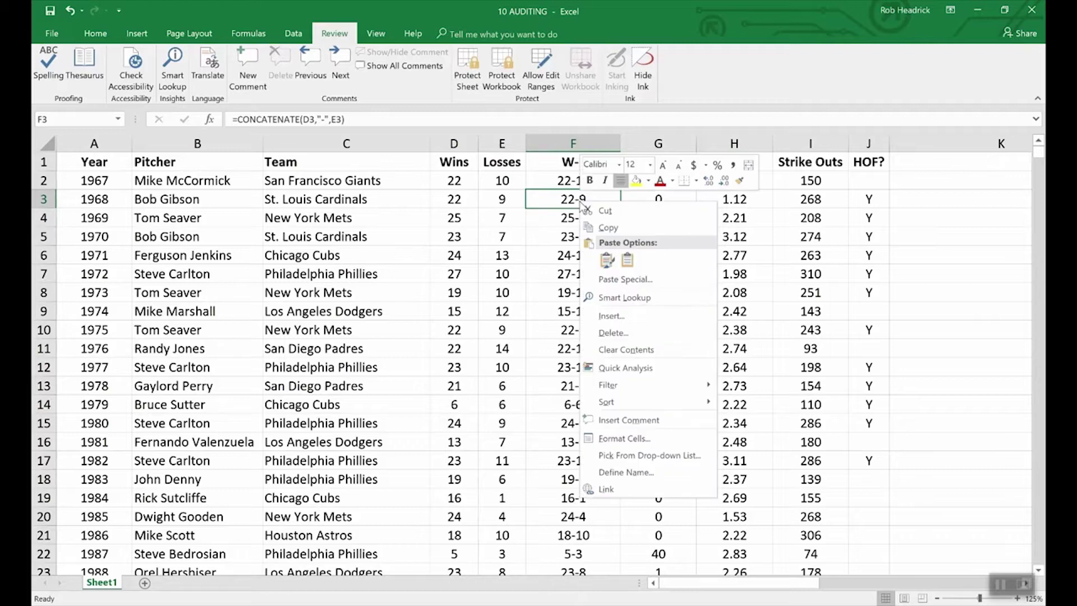
pyautogui.click(630, 438)
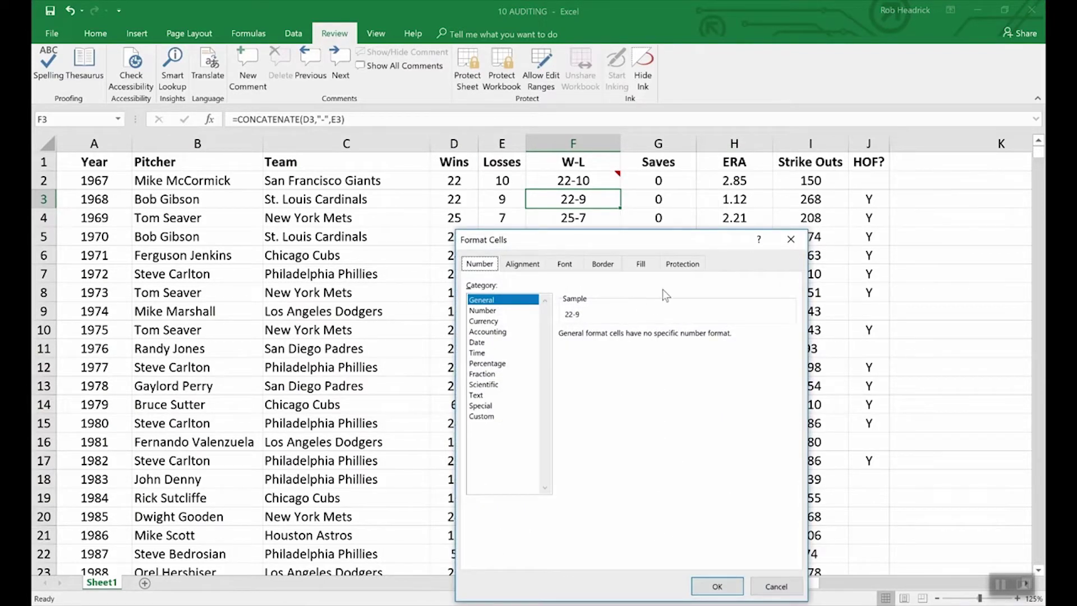
pyautogui.click(683, 265)
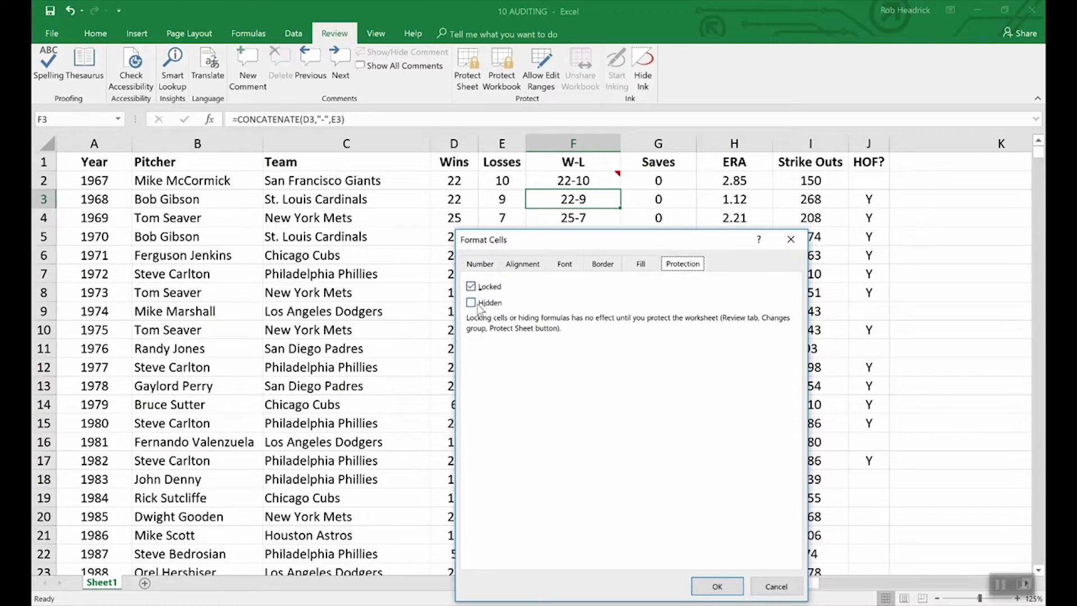
pyautogui.click(472, 304)
pyautogui.click(717, 586)
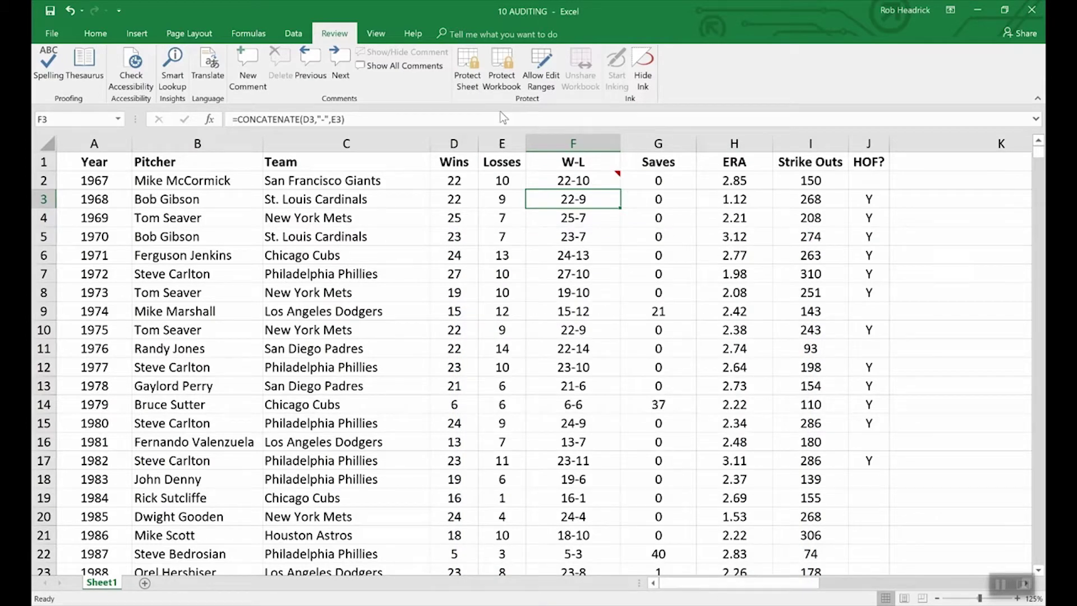
# Step: Password-protect the pitcher stats sheet, then confirm F3's formula is hidden while F4's shows
pyautogui.click(478, 56)
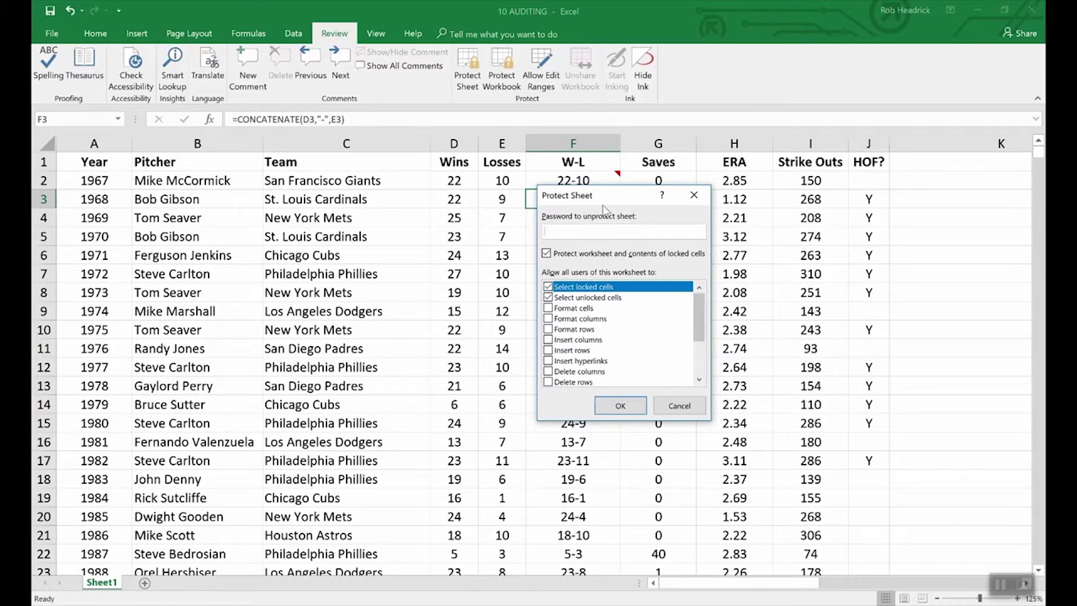
pyautogui.write('••••')
pyautogui.click(622, 410)
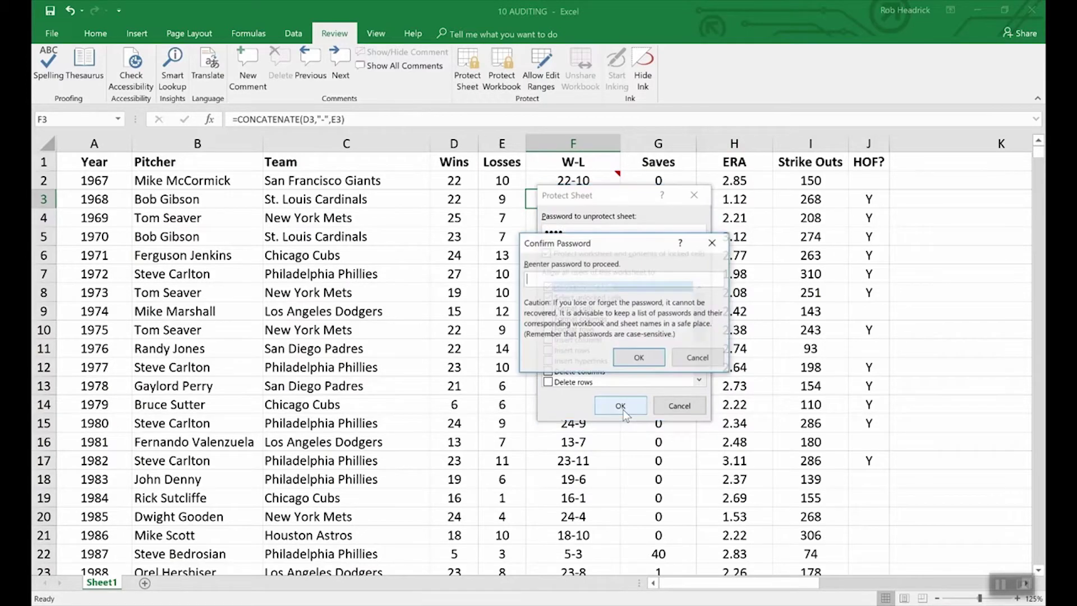
pyautogui.write('••••')
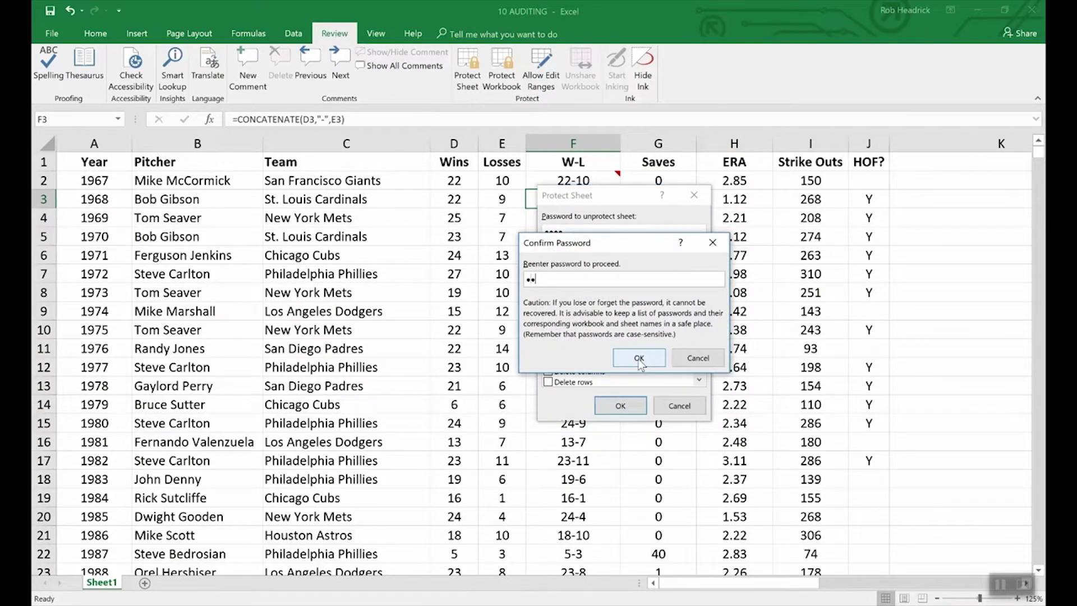
pyautogui.click(639, 359)
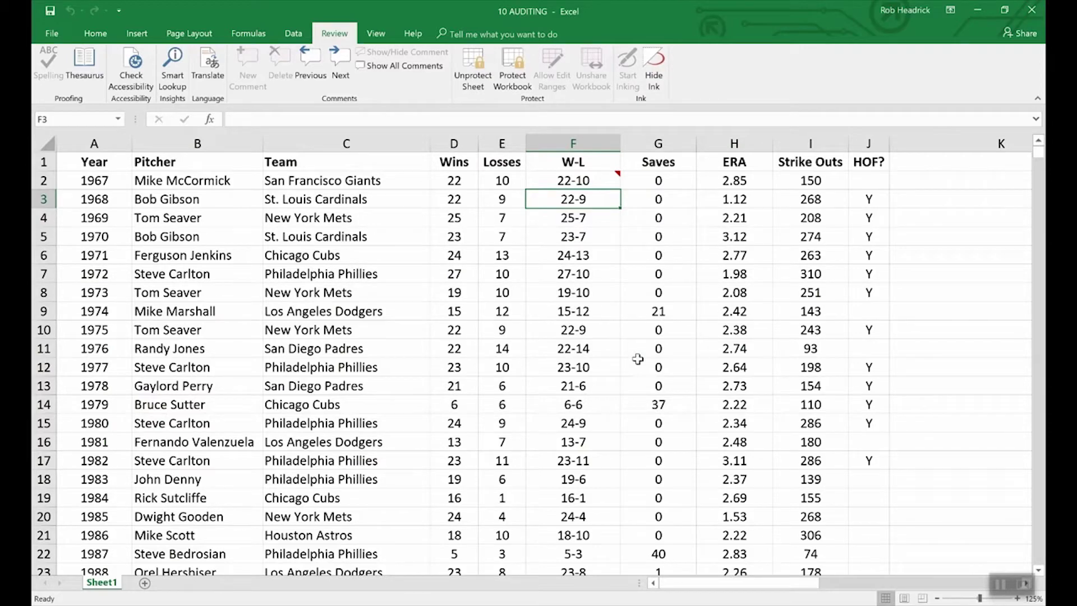
pyautogui.press('Down')
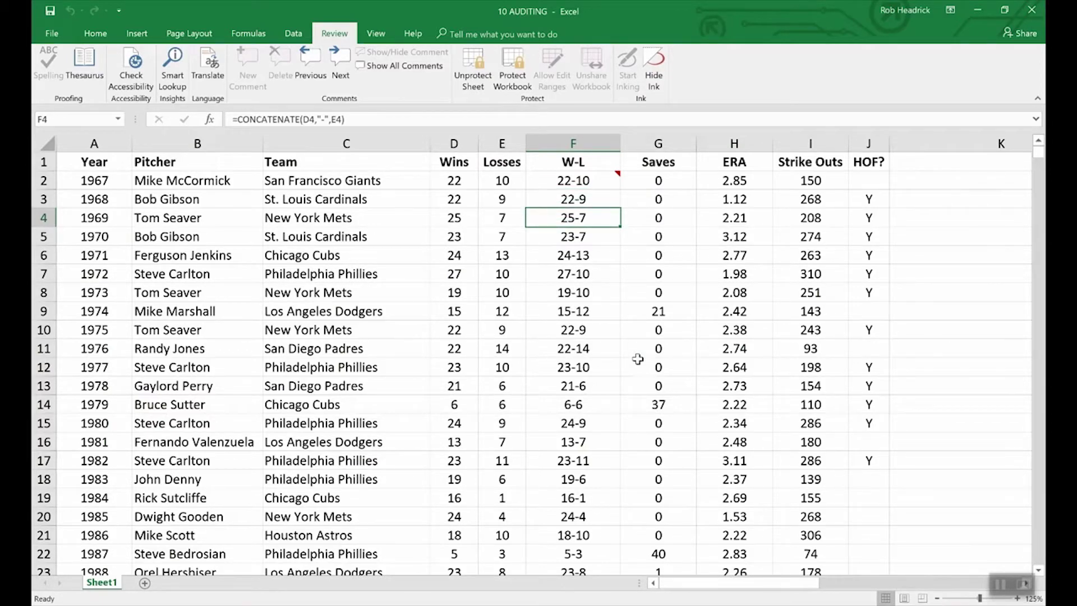
pyautogui.press('Up')
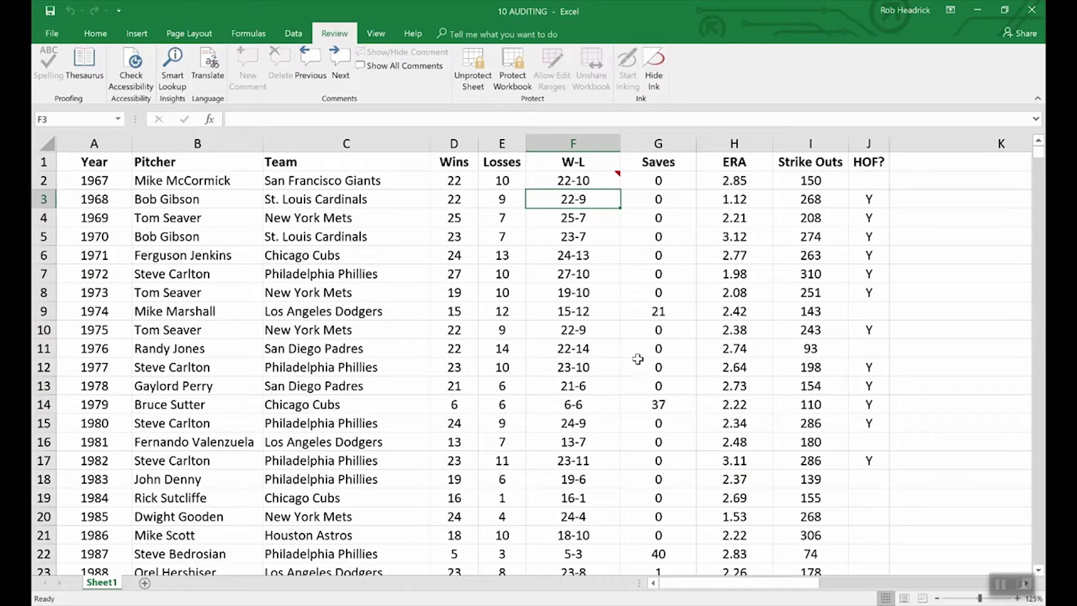
# Step: Keep F2's 'What a great season!' comment displayed and unprotect the sheet using its password
pyautogui.click(600, 181)
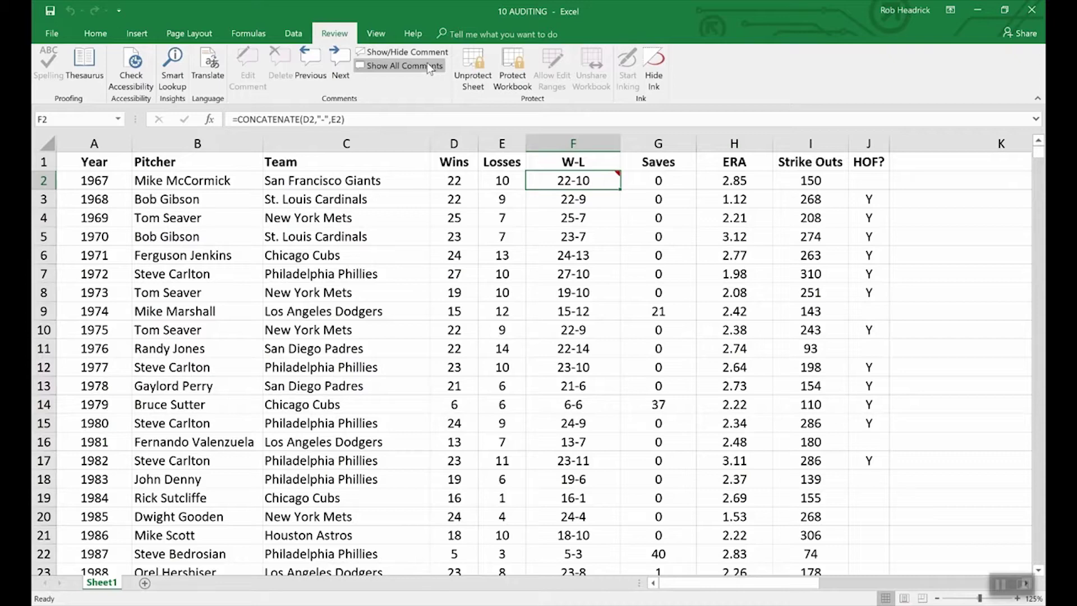
pyautogui.click(415, 52)
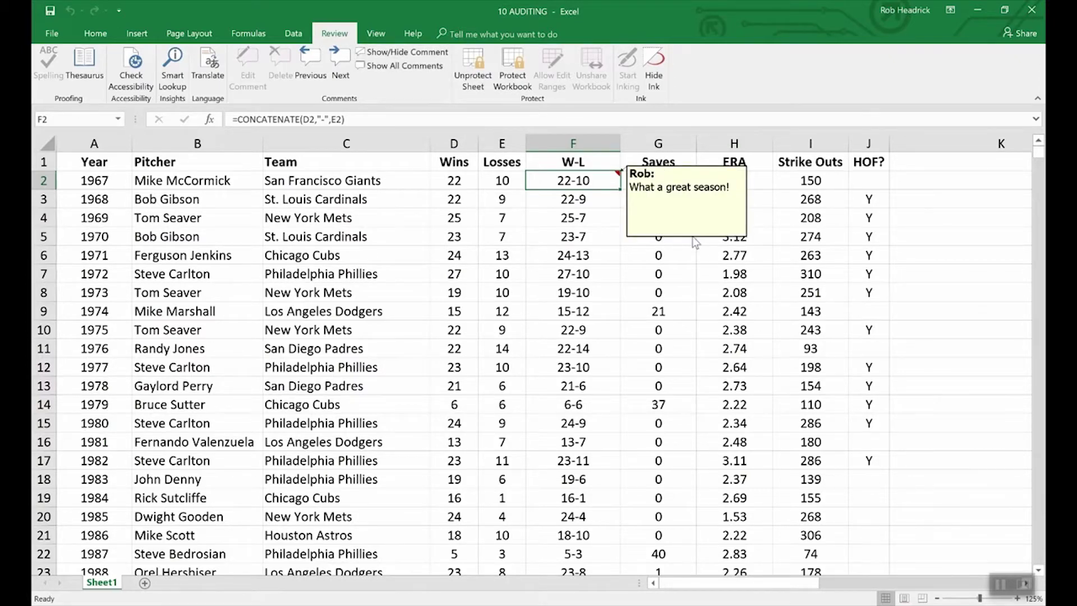
pyautogui.click(473, 62)
pyautogui.write('123456')
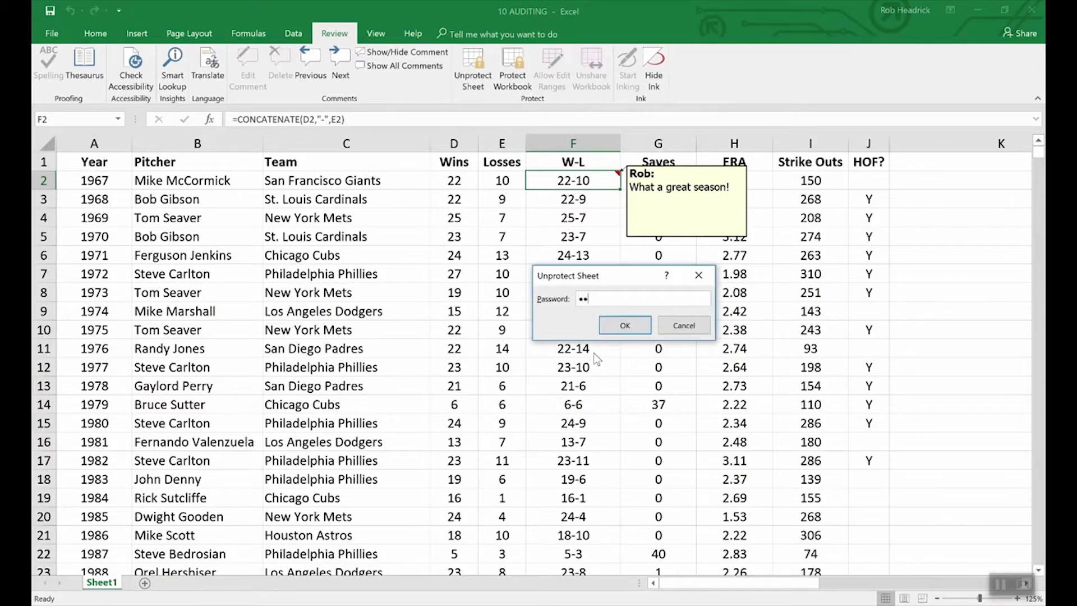
pyautogui.press('Return')
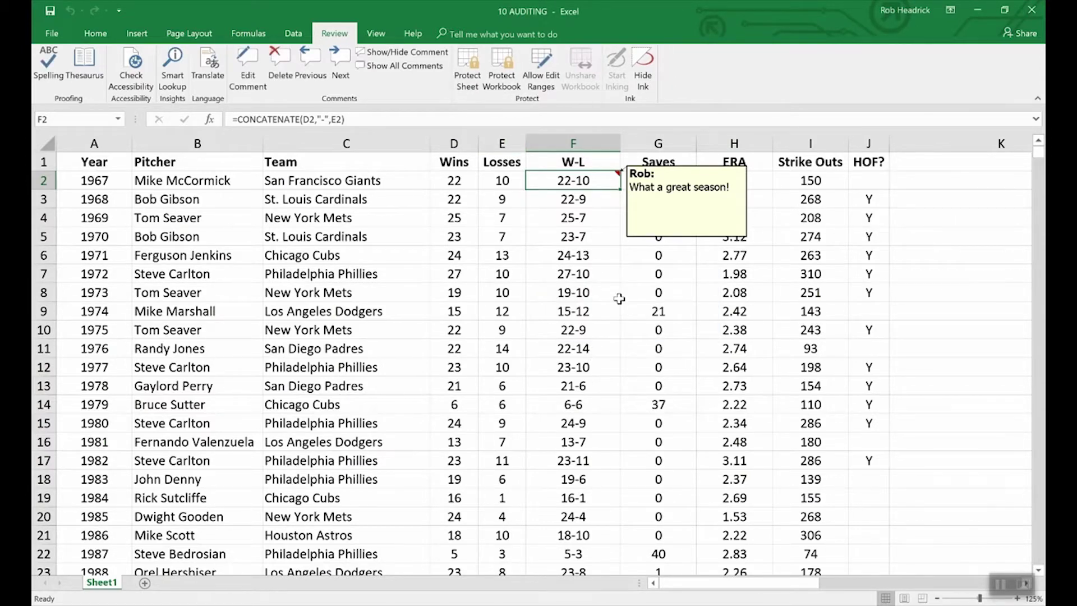
# Step: Check the F2 comment's Protection settings in Format Comment without changes, then open the File page
pyautogui.rightClick(666, 240)
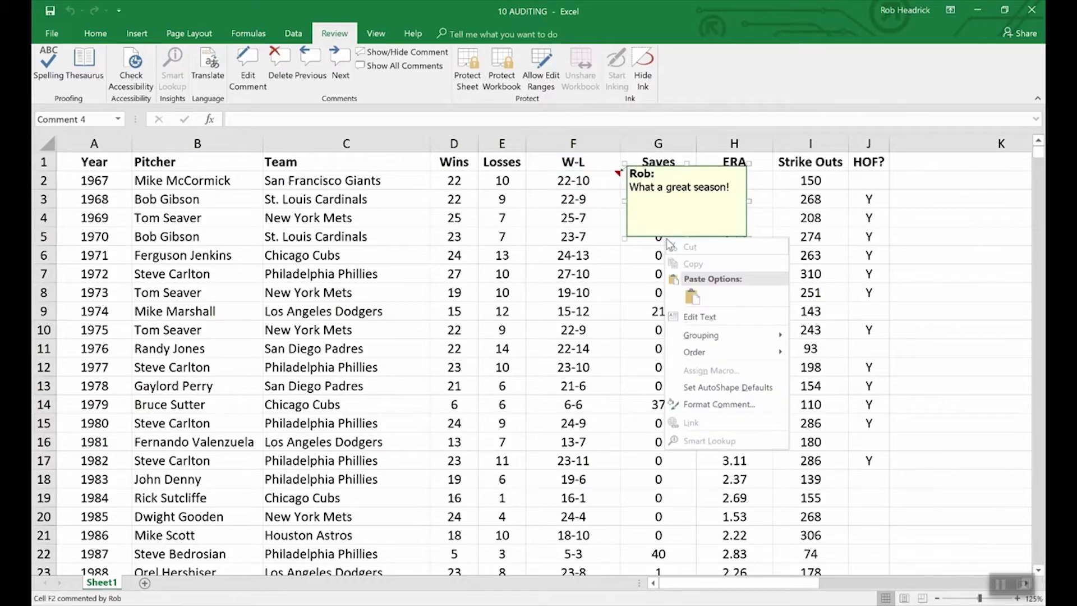
pyautogui.click(730, 405)
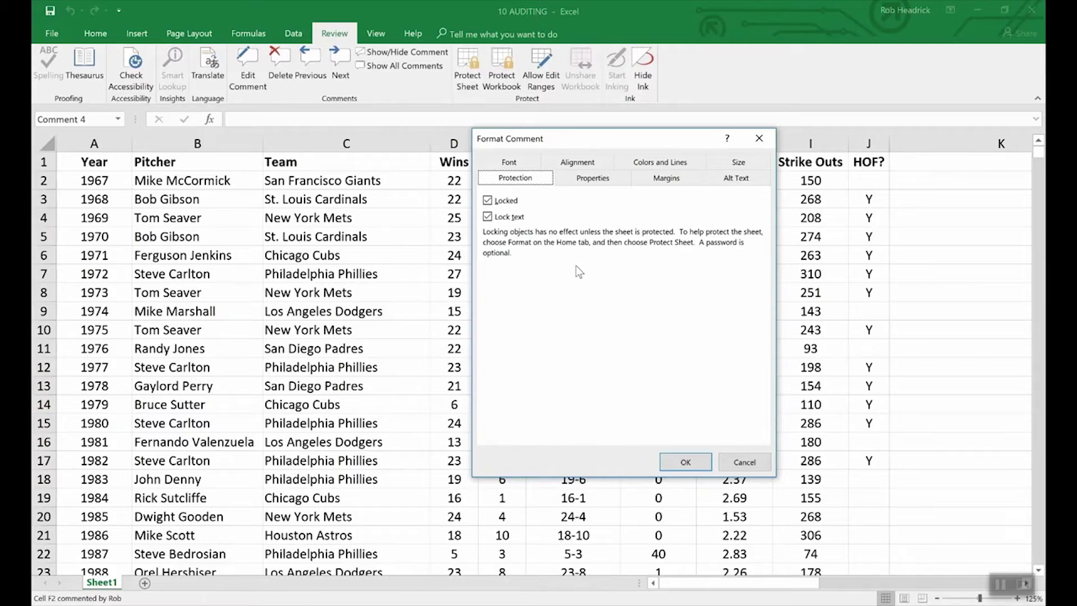
pyautogui.click(730, 460)
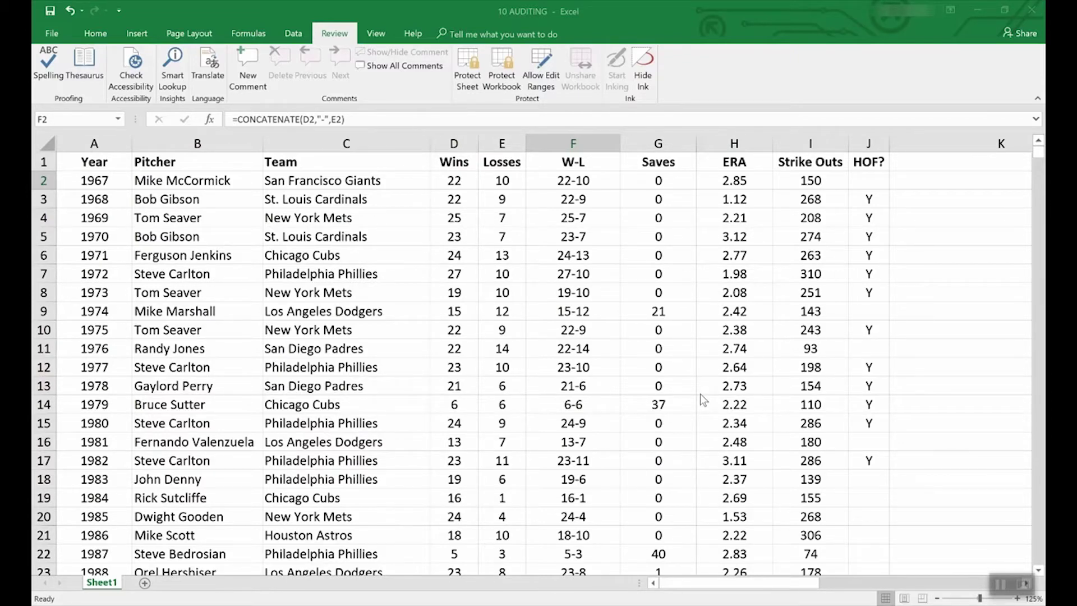
pyautogui.click(46, 33)
# Step: Scroll the File > New template gallery and preview the Loan amortization schedule template
pyautogui.click(50, 35)
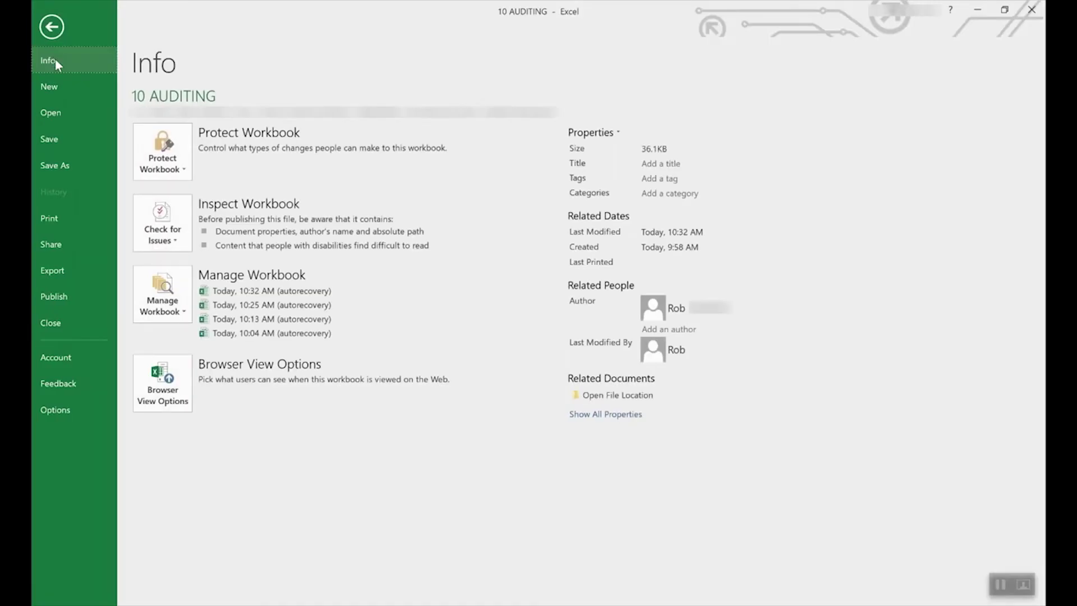
pyautogui.click(49, 89)
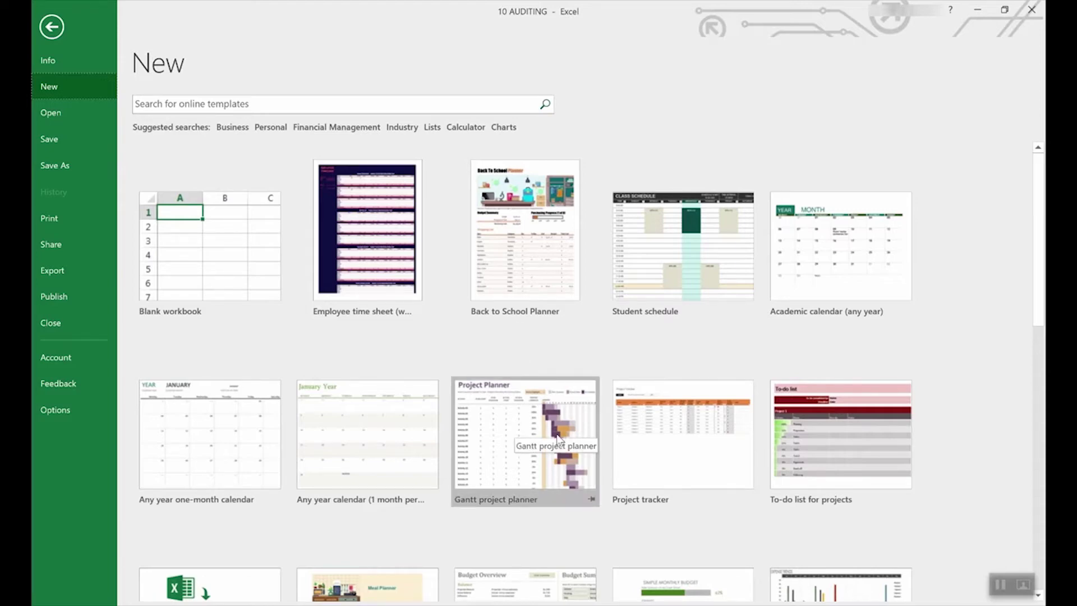
pyautogui.scroll(-5, 488, 505)
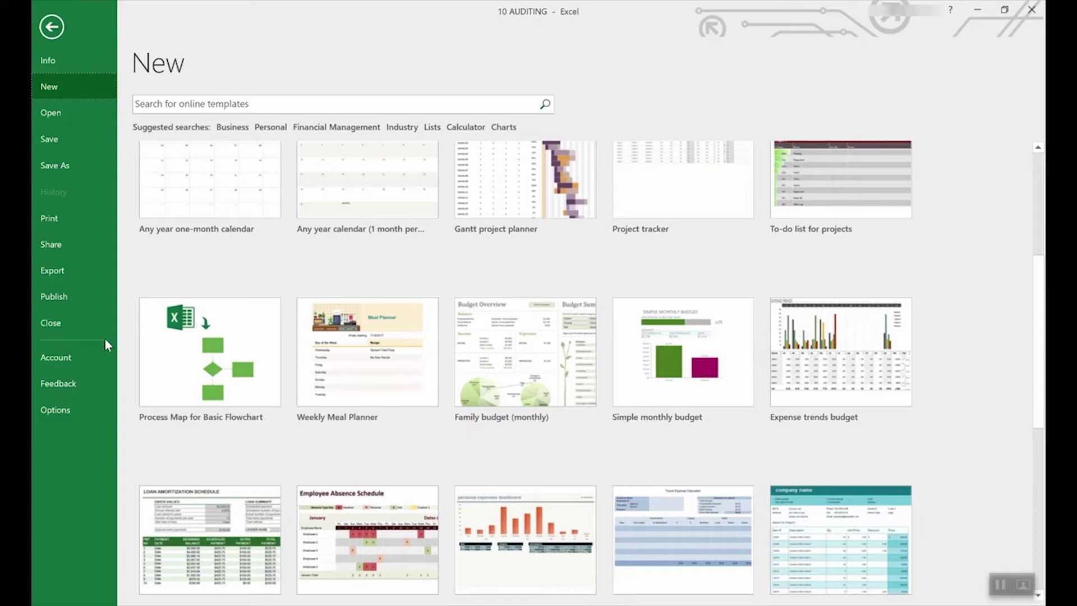
pyautogui.scroll(-3, 509, 379)
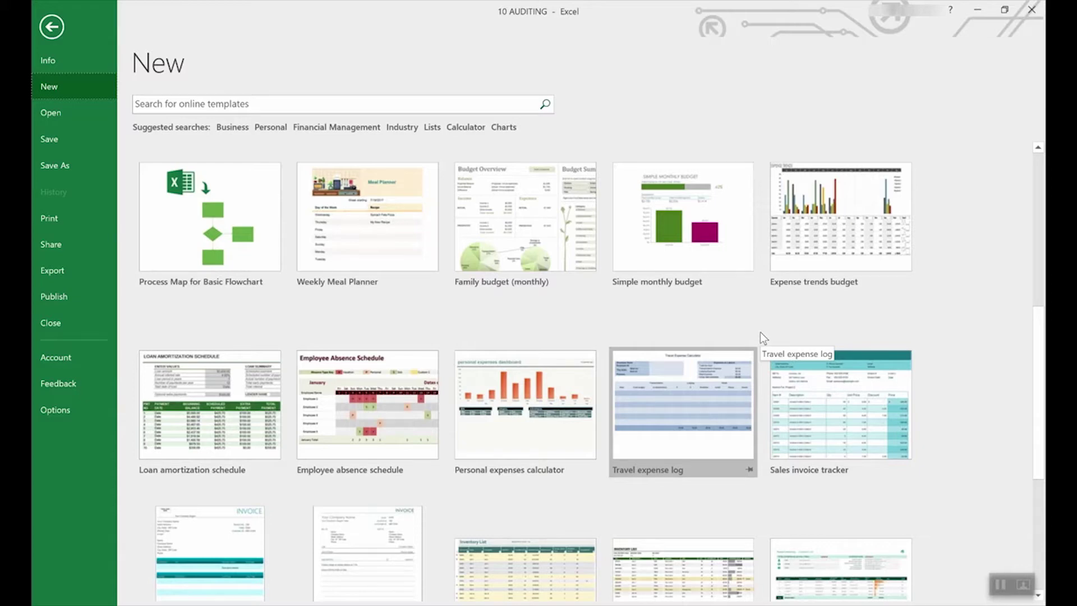
pyautogui.scroll(5, 684, 339)
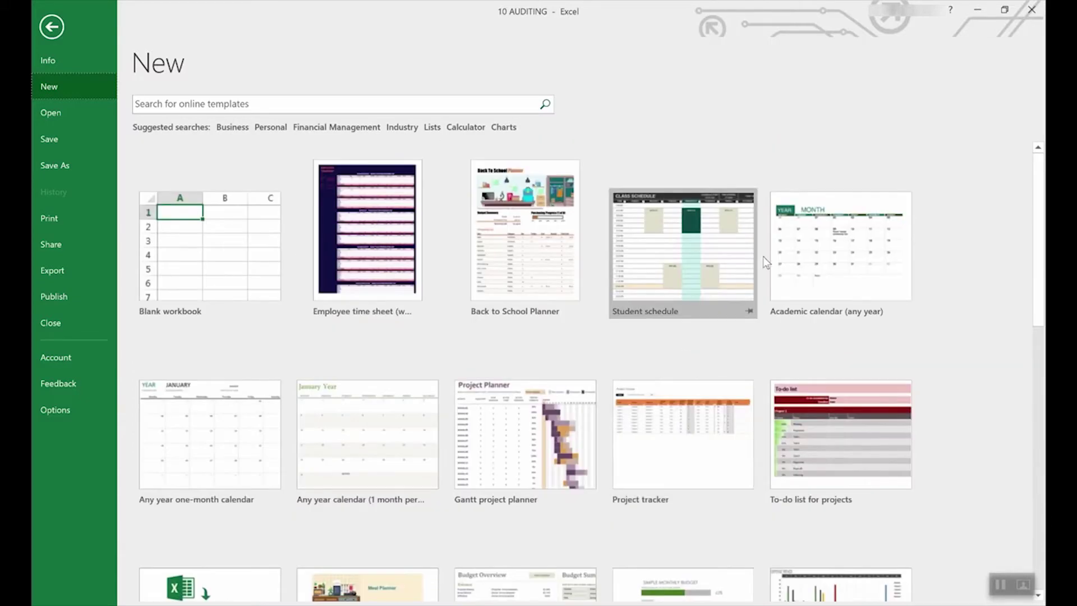
pyautogui.scroll(-2, 680, 373)
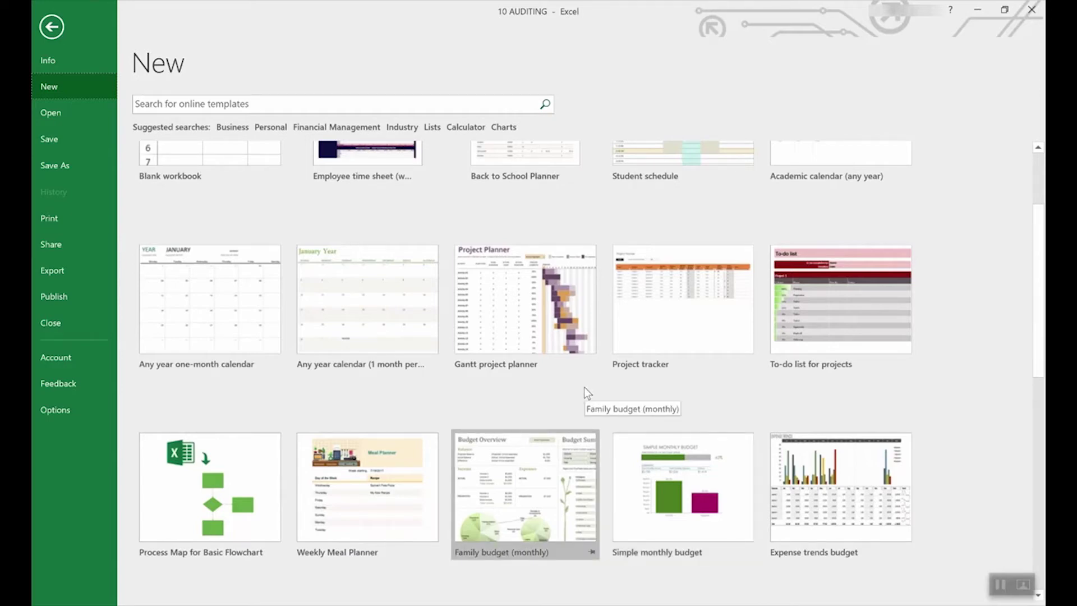
pyautogui.scroll(-3, 585, 388)
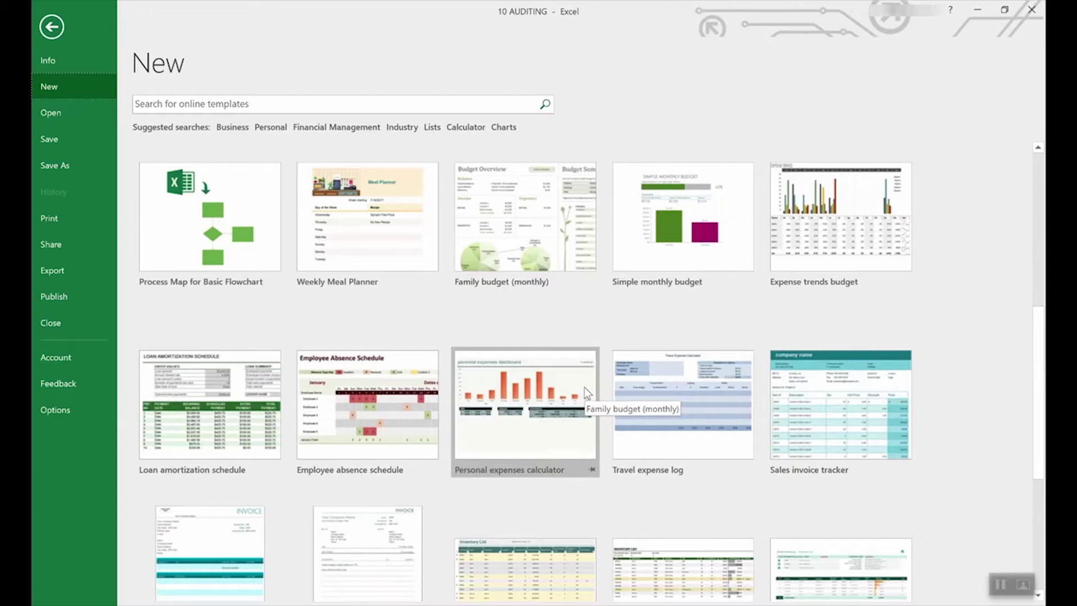
pyautogui.scroll(-2, 584, 387)
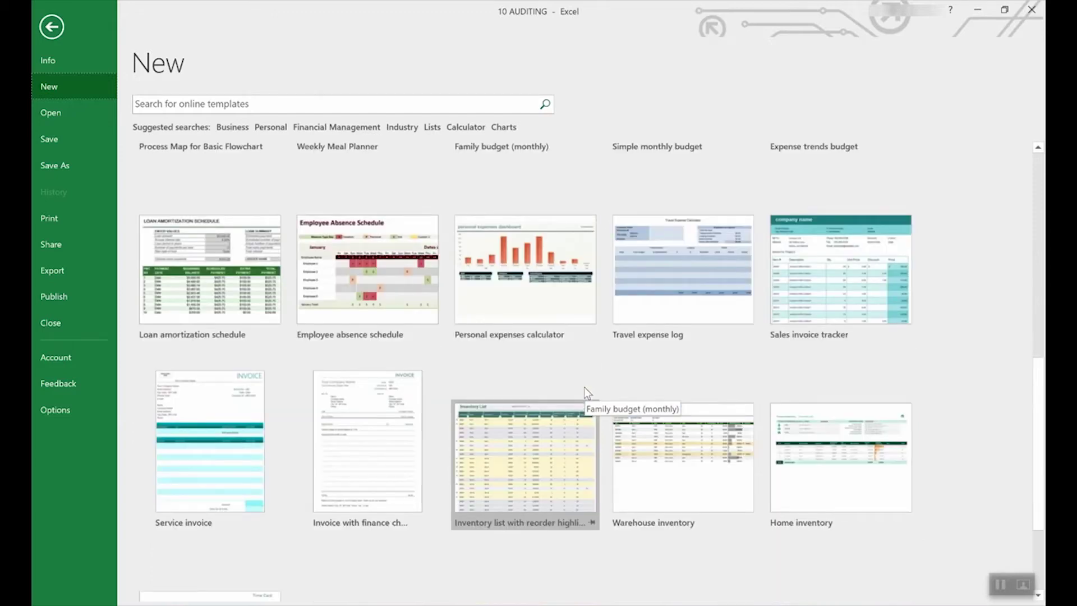
pyautogui.scroll(3, 584, 387)
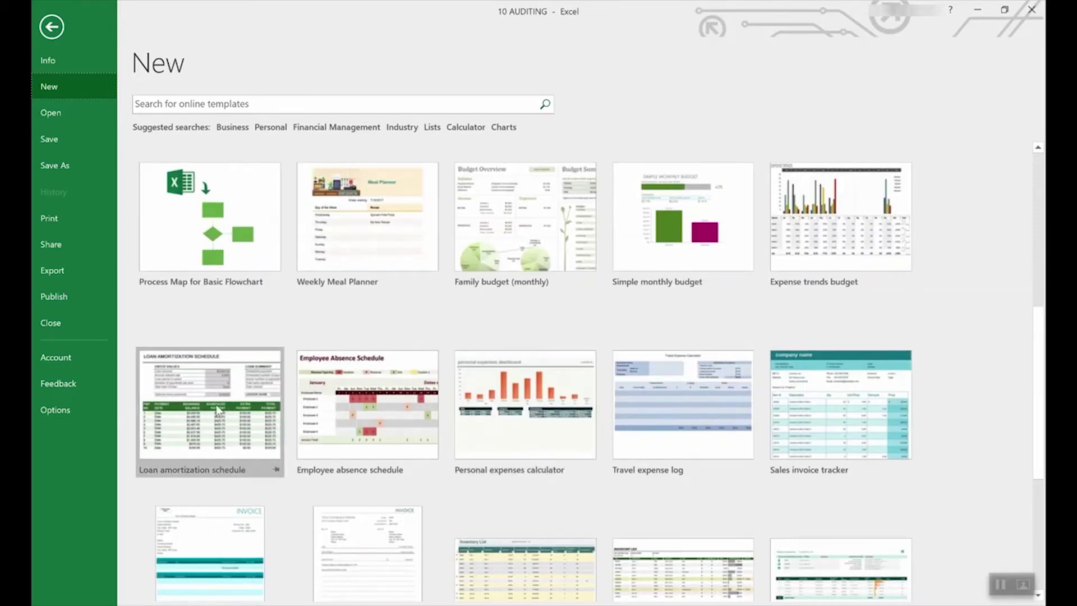
pyautogui.click(212, 383)
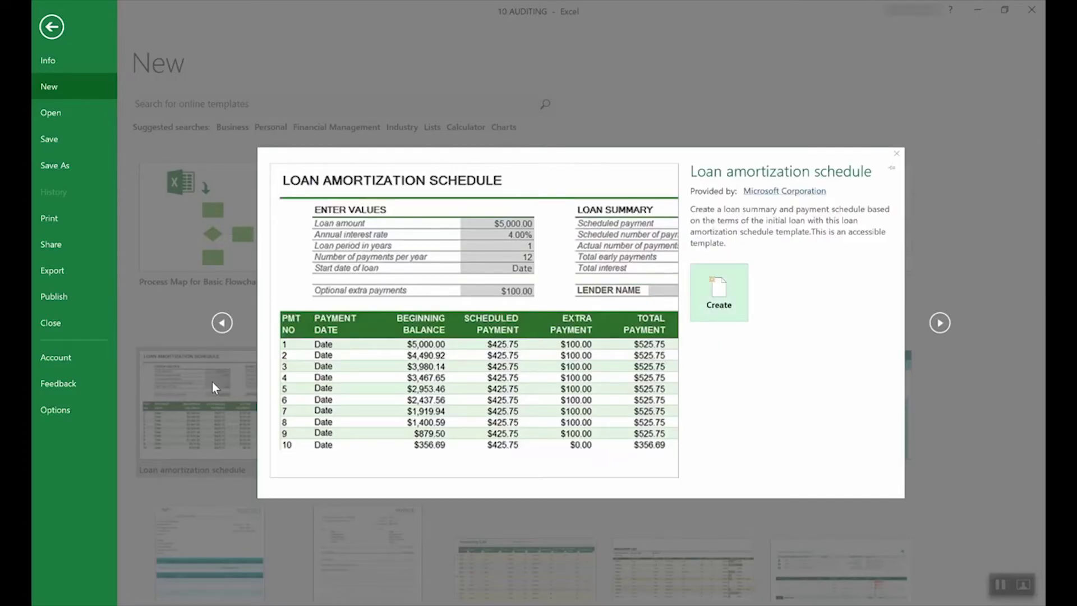
# Step: Create Loan amortization schedule1, check the E4 and E3 input messages, and return to File > New
pyautogui.click(735, 292)
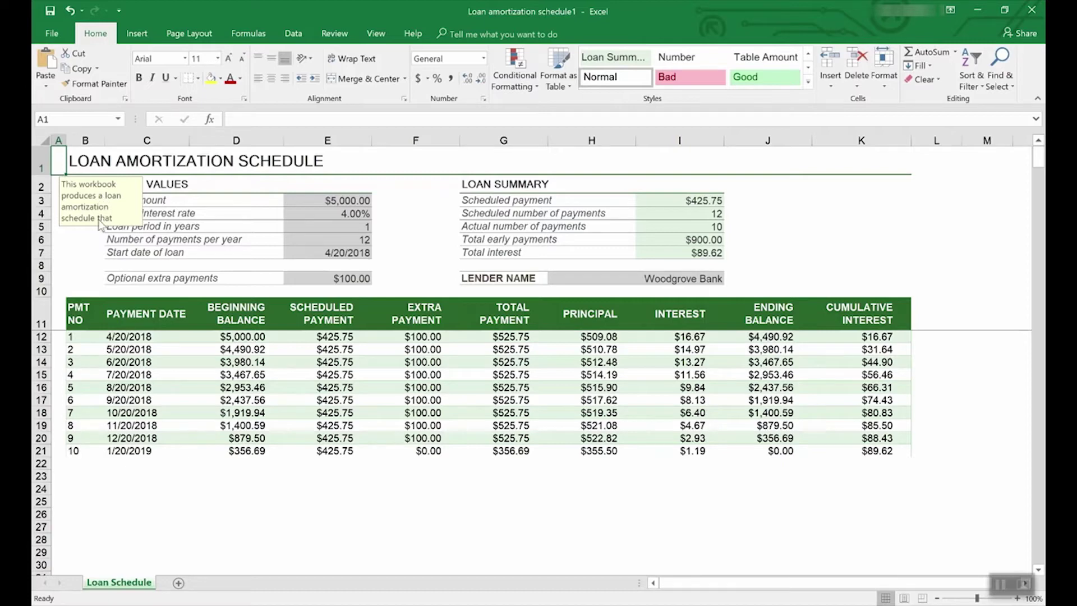
pyautogui.click(351, 214)
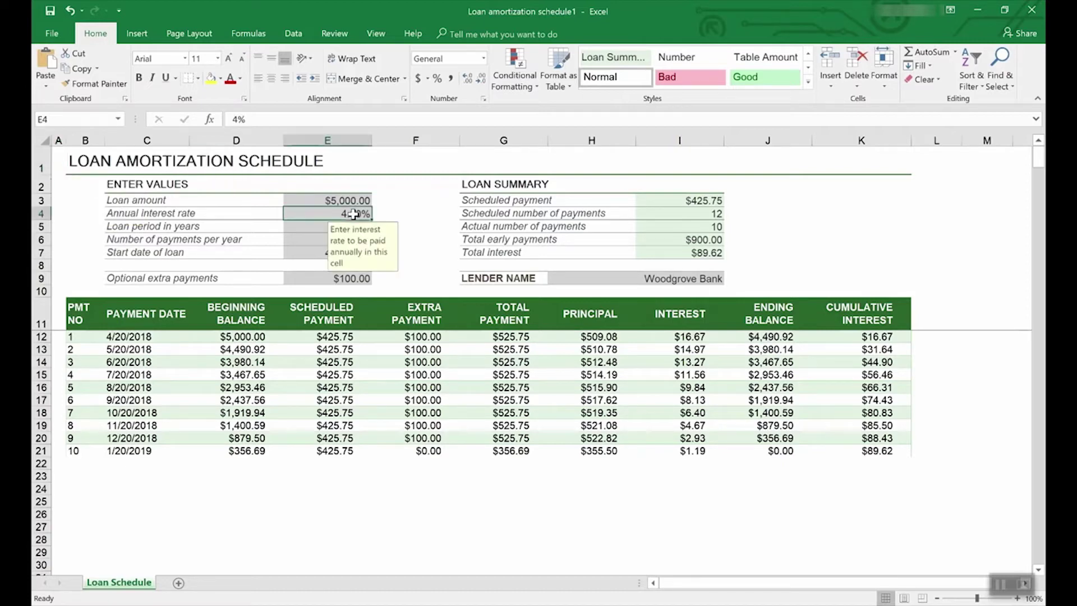
pyautogui.click(352, 201)
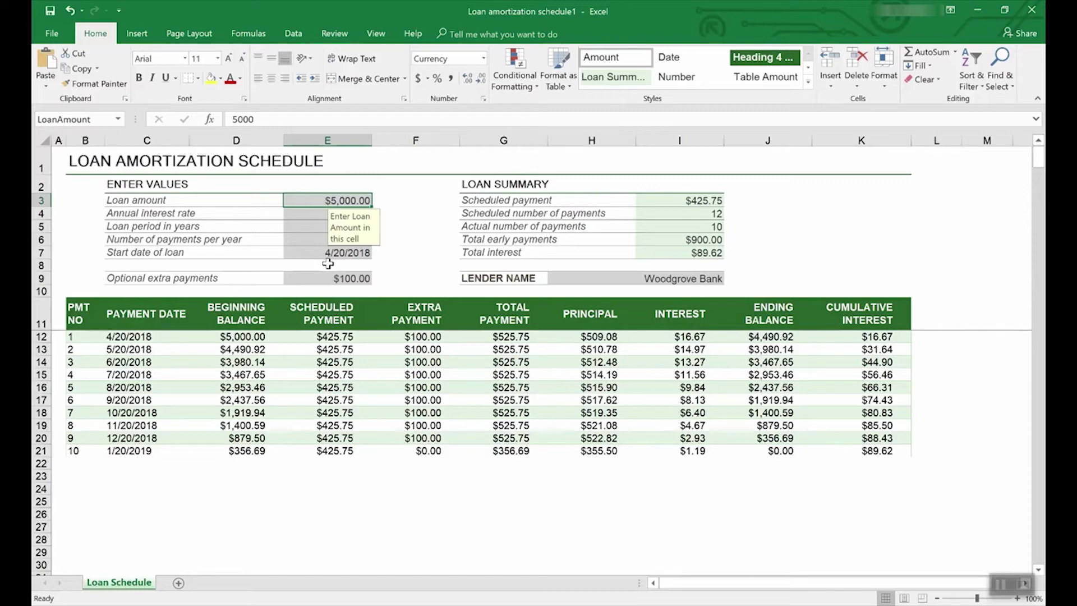
pyautogui.click(54, 32)
pyautogui.click(57, 80)
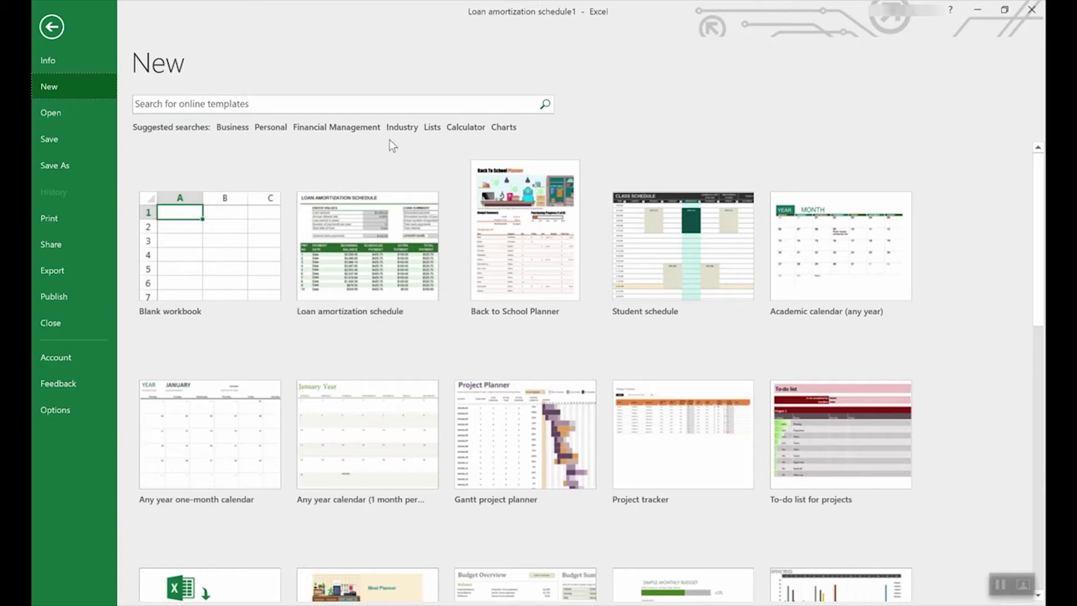
pyautogui.click(433, 128)
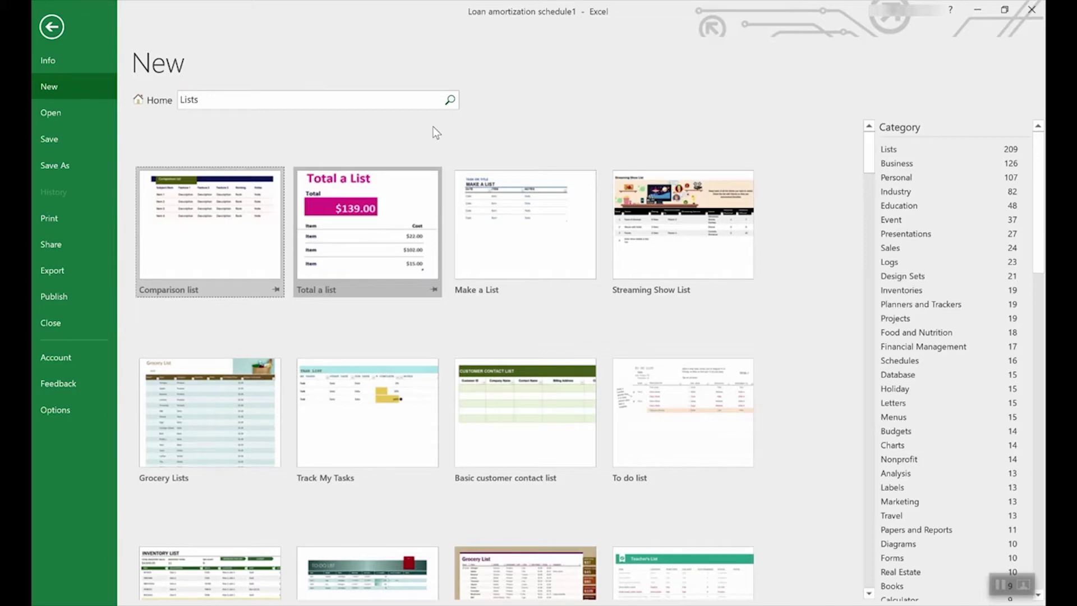
pyautogui.scroll(-7, 495, 364)
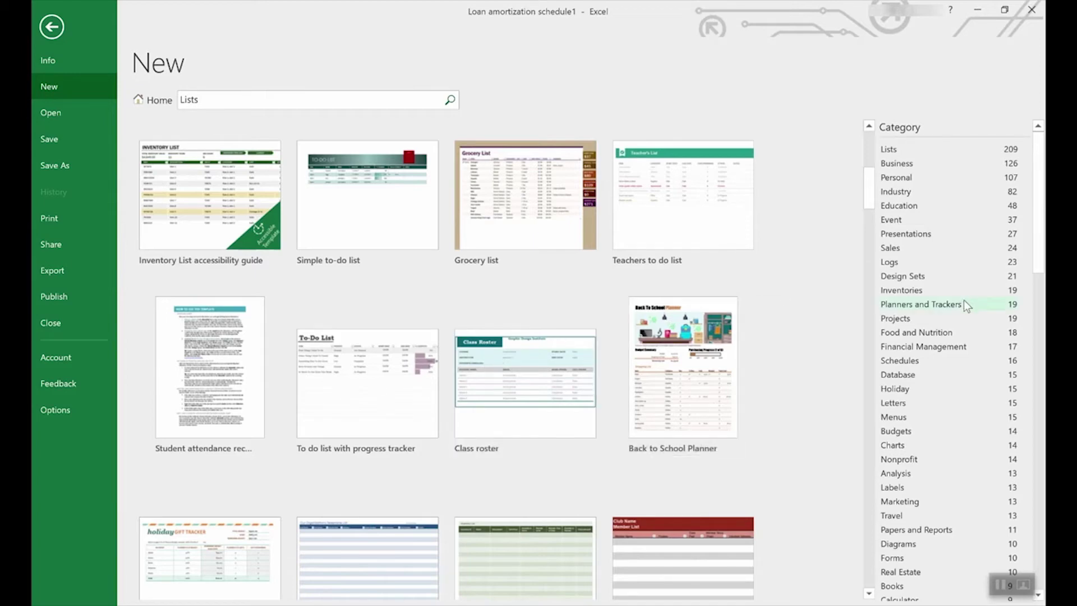
pyautogui.scroll(-2, 963, 301)
pyautogui.moveTo(1040, 235); pyautogui.dragTo(990, 220)
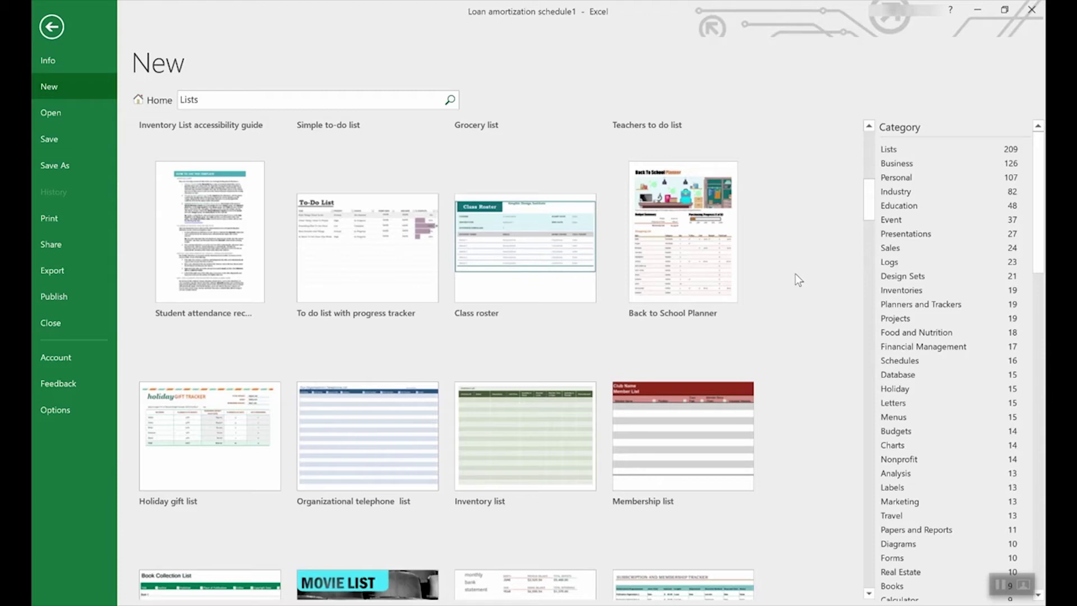
pyautogui.click(150, 101)
# Step: Create a workbook from the Employee time sheet (weekly, monthly, yearly) template
pyautogui.scroll(-4, 625, 365)
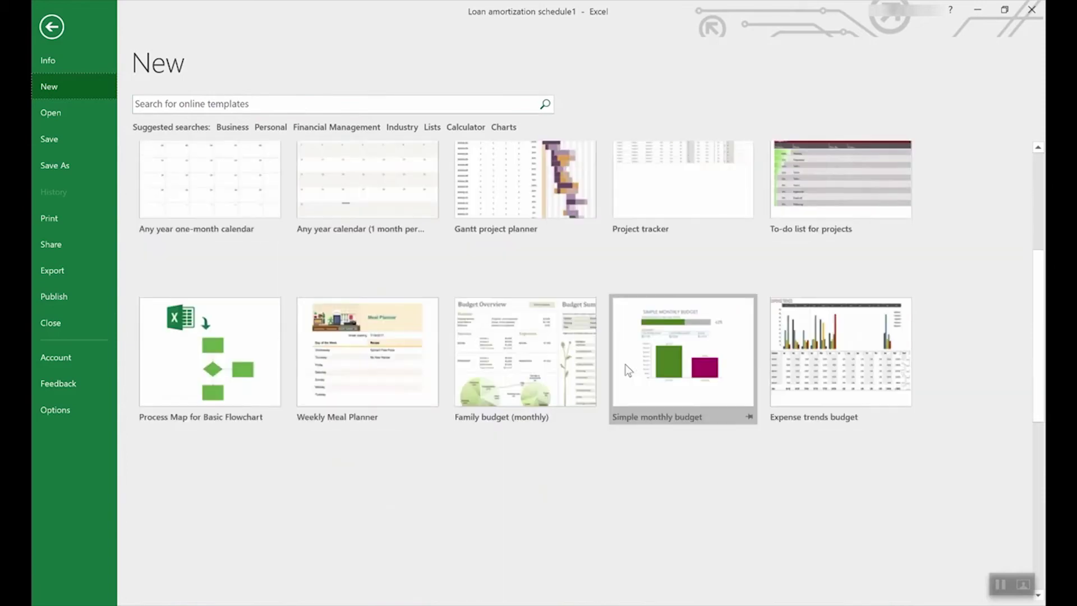
pyautogui.scroll(-8, 624, 365)
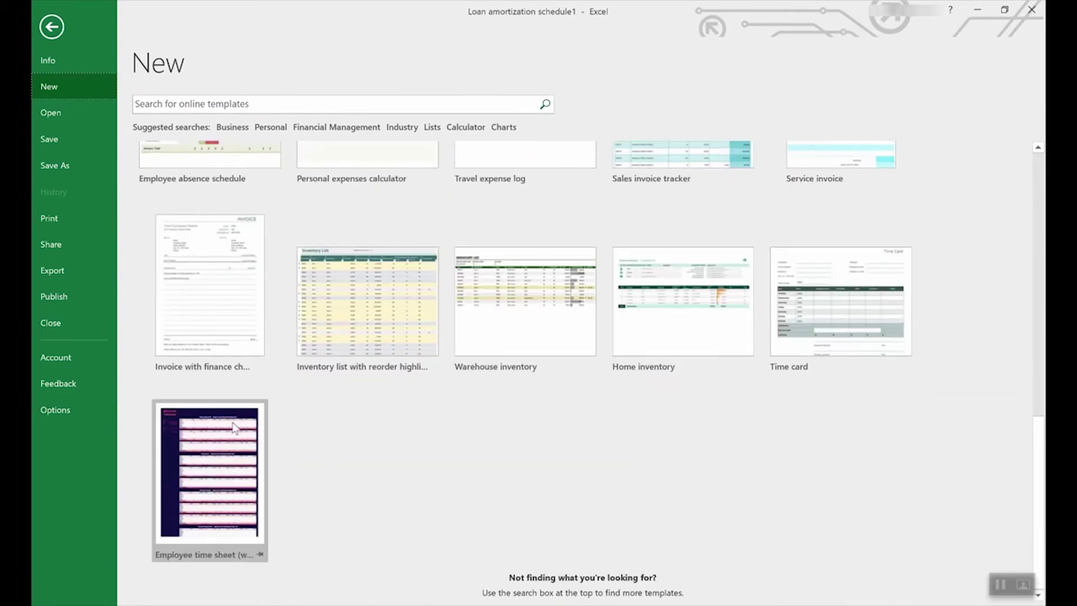
pyautogui.click(204, 448)
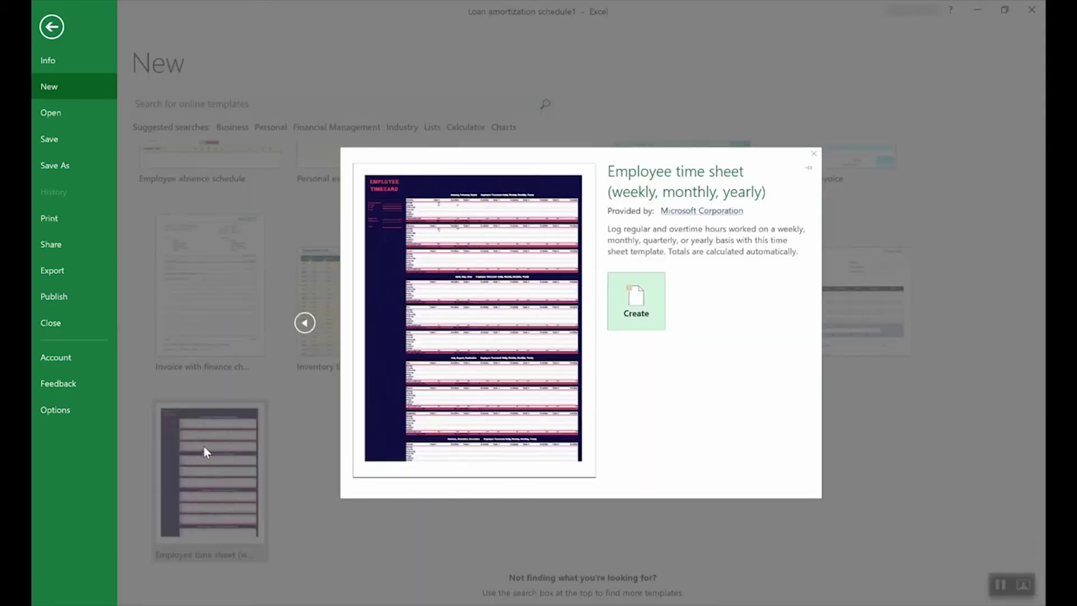
pyautogui.click(639, 296)
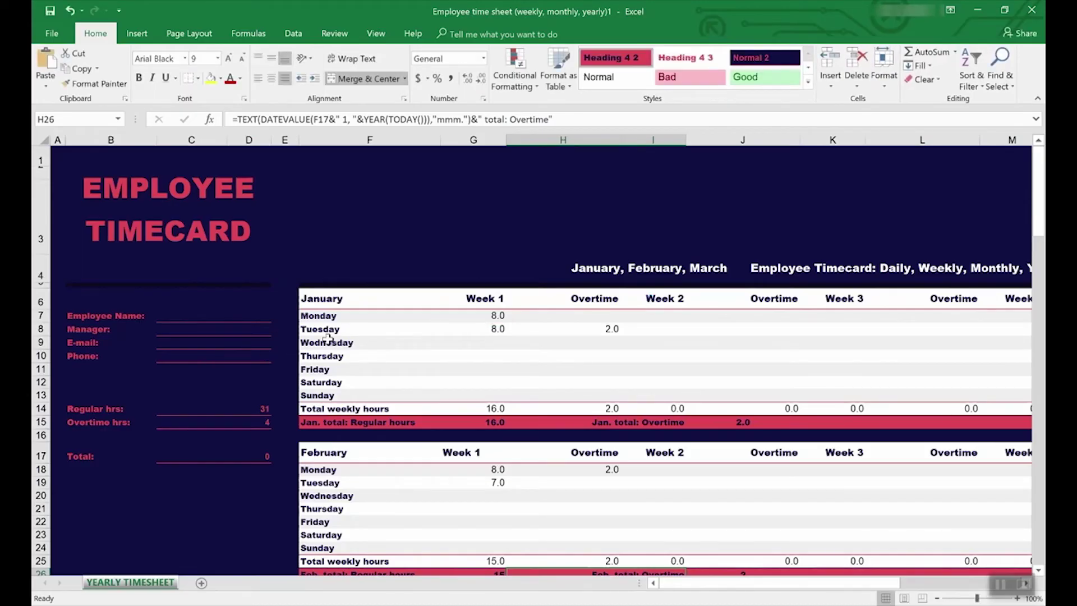
# Step: Inspect the Regular hrs and Overtime hrs total formulas in C14 and C15
pyautogui.click(197, 409)
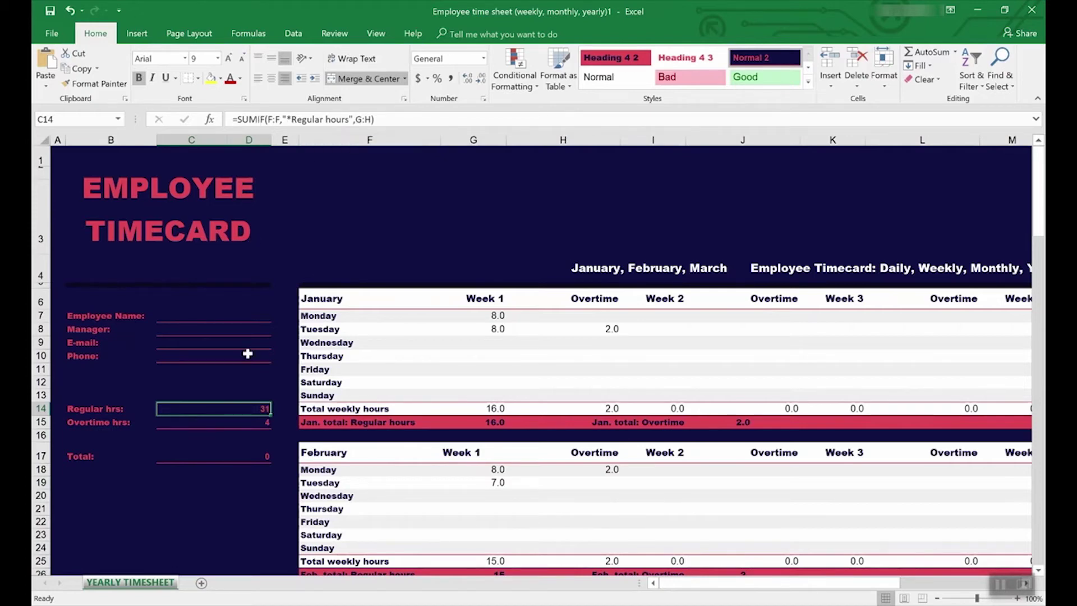
pyautogui.click(249, 423)
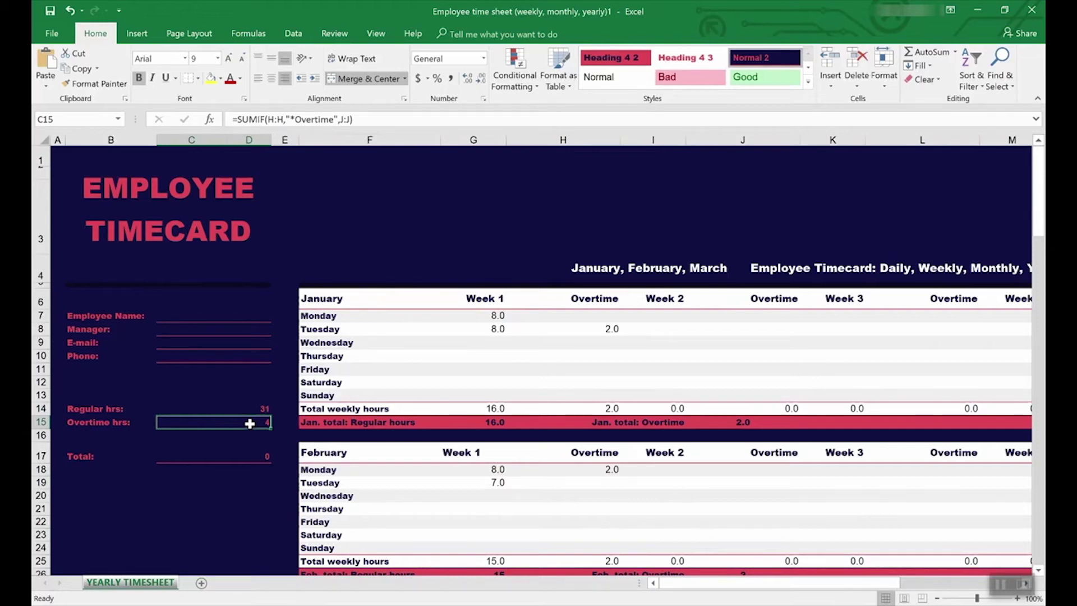
pyautogui.click(332, 37)
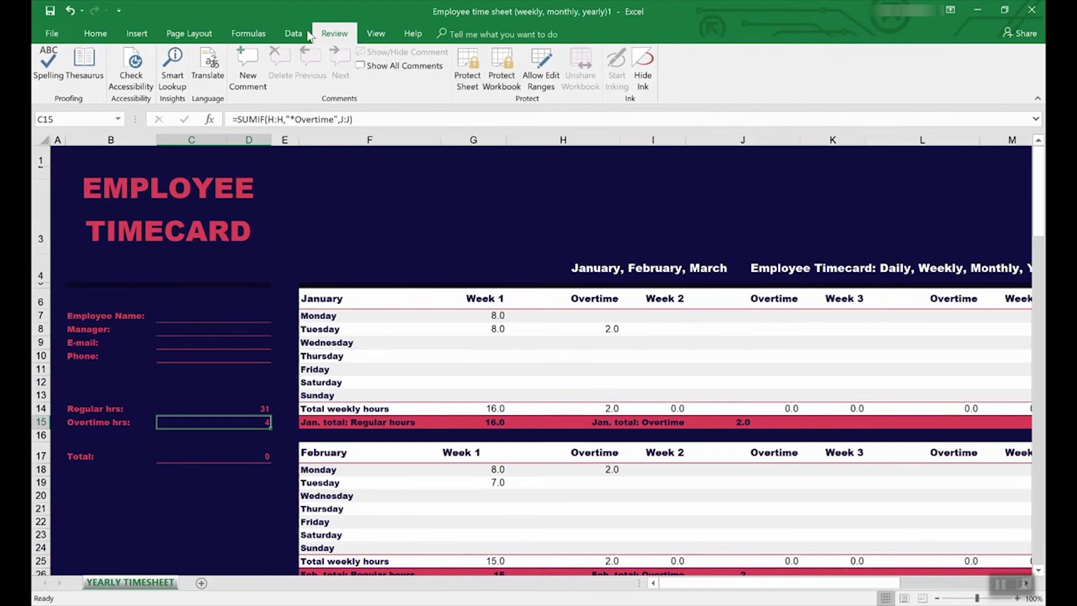
# Step: Trace precedents of the C15 Overtime hrs total, then recheck the C14 Regular hrs formula
pyautogui.click(248, 33)
pyautogui.click(550, 54)
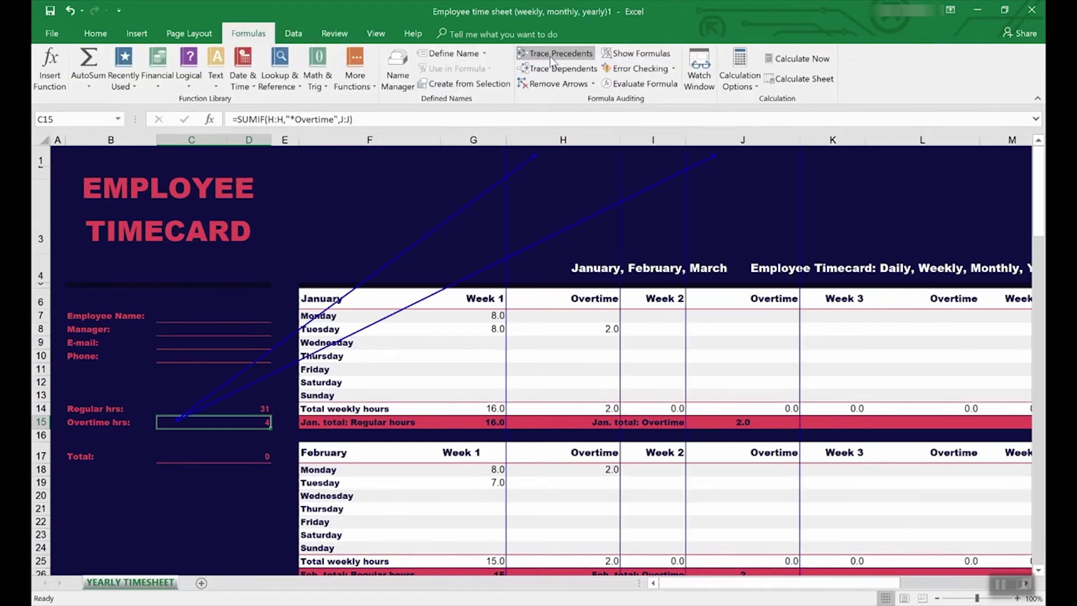
pyautogui.scroll(-8, 552, 408)
pyautogui.scroll(8, 552, 408)
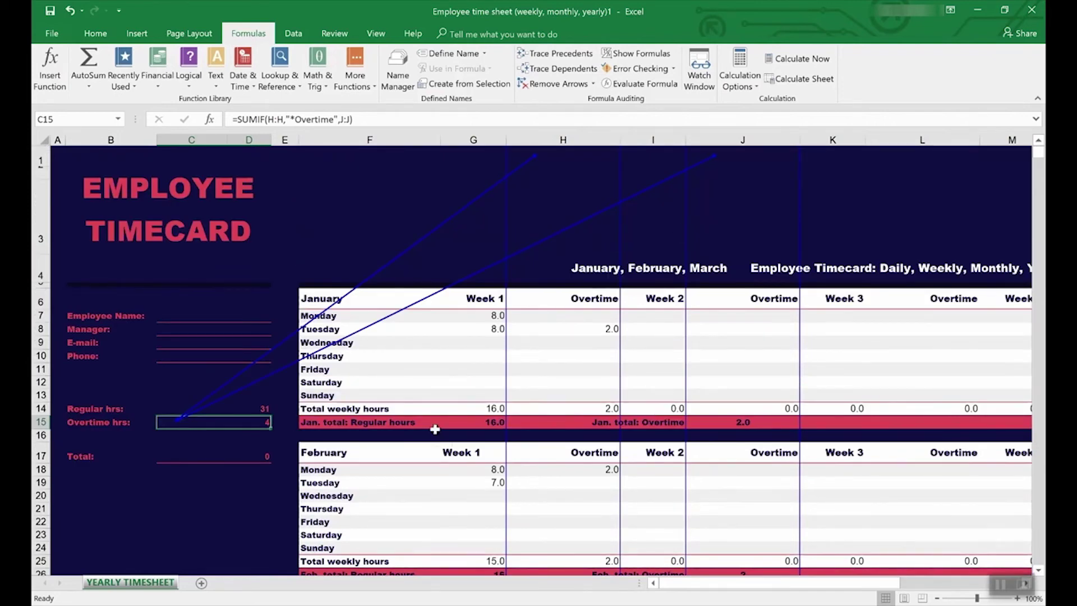
pyautogui.click(219, 409)
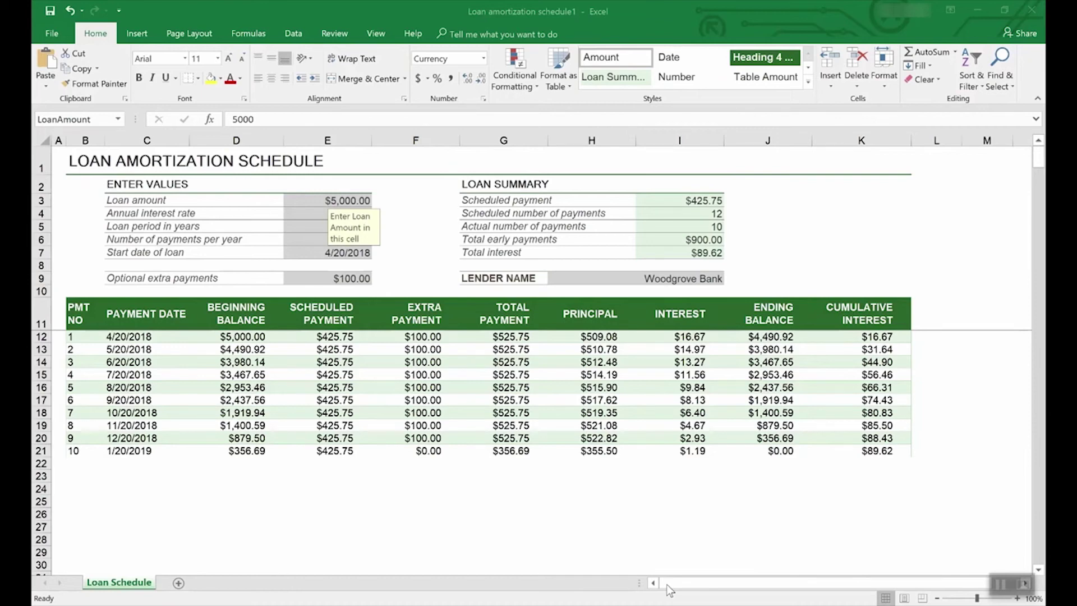
pyautogui.click(54, 32)
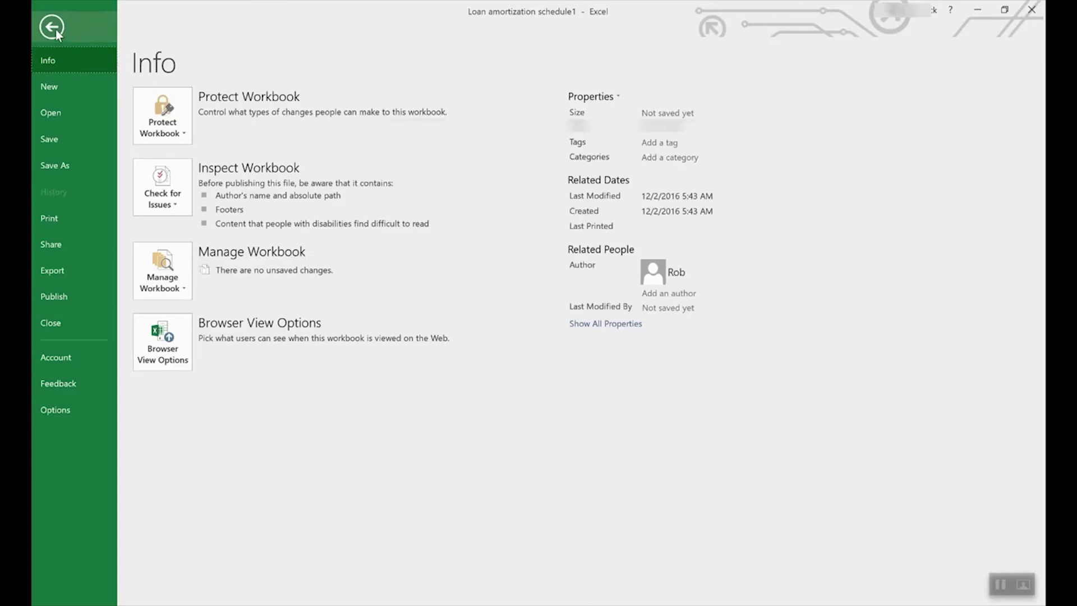
pyautogui.click(69, 166)
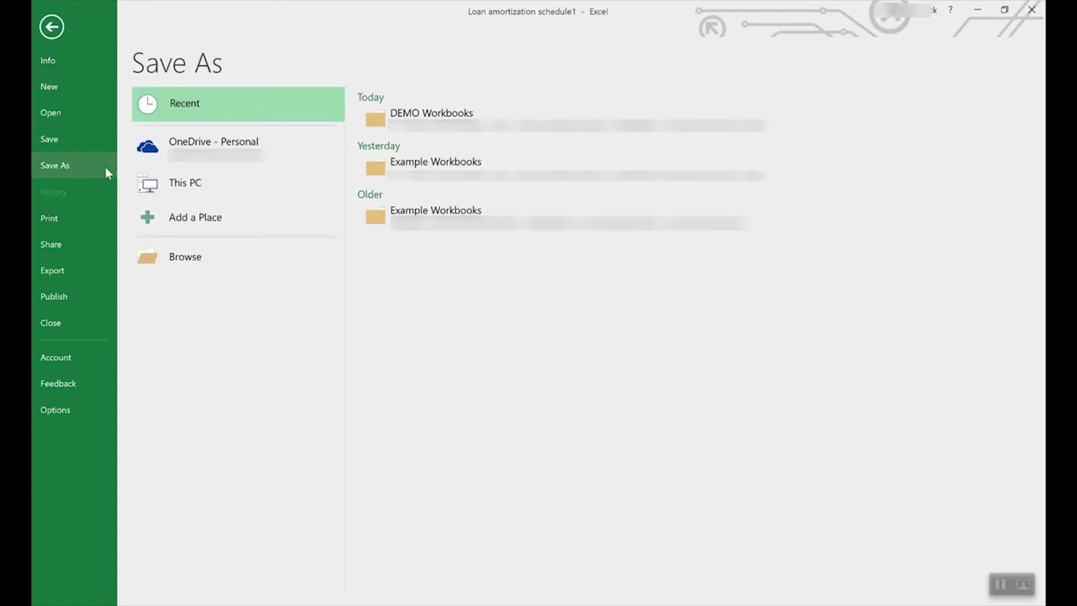
pyautogui.click(231, 144)
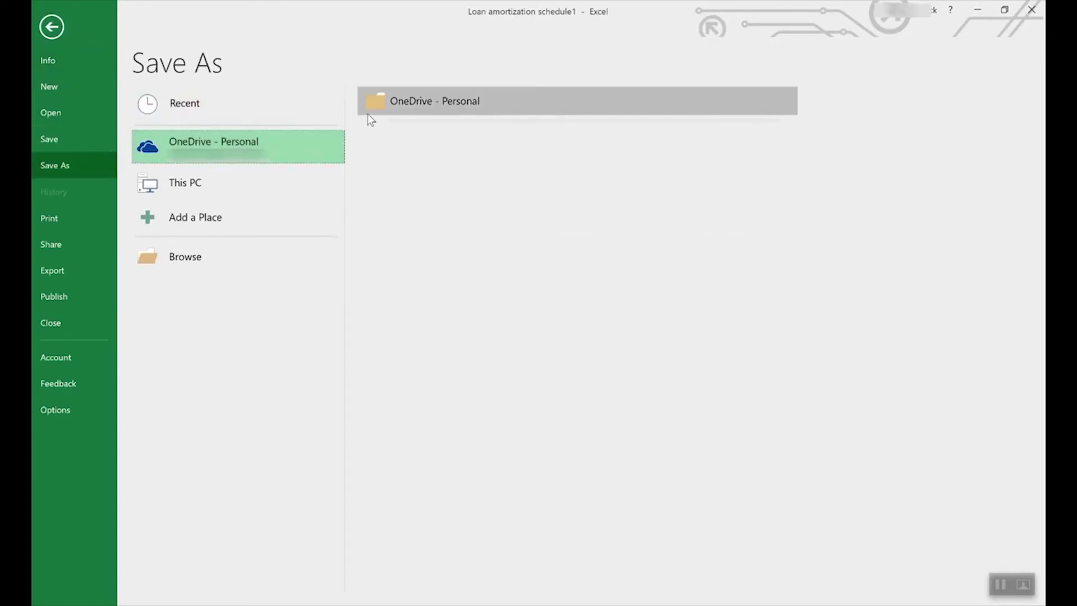
pyautogui.click(203, 177)
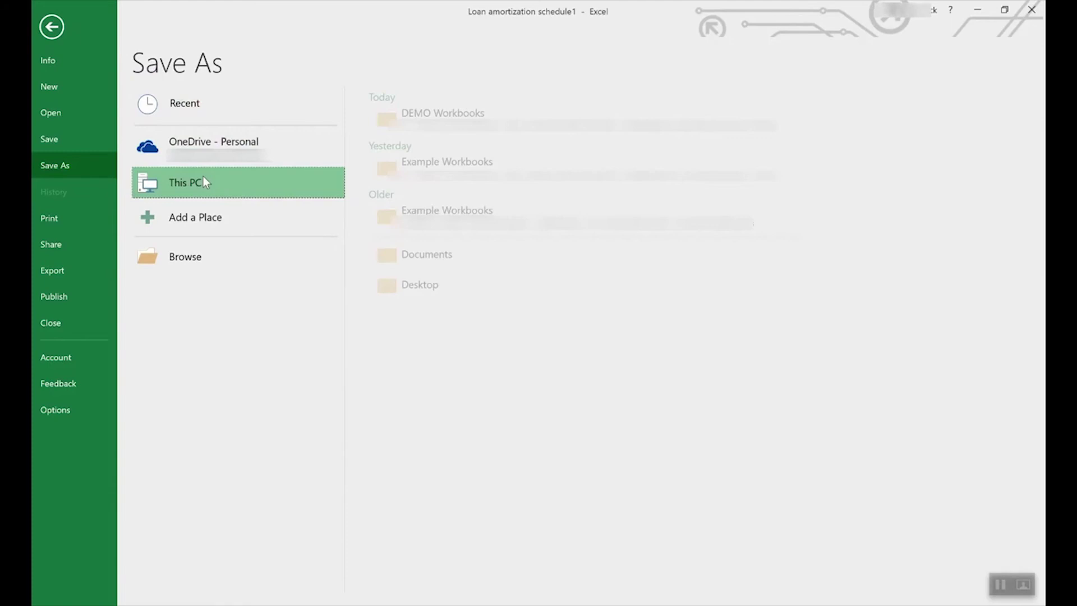
pyautogui.click(243, 181)
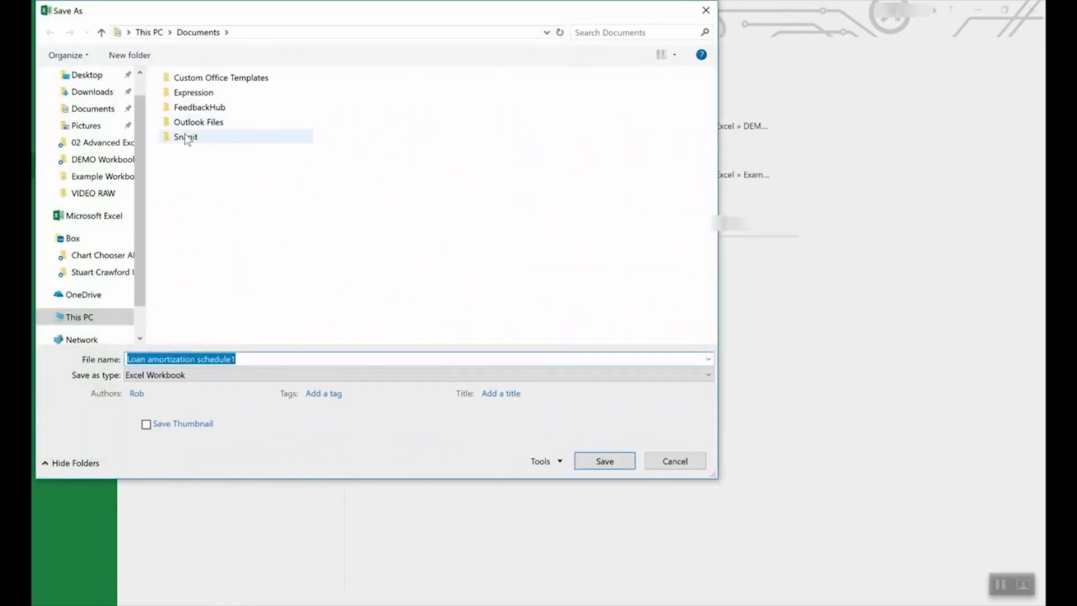
pyautogui.click(203, 375)
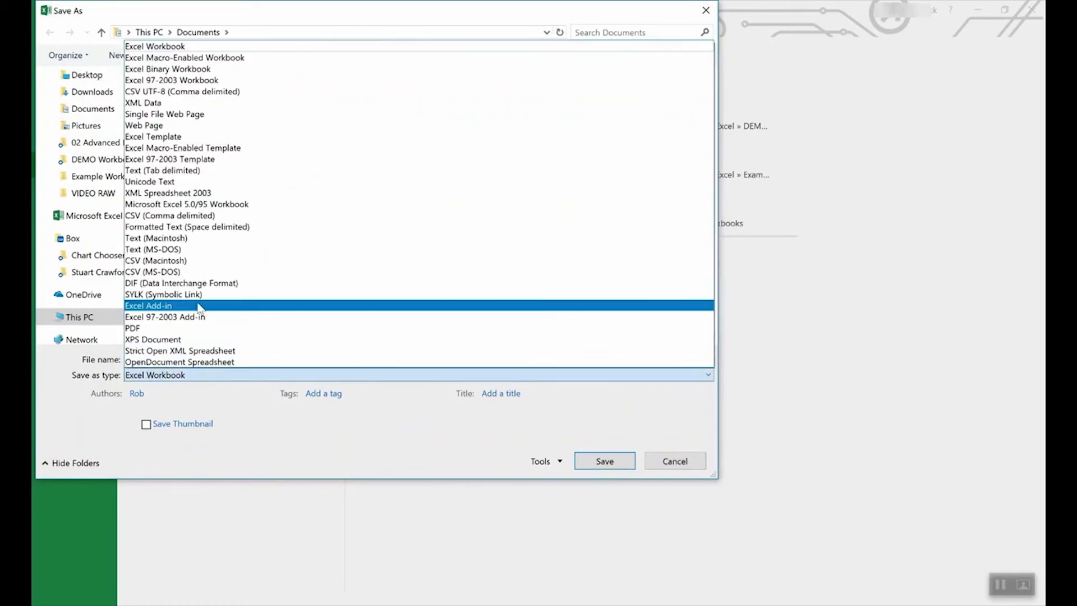
pyautogui.click(177, 137)
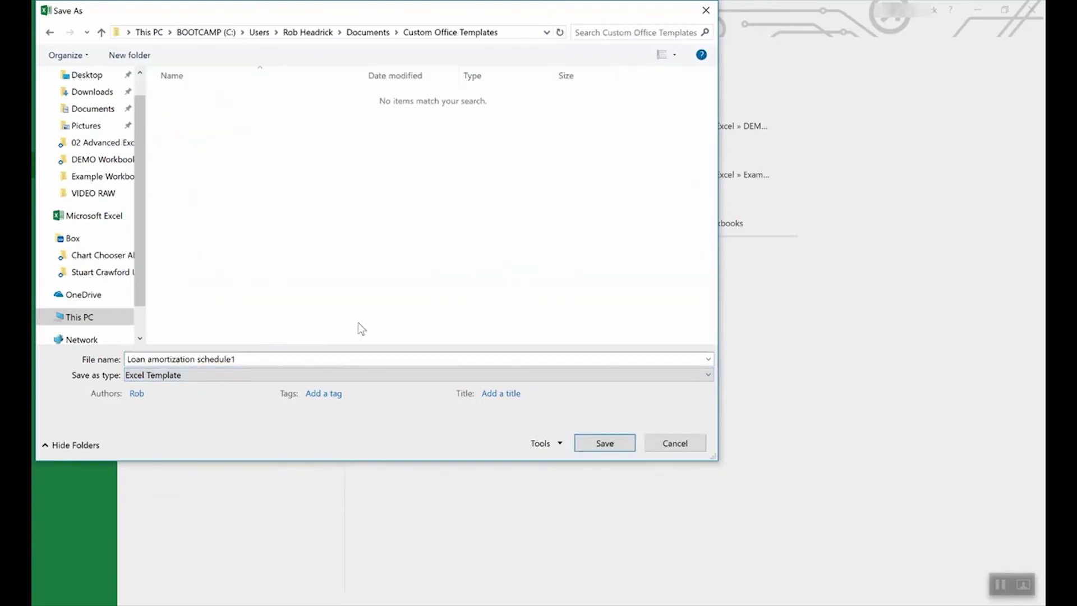
pyautogui.click(675, 442)
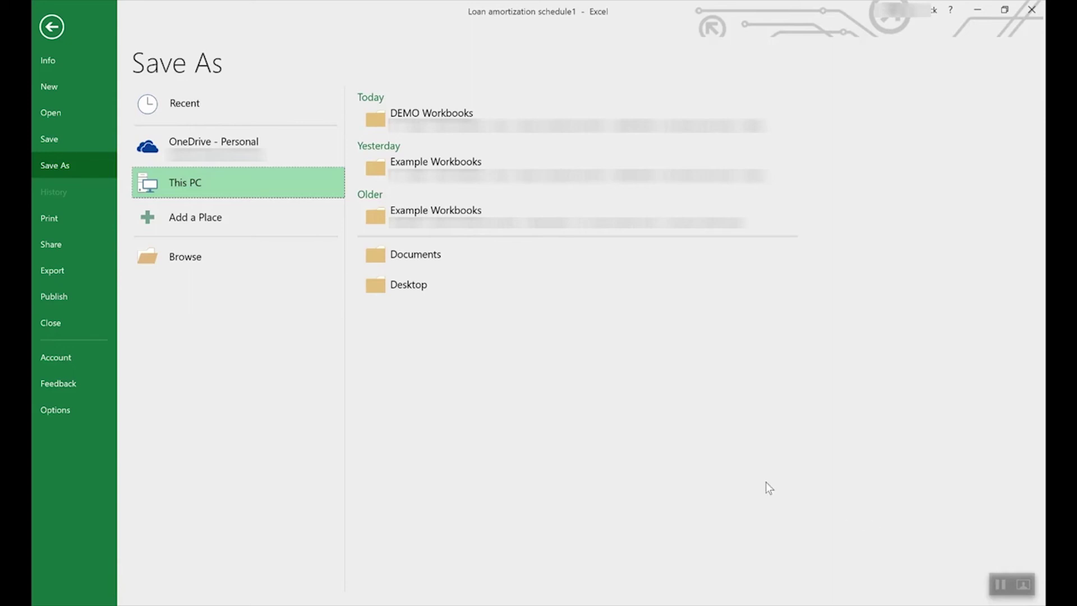
pyautogui.click(51, 26)
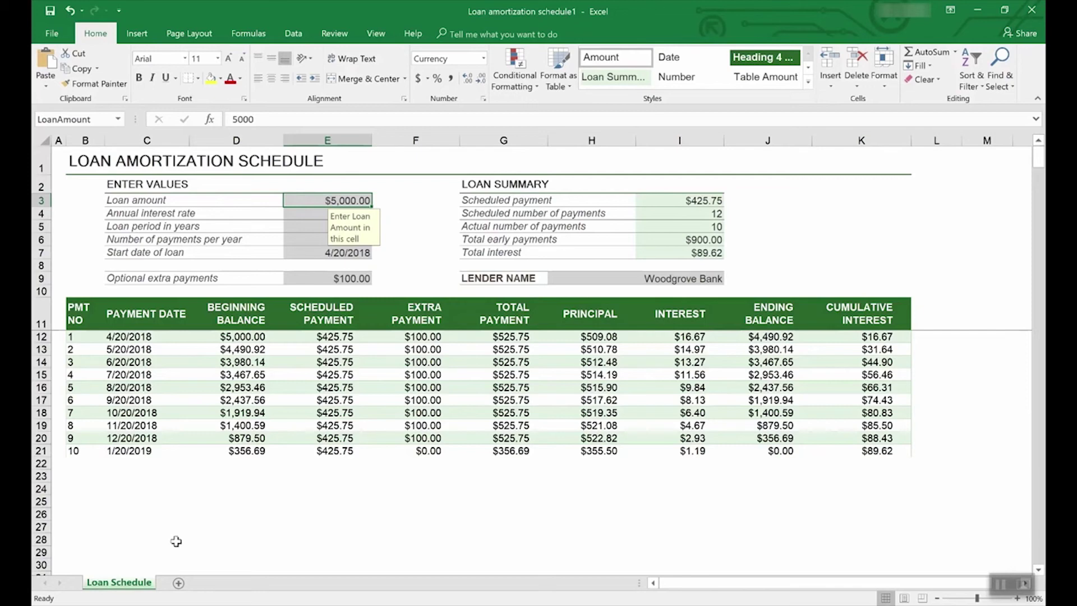